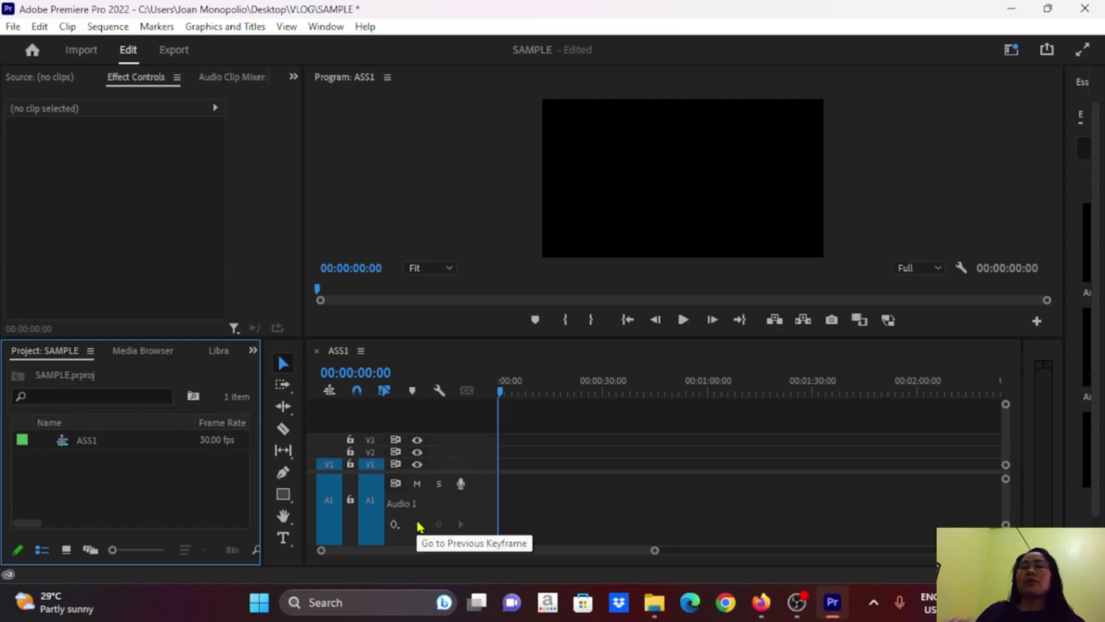
# - Open the Import dialog with Ctrl+I to browse the SAMPLE project's RAW media folder
pyautogui.hotkey('ctrl', 'i')
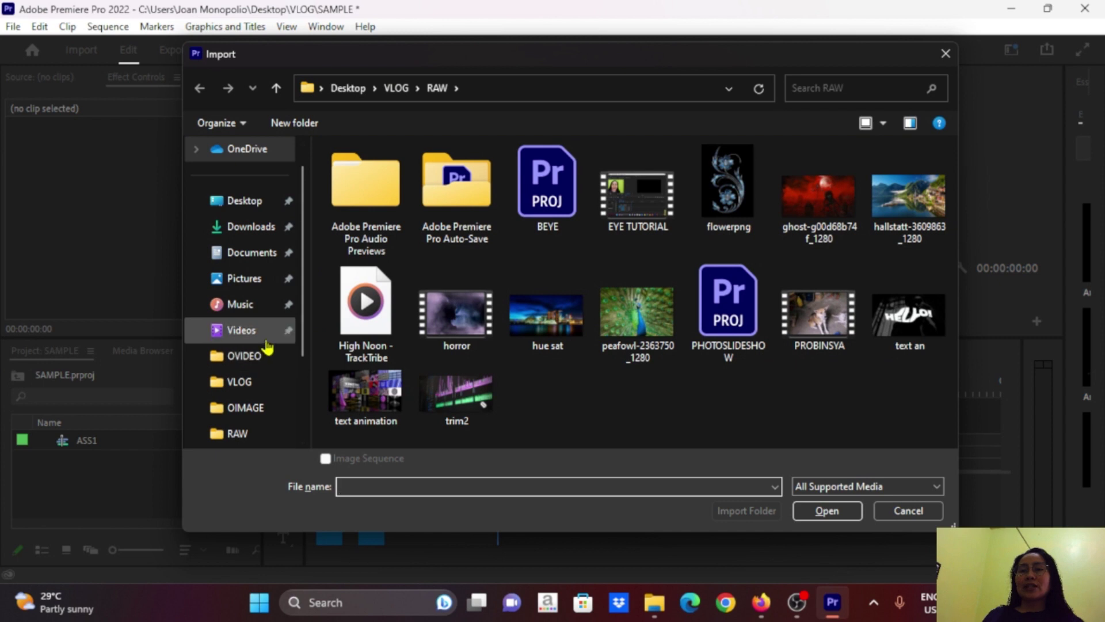
# - Import horror.mp4 from Desktop > VLOG > RAW into the SAMPLE project
pyautogui.scroll(-1, 267, 345)
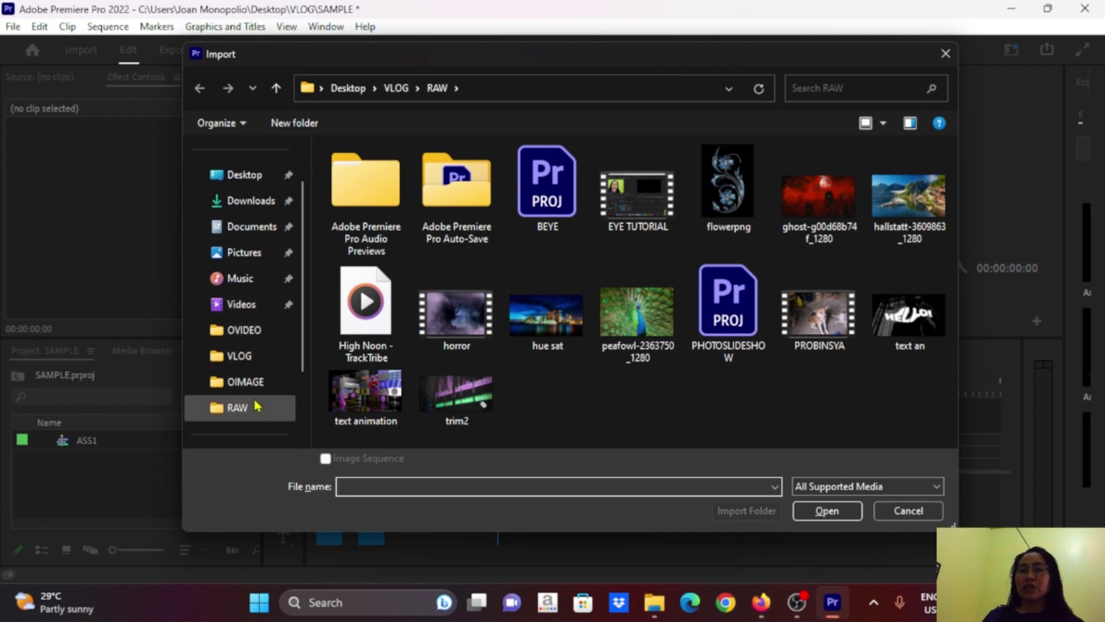
pyautogui.click(238, 355)
pyautogui.hotkey('alt', 'Left')
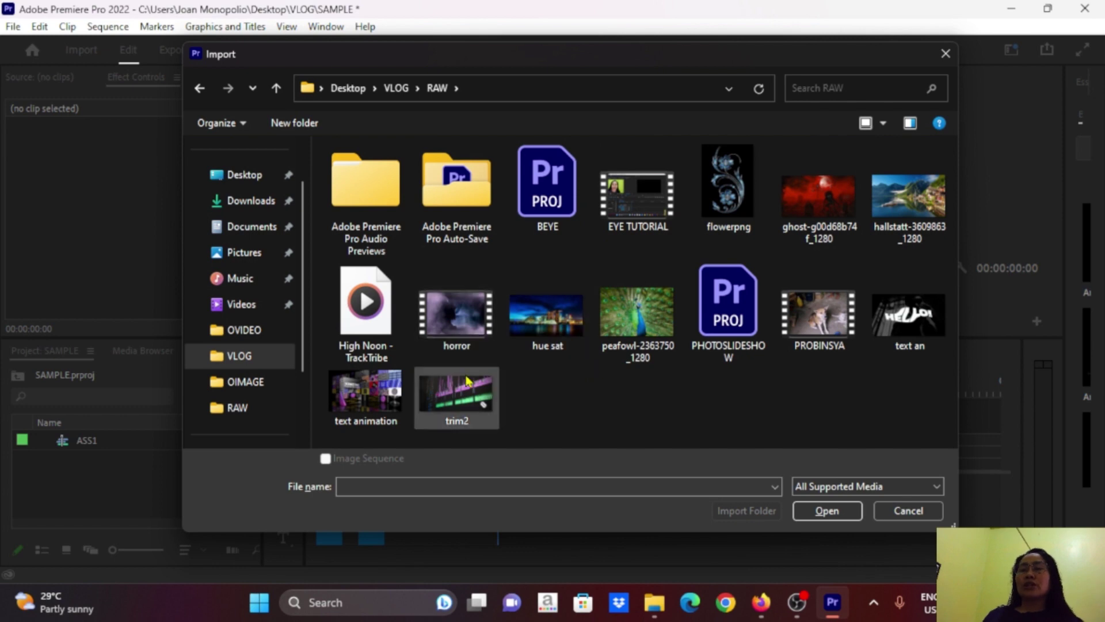
pyautogui.click(463, 325)
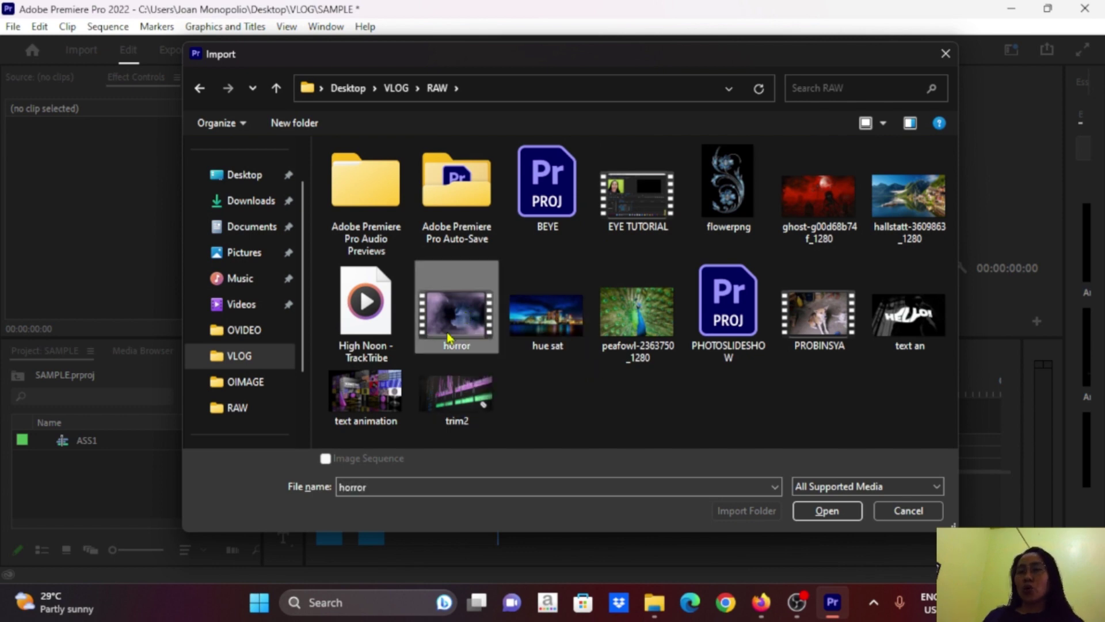
pyautogui.click(827, 511)
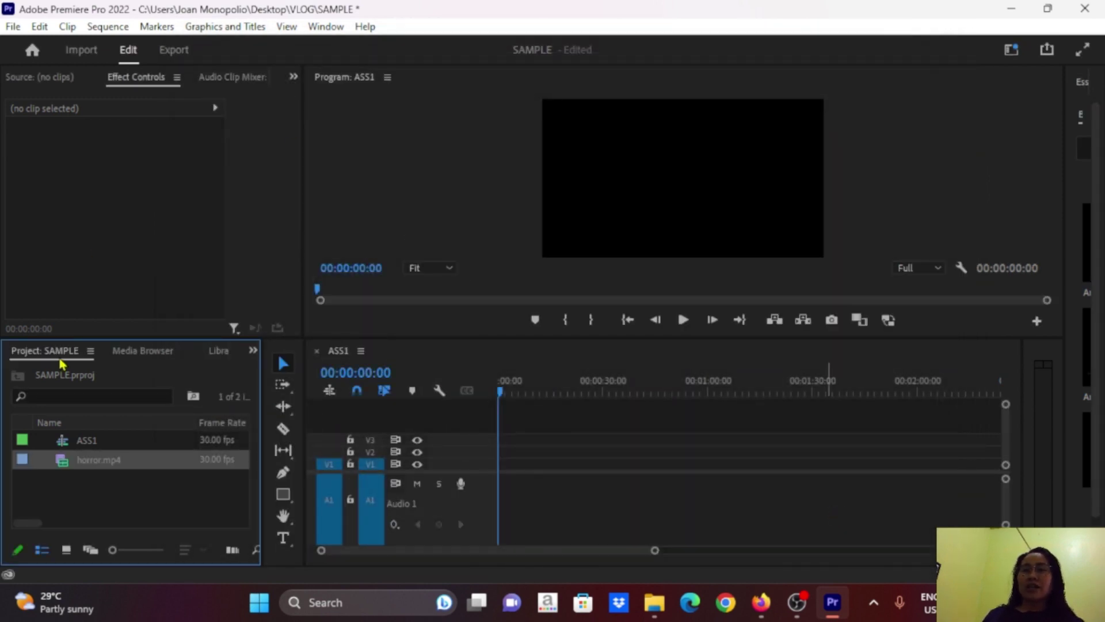
# - Place horror.mp4 at 00:00 on V1 and set it to frame size (scale 200)
pyautogui.click(122, 507)
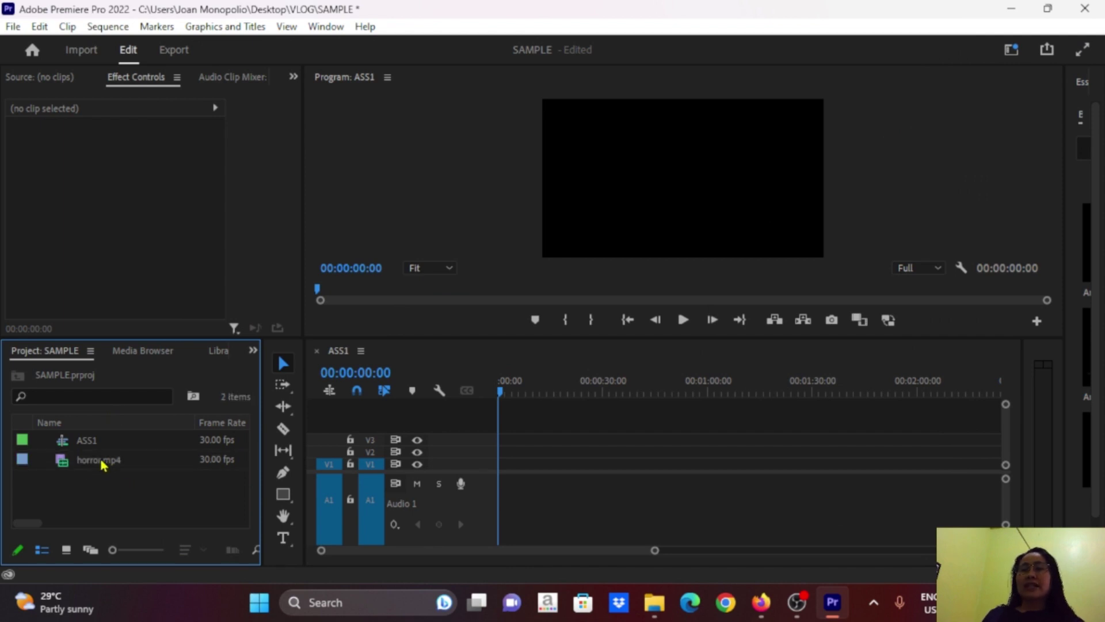
pyautogui.moveTo(103, 465); pyautogui.dragTo(509, 501)
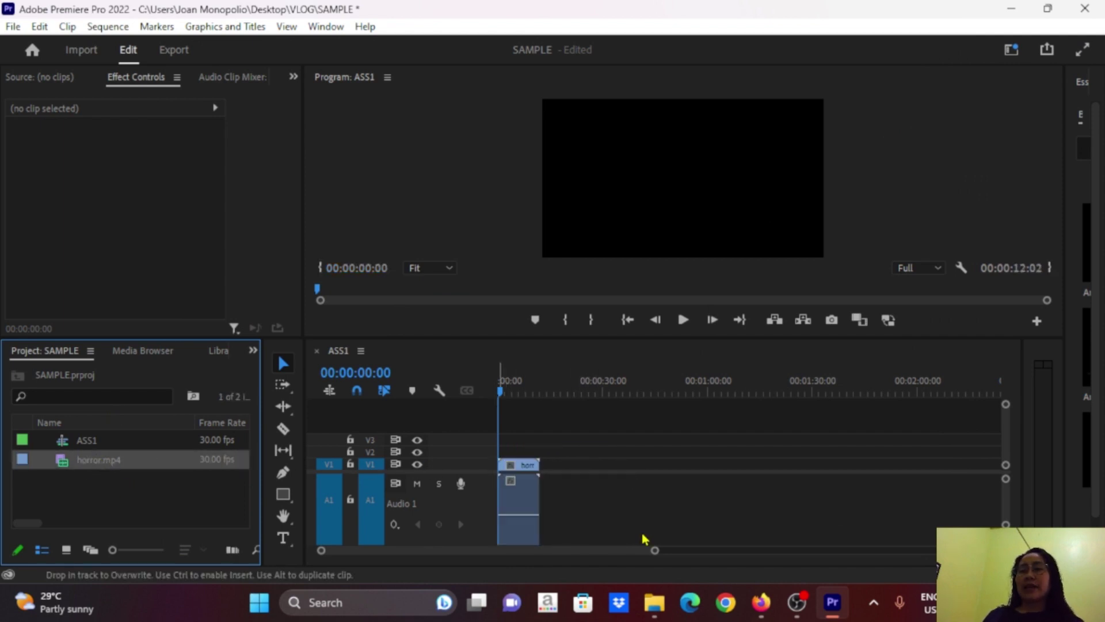
pyautogui.rightClick(520, 482)
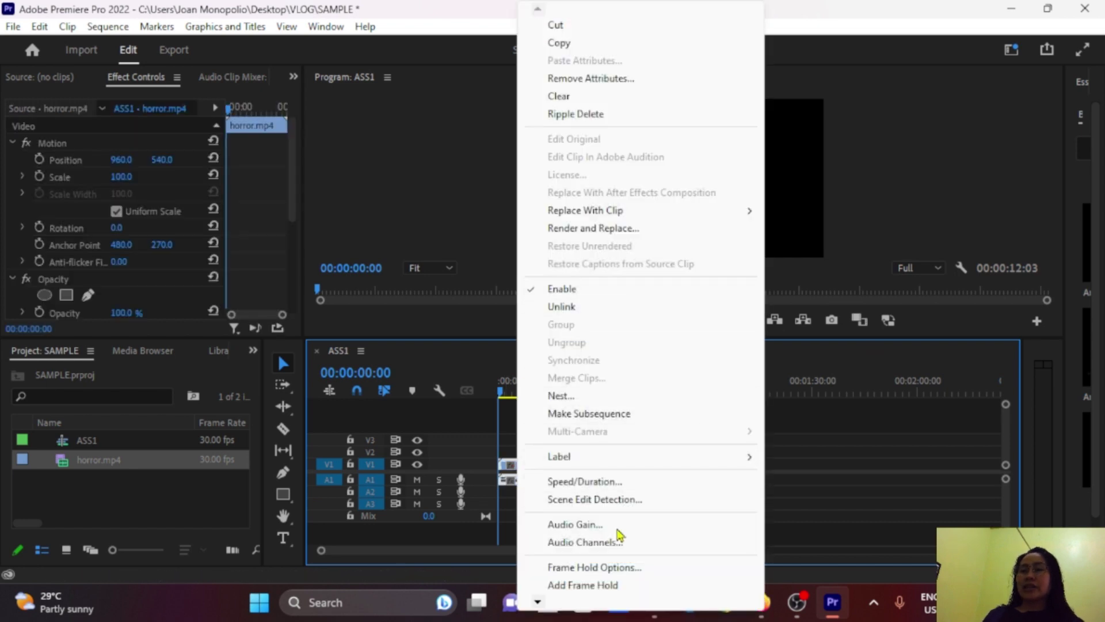
pyautogui.click(565, 567)
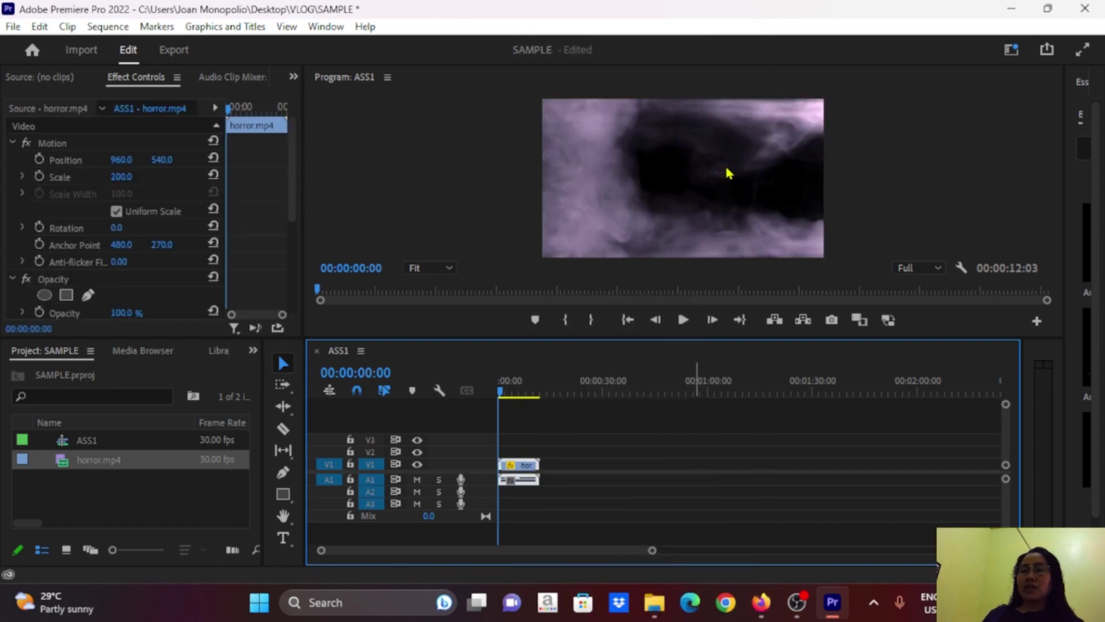
# - Play, zoom and scrub the timeline to preview the scaled horror clip
pyautogui.press('space')
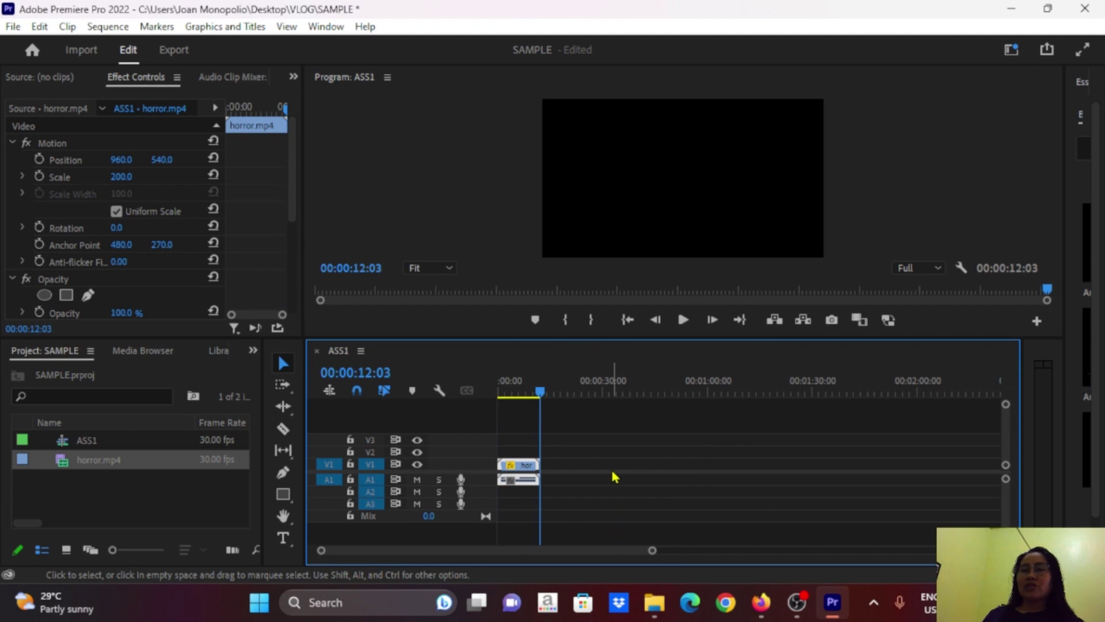
pyautogui.press('=')
pyautogui.moveTo(546, 397)
pyautogui.mouseDown()
pyautogui.moveTo(626, 397)
pyautogui.moveTo(499, 397)
pyautogui.mouseUp()
# - Type a new capital-letter UNGO title over the smoke video in the Program monitor
pyautogui.click(282, 538)
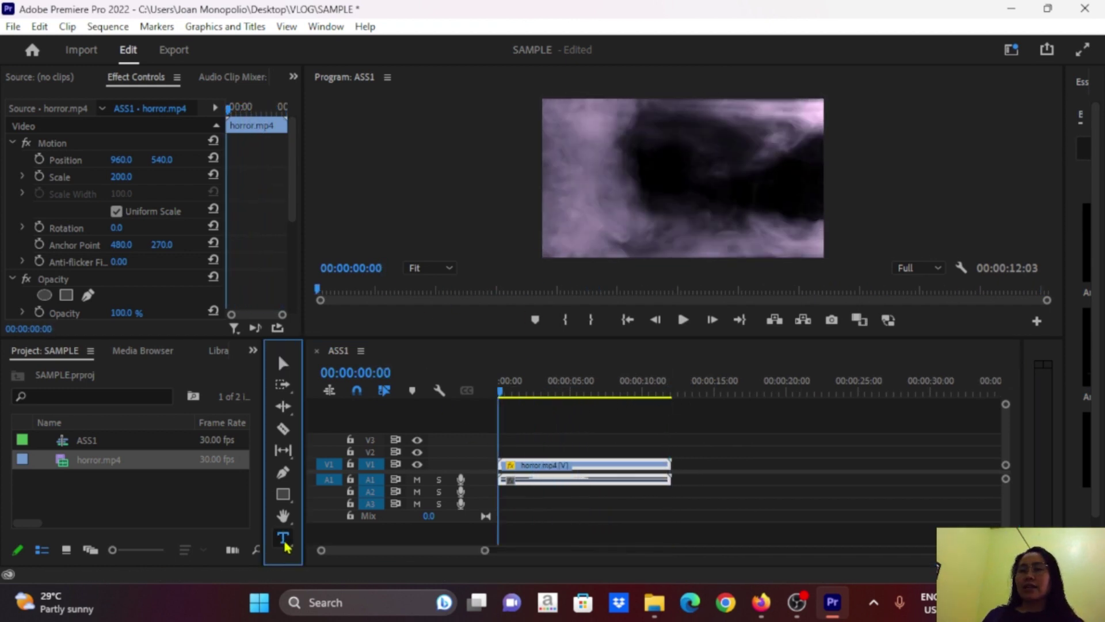
pyautogui.click(637, 171)
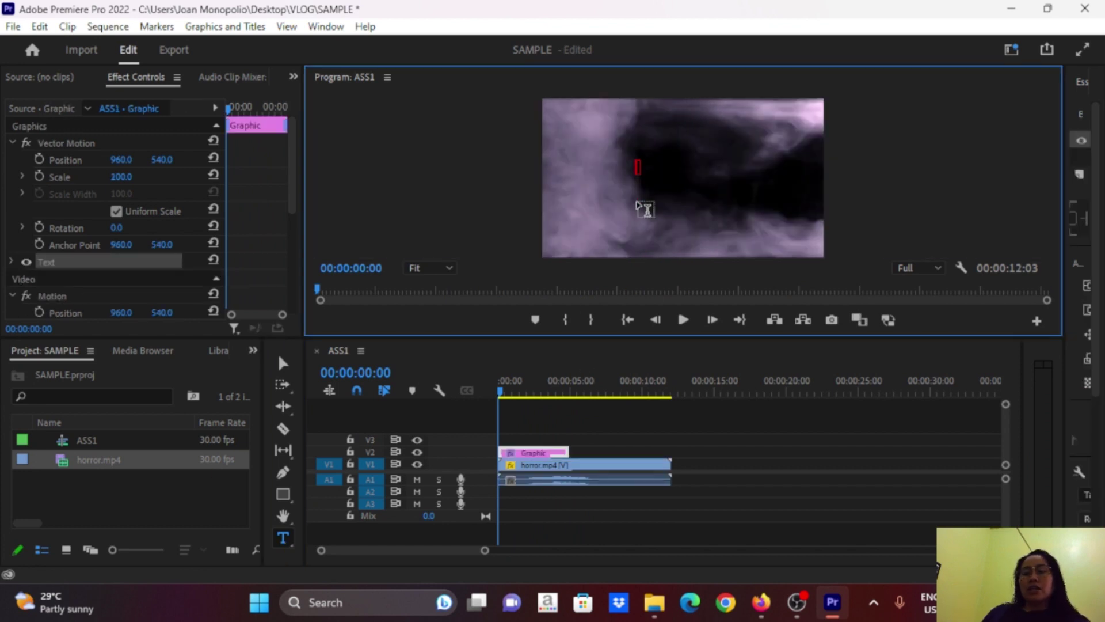
pyautogui.press('capslock')
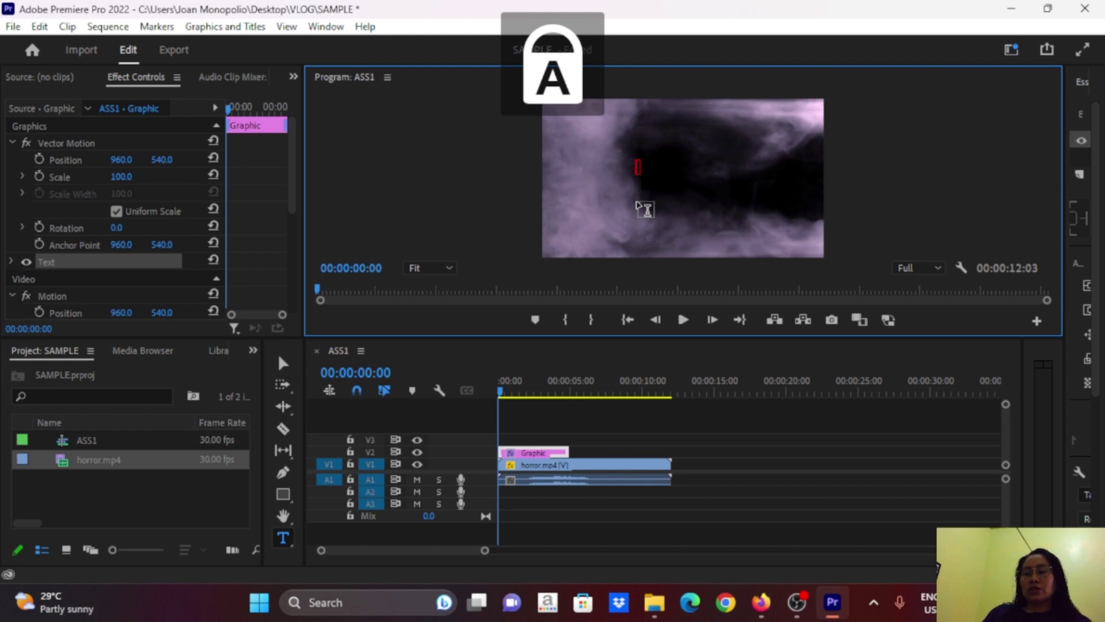
pyautogui.write('UNGO')
pyautogui.press('Escape')
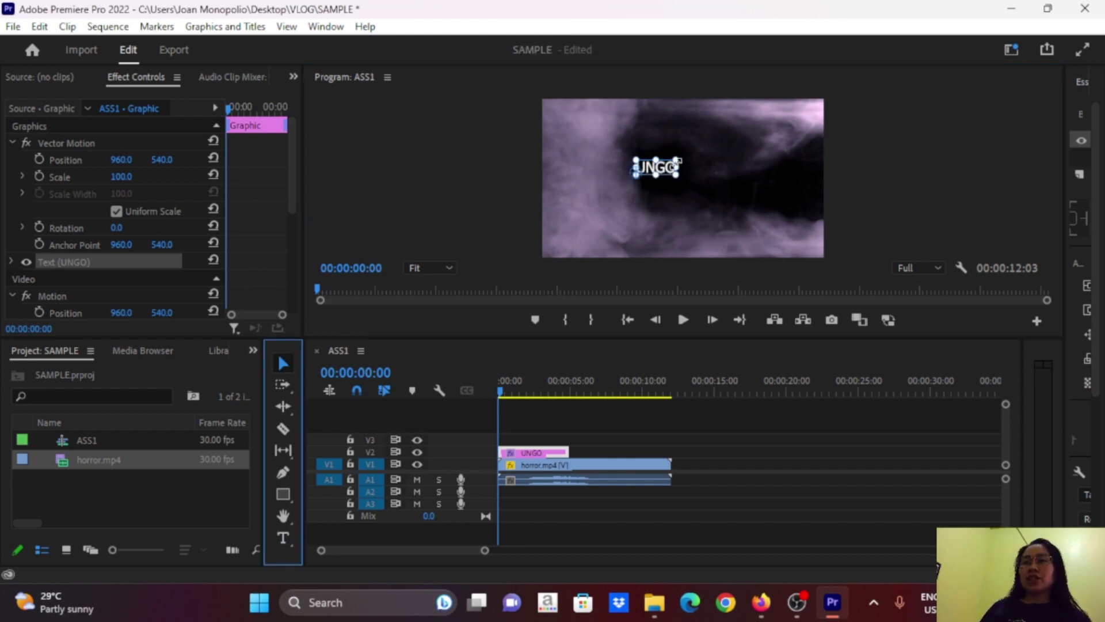
# - Enlarge the UNGO text considerably and shift it left and lower in the frame
pyautogui.click(674, 155)
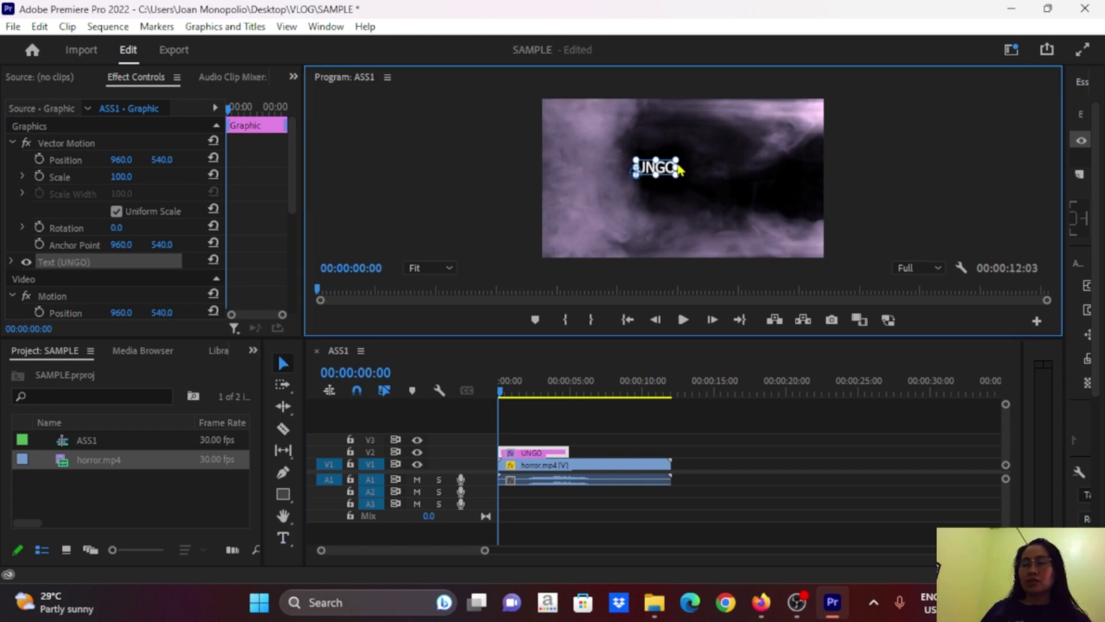
pyautogui.moveTo(680, 155); pyautogui.dragTo(891, 106)
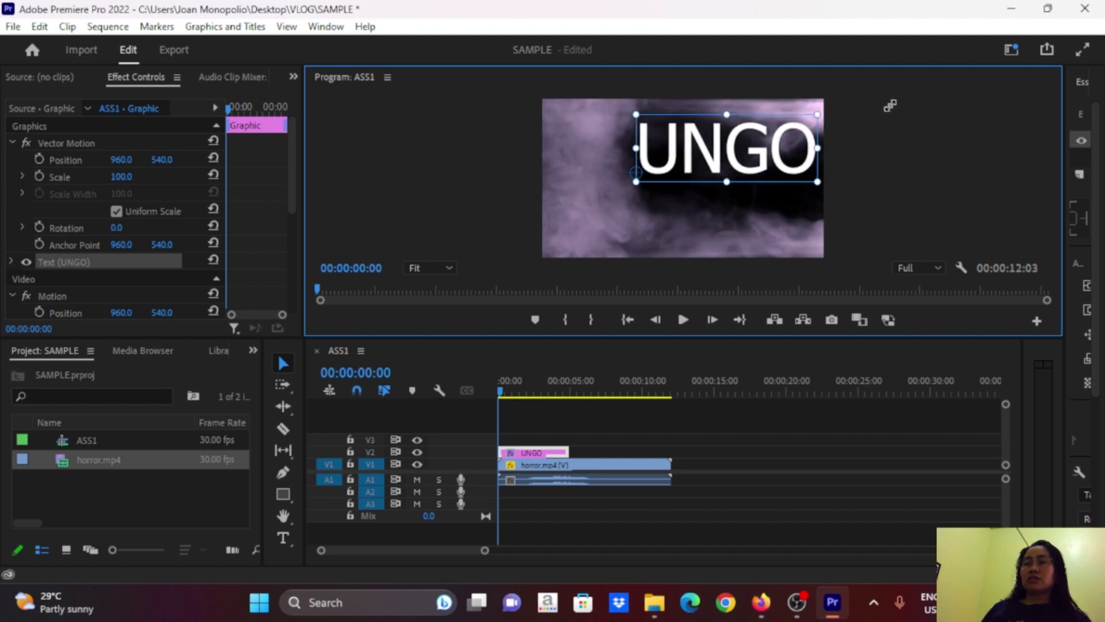
pyautogui.moveTo(728, 178); pyautogui.dragTo(684, 195)
pyautogui.moveTo(778, 135); pyautogui.dragTo(826, 117)
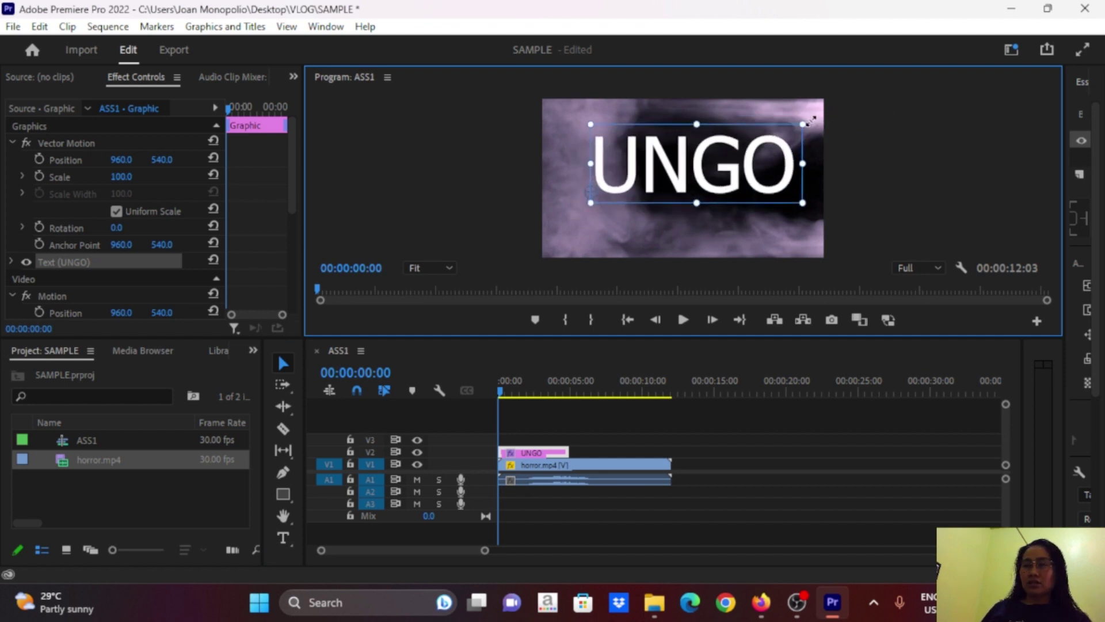
pyautogui.moveTo(726, 195); pyautogui.dragTo(715, 208)
# - Set the UNGO title's font to Impact in the Captions and Graphics workspace
pyautogui.click(1012, 49)
pyautogui.click(909, 272)
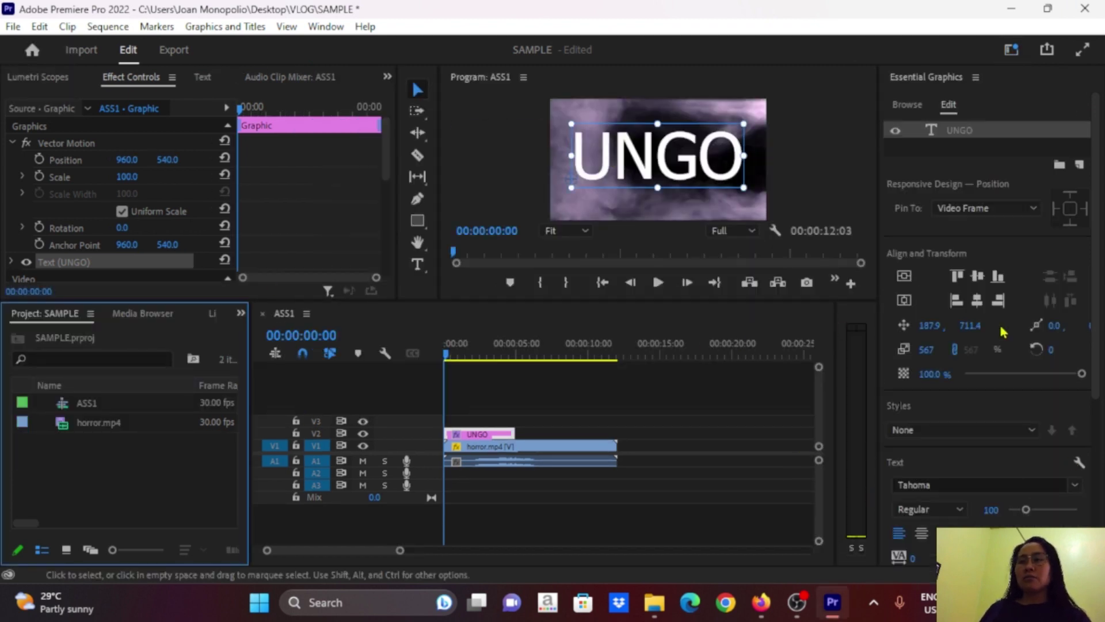
pyautogui.click(1013, 485)
pyautogui.write('G')
pyautogui.press('Escape')
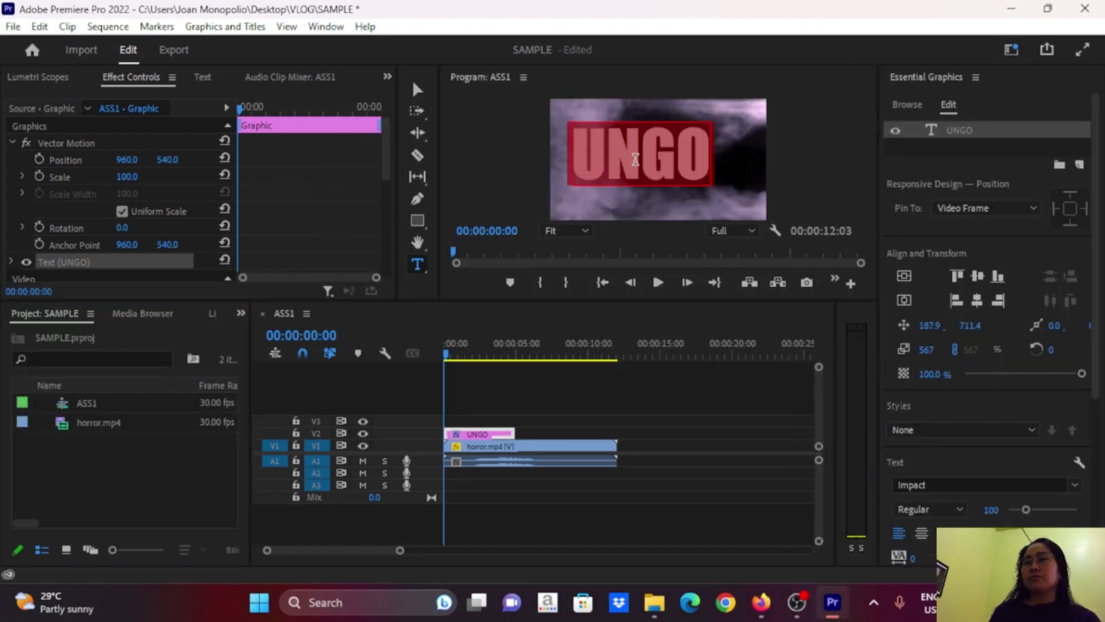
pyautogui.click(648, 179)
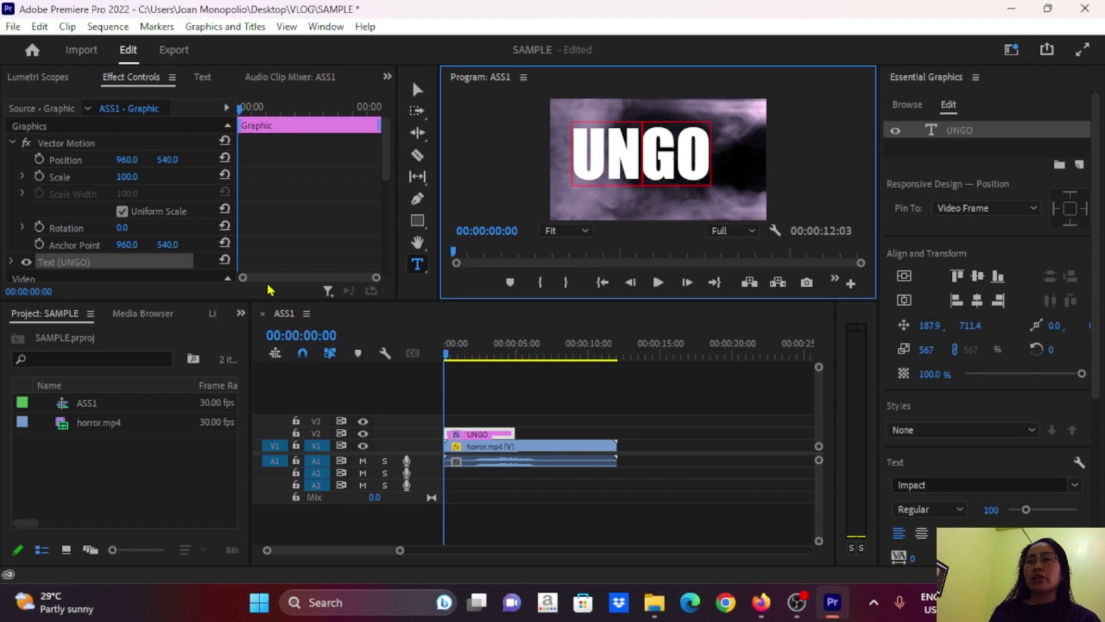
# - Nudge UNGO slightly right and down, enlarge it, and return to the Editing workspace
pyautogui.click(418, 89)
pyautogui.moveTo(680, 158); pyautogui.dragTo(695, 164)
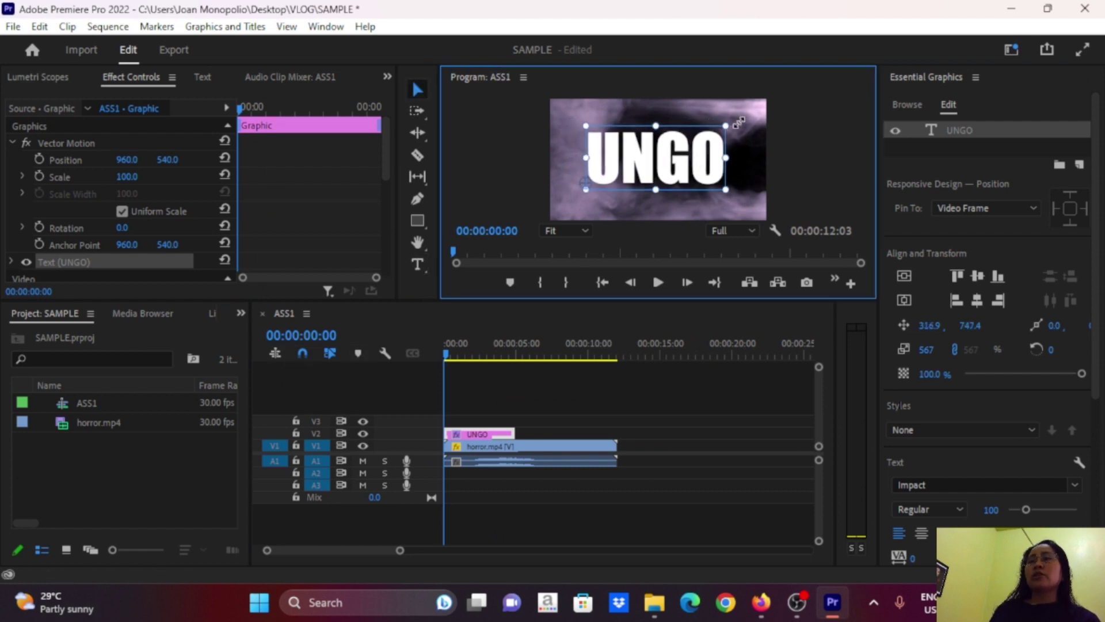
pyautogui.moveTo(739, 122); pyautogui.dragTo(751, 115)
pyautogui.click(634, 392)
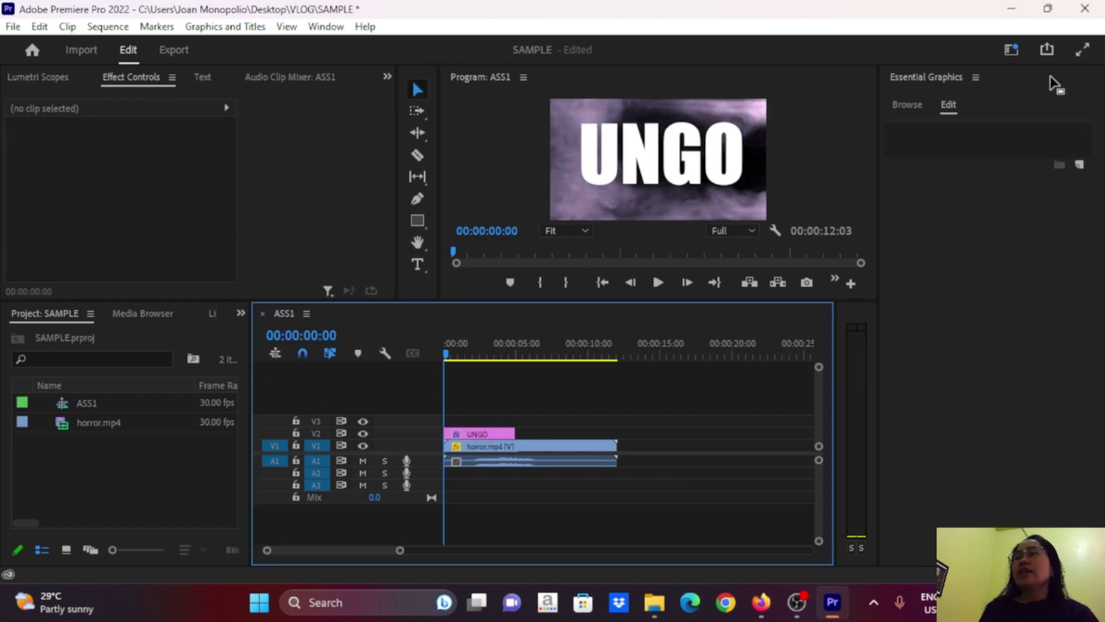
pyautogui.click(1012, 49)
pyautogui.click(998, 51)
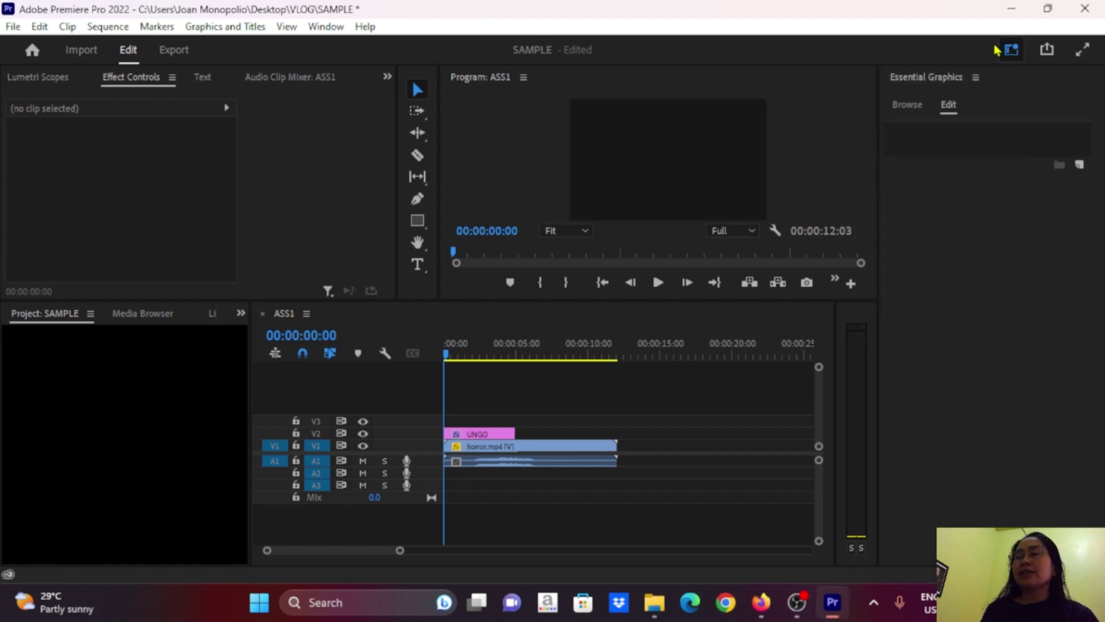
# - Split the horror.mp4 video and audio at the 7-second mark
pyautogui.click(599, 394)
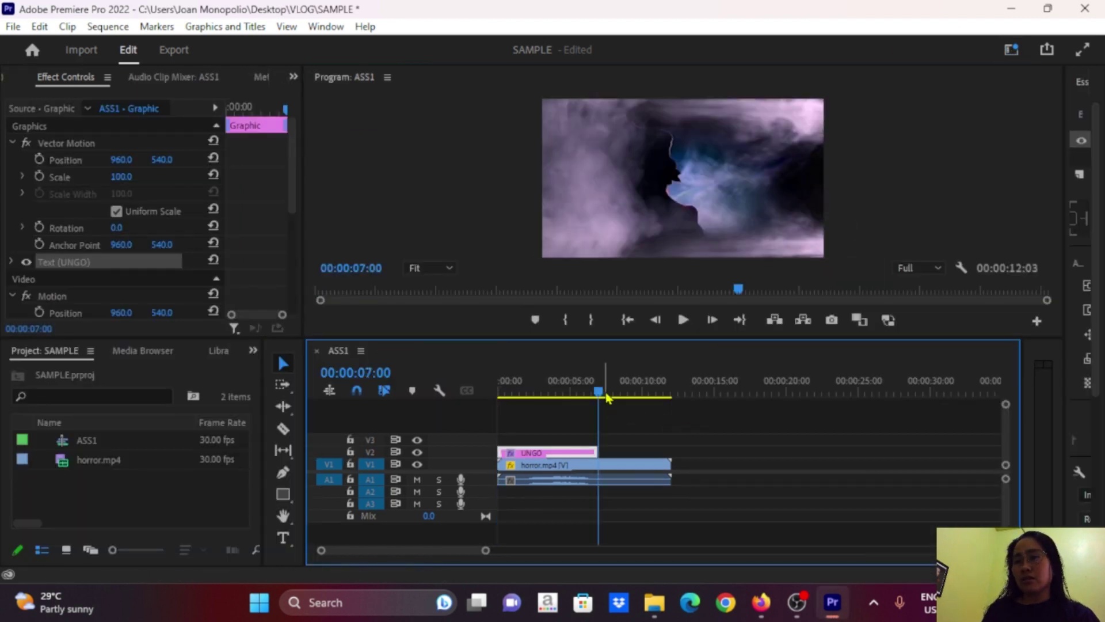
pyautogui.moveTo(603, 393); pyautogui.dragTo(561, 393)
pyautogui.press('space')
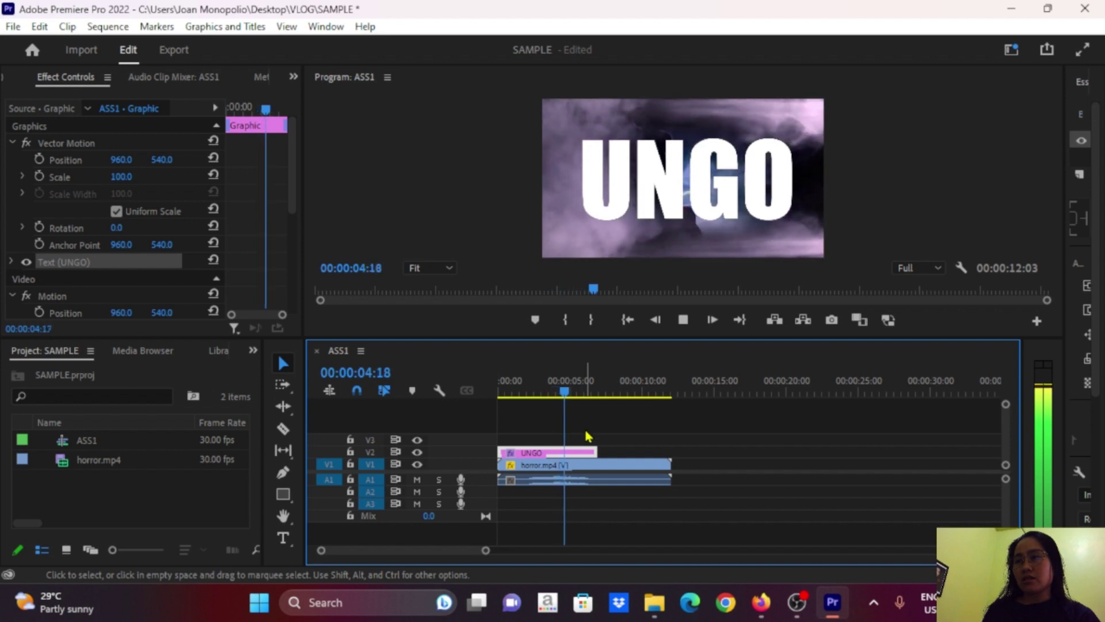
pyautogui.click(283, 428)
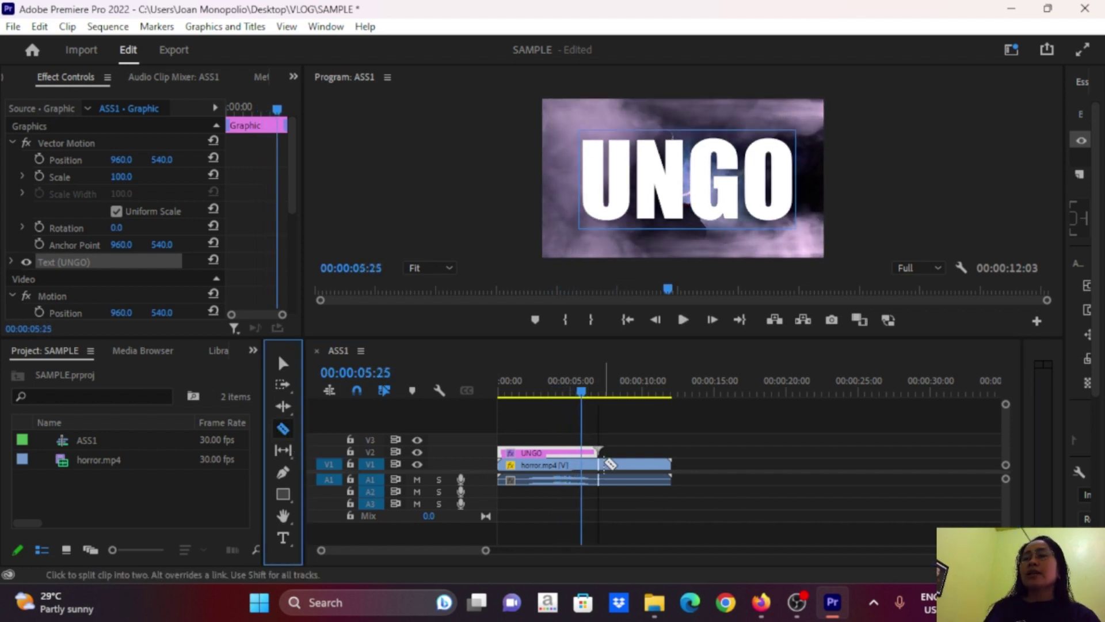
pyautogui.moveTo(581, 397); pyautogui.dragTo(598, 396)
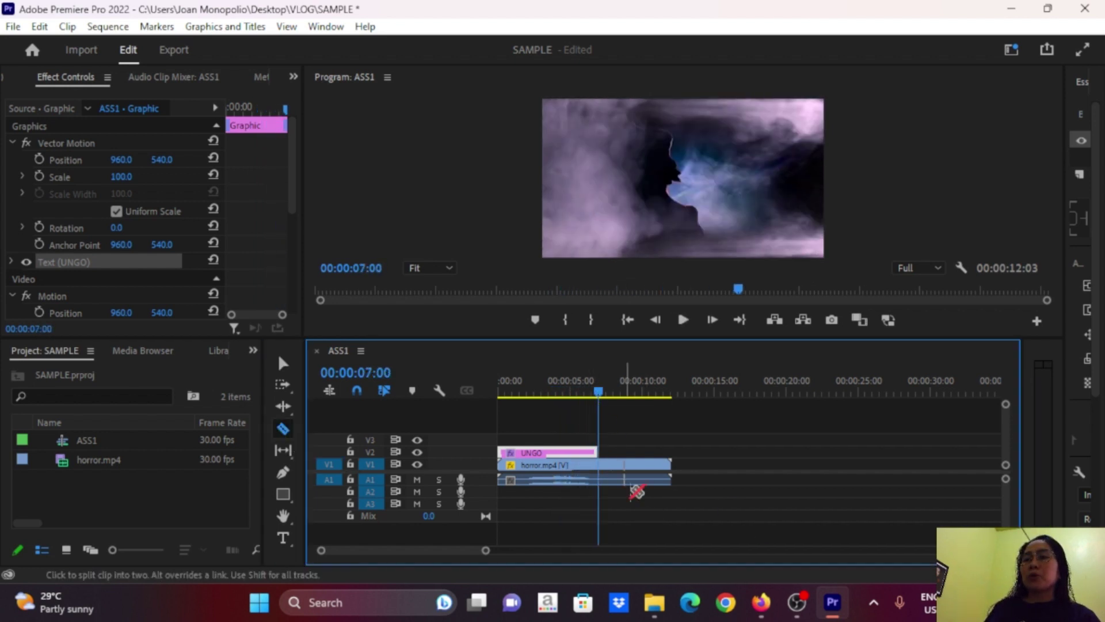
pyautogui.click(602, 464)
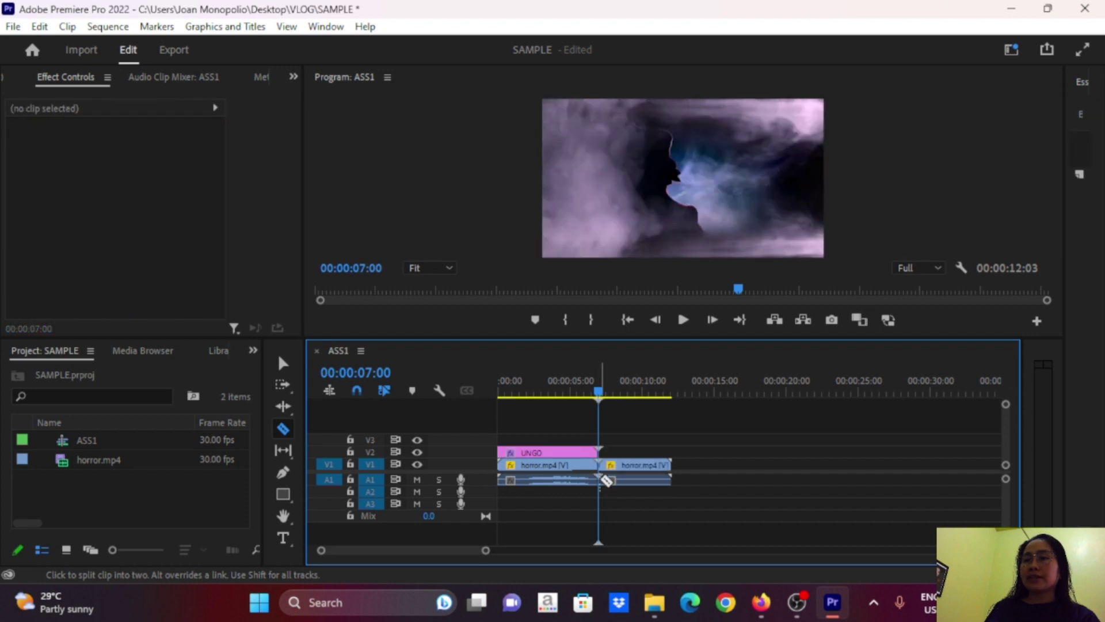
pyautogui.click(283, 363)
pyautogui.click(562, 455)
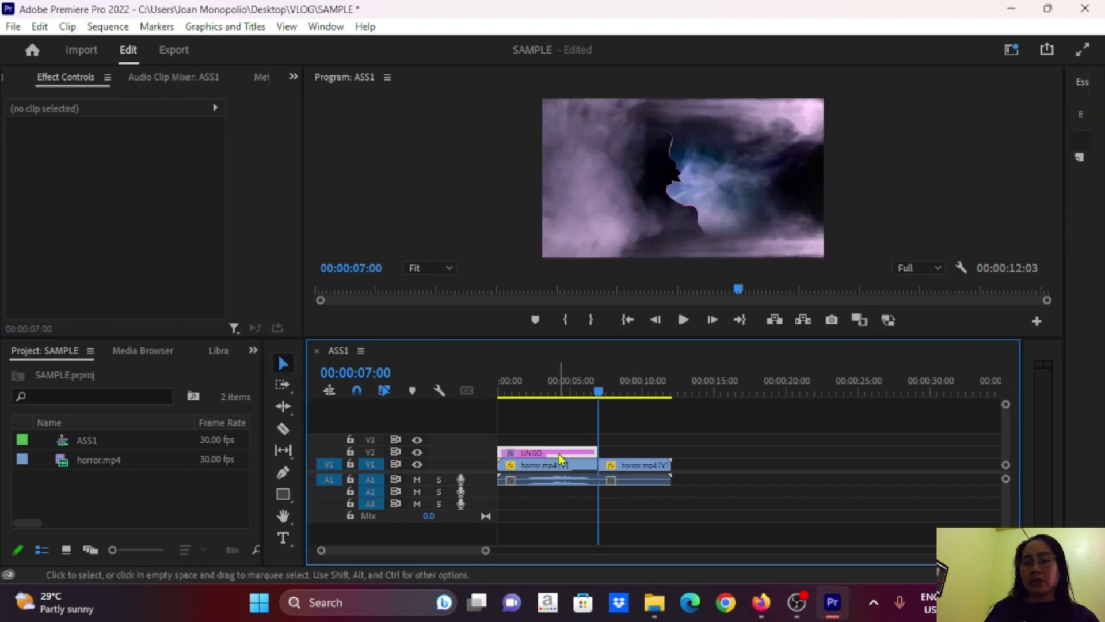
# - Copy the UNGO title to start at 7 seconds and retype it as ABANGAN
pyautogui.moveTo(561, 455); pyautogui.dragTo(662, 455)
pyautogui.click(283, 538)
pyautogui.click(687, 174)
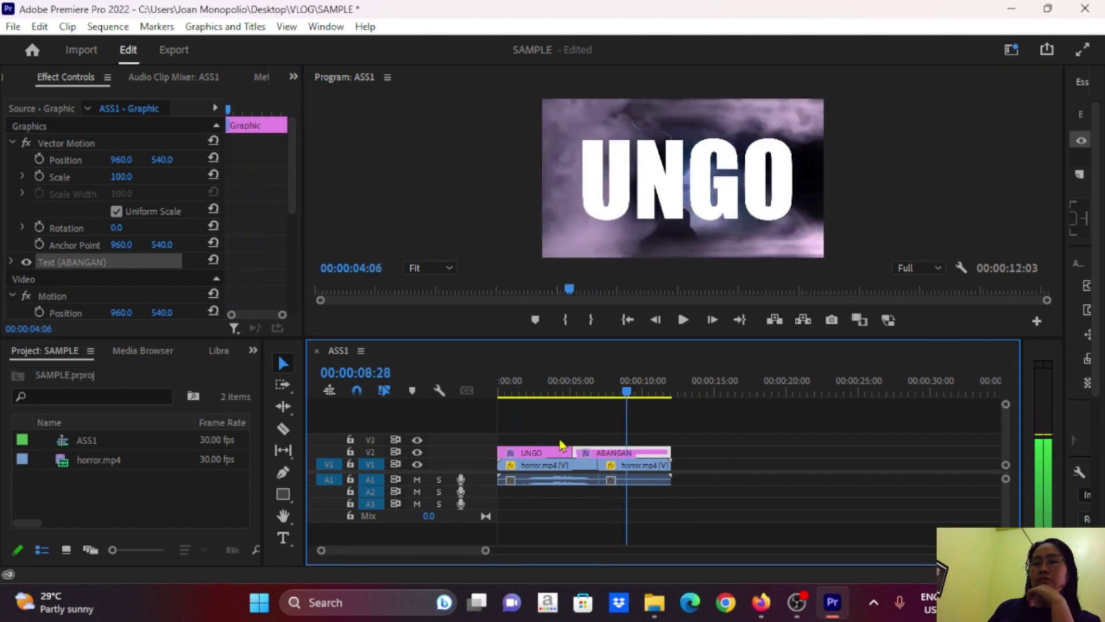
pyautogui.click(534, 479)
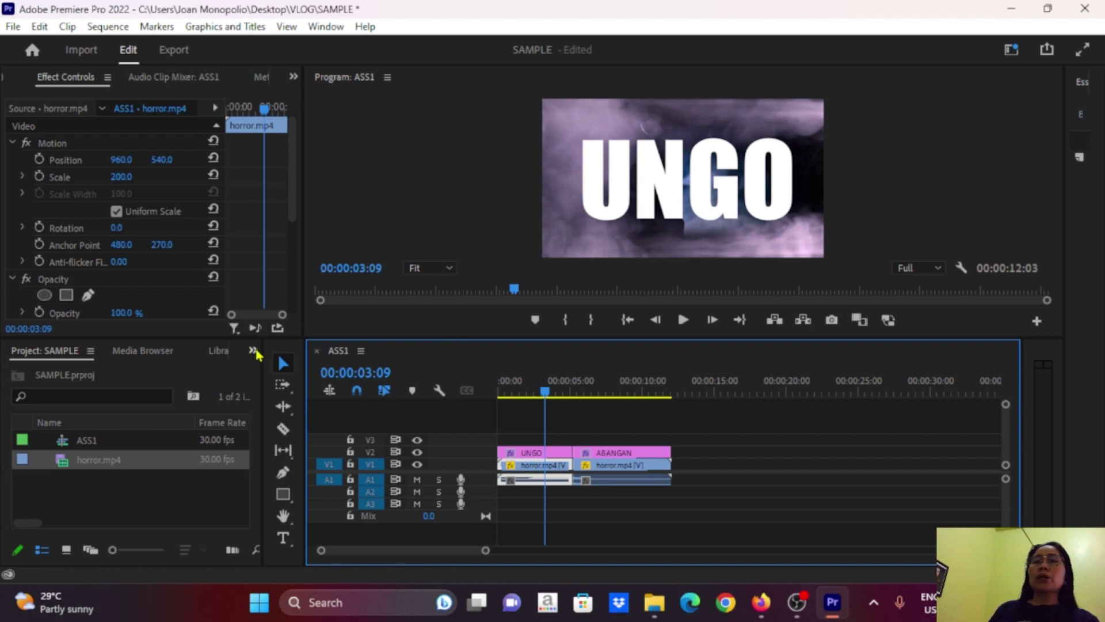
# - Search the Effects panel for 'TRACK' and drag Track Matte Key onto the first horror.mp4 clip
pyautogui.click(254, 350)
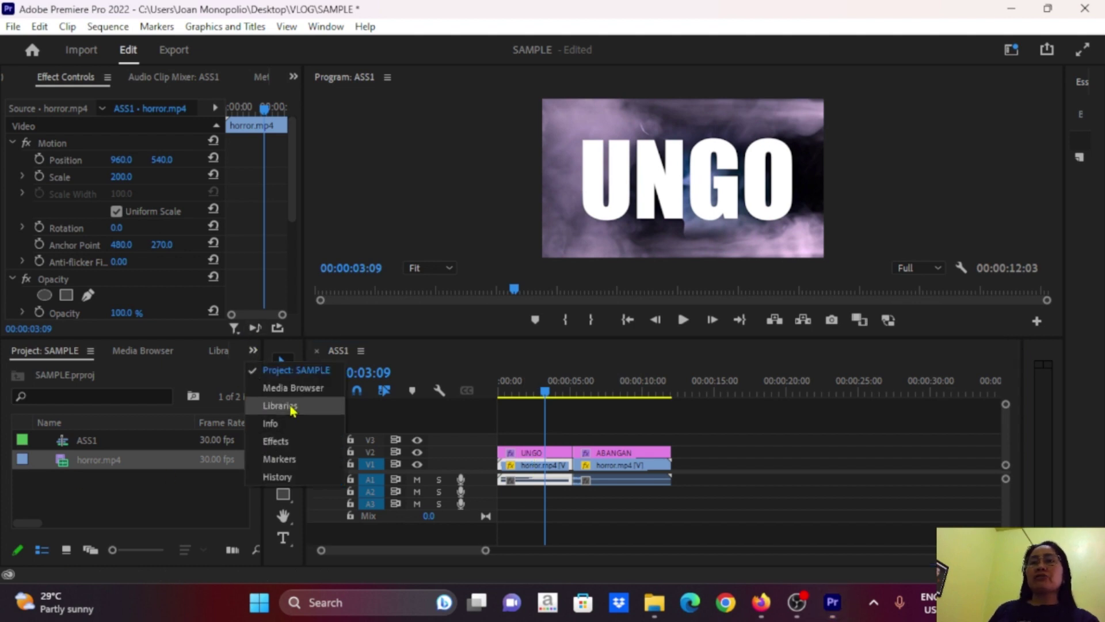
pyautogui.click(275, 447)
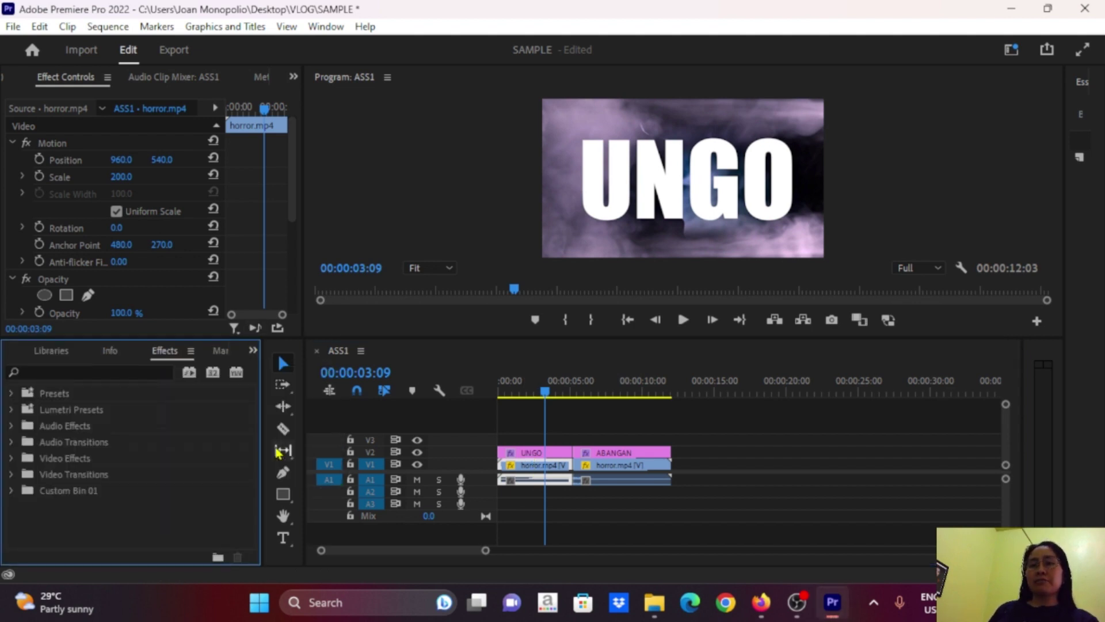
pyautogui.click(52, 371)
pyautogui.write('T')
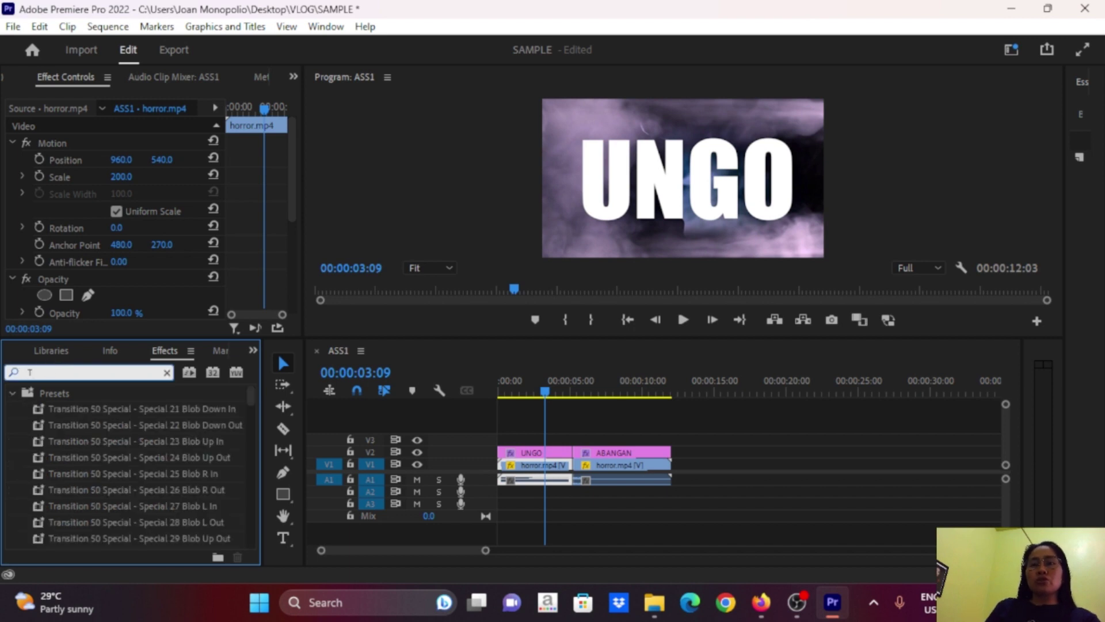
pyautogui.write('RACK')
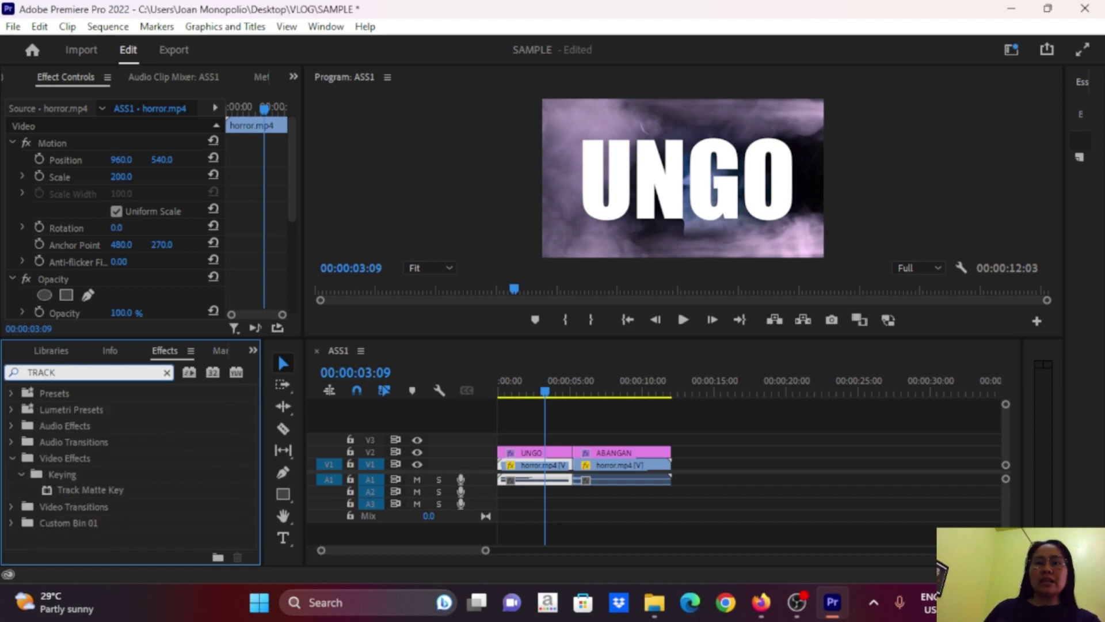
pyautogui.click(90, 489)
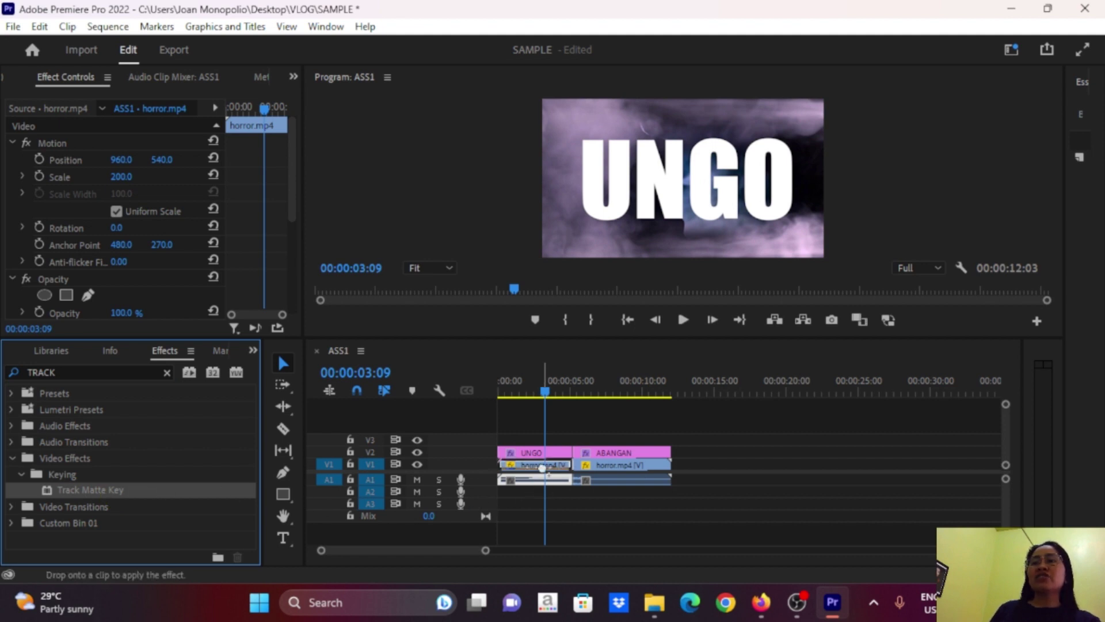
pyautogui.moveTo(484, 504)
pyautogui.mouseDown()
pyautogui.moveTo(545, 472)
pyautogui.moveTo(626, 471)
pyautogui.mouseUp()
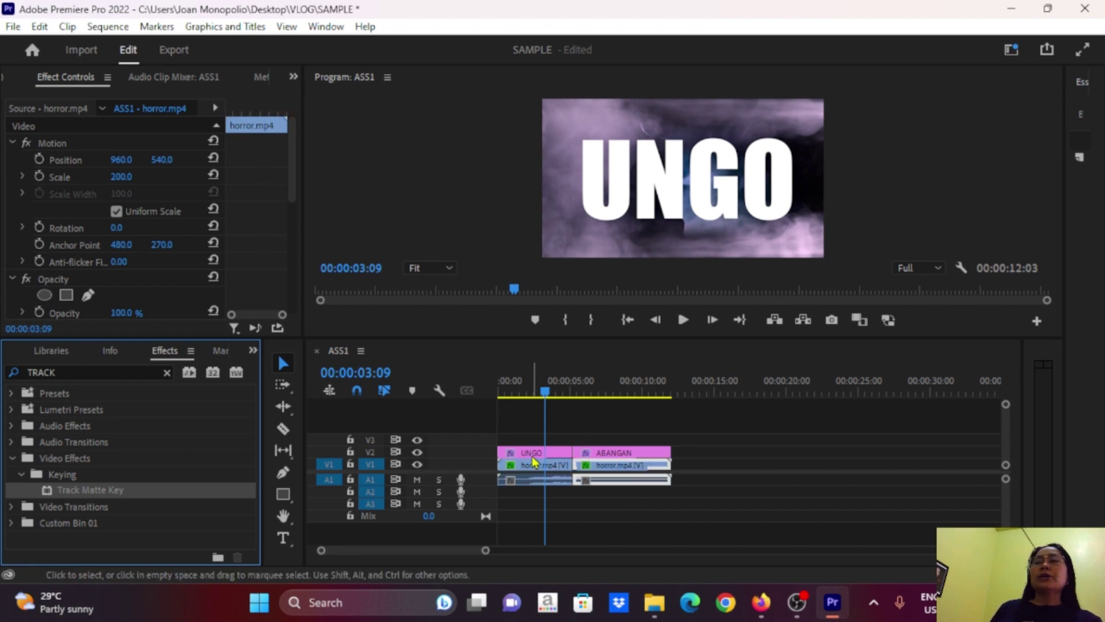
# - Set the first horror.mp4 clip's Track Matte Key Matte to Video 2, then scrub to check
pyautogui.click(525, 471)
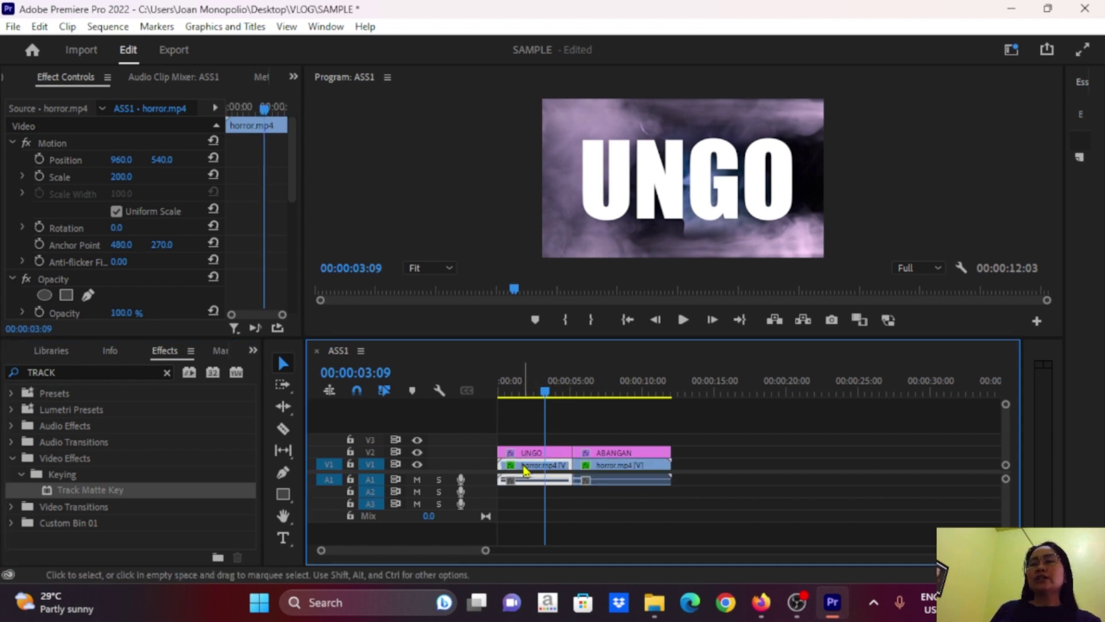
pyautogui.click(119, 162)
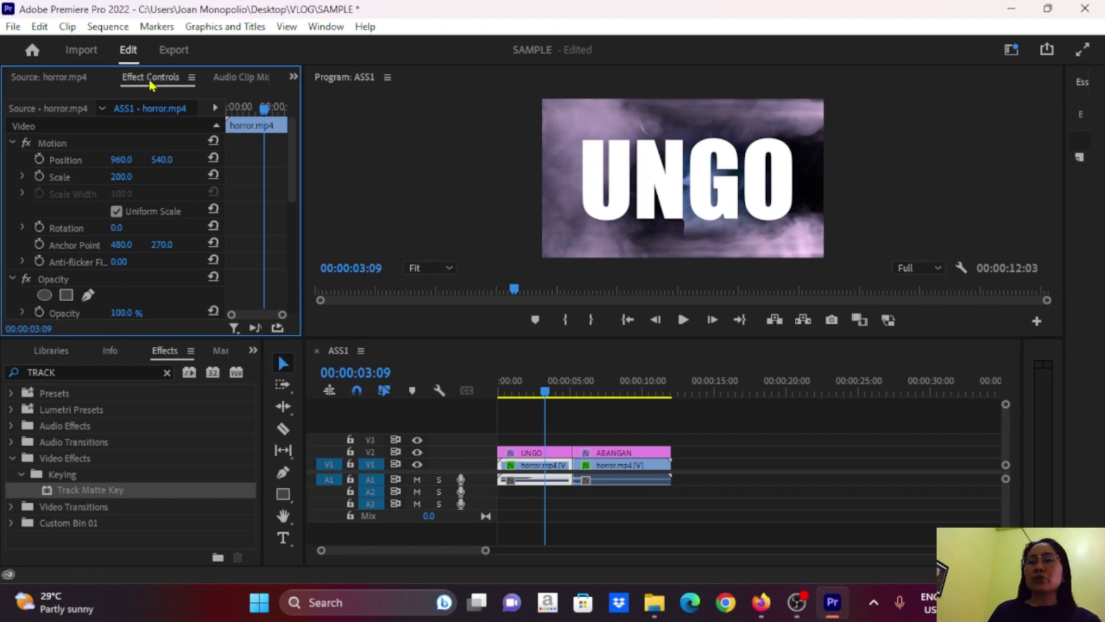
pyautogui.scroll(-5, 162, 189)
pyautogui.scroll(2, 138, 219)
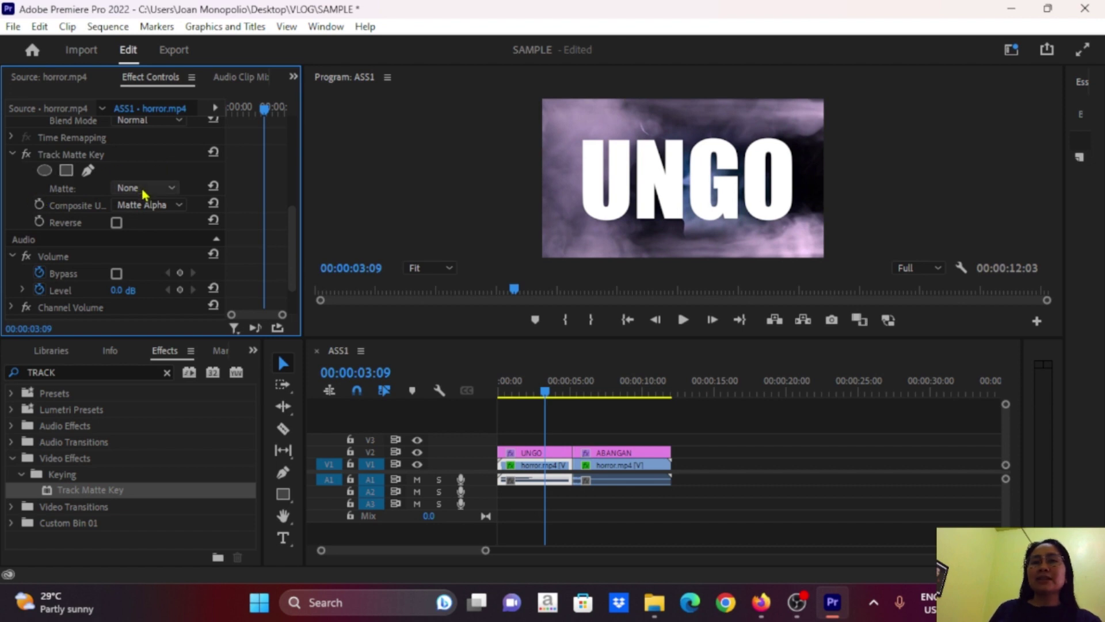
pyautogui.click(172, 189)
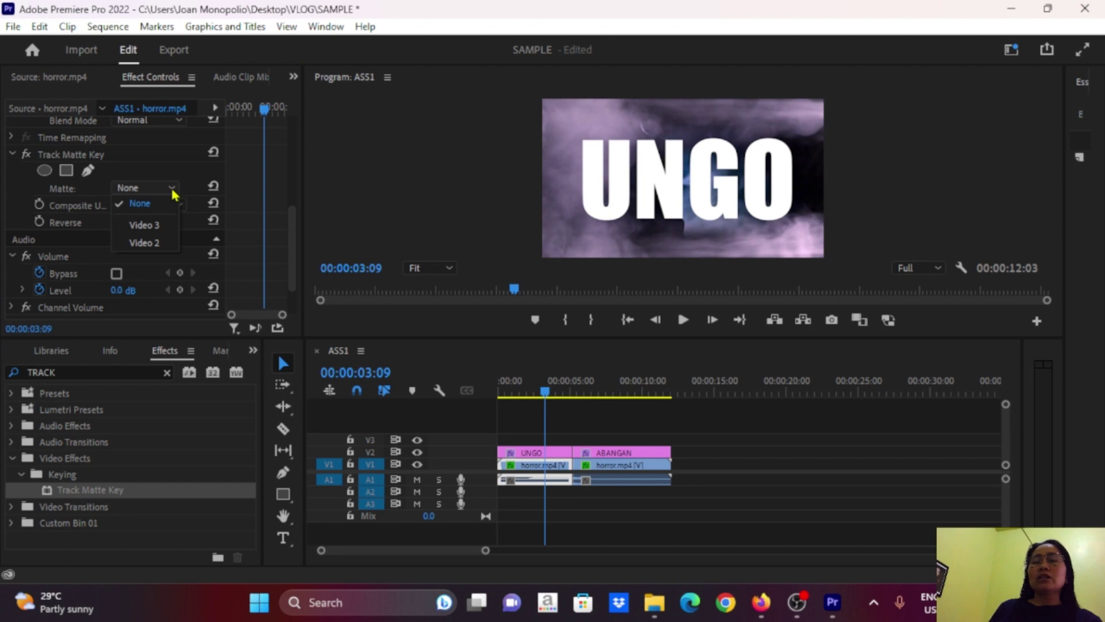
pyautogui.click(159, 246)
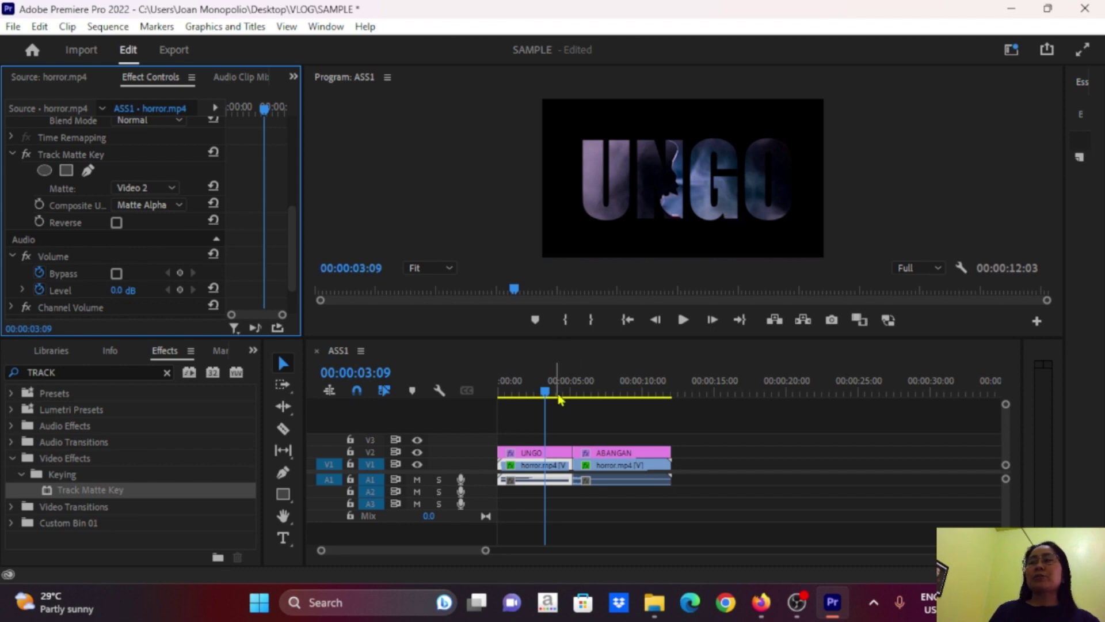
pyautogui.moveTo(545, 393)
pyautogui.mouseDown()
pyautogui.moveTo(529, 392)
pyautogui.moveTo(626, 394)
pyautogui.moveTo(562, 410)
pyautogui.mouseUp()
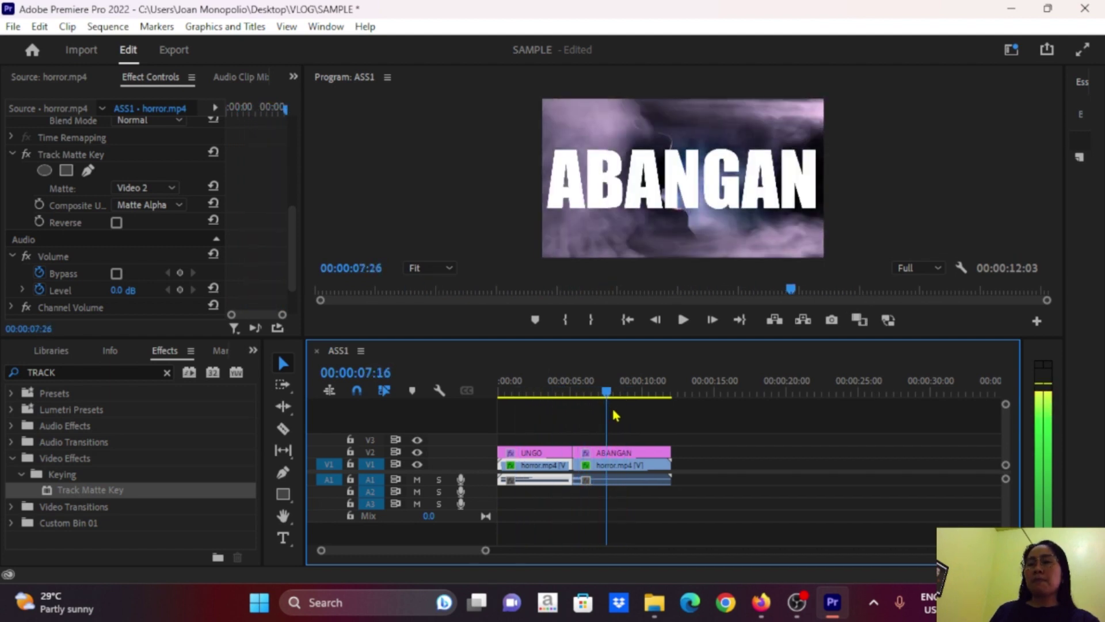
# - Set the second horror.mp4 clip's Track Matte Key Matte to Video 2
pyautogui.click(637, 472)
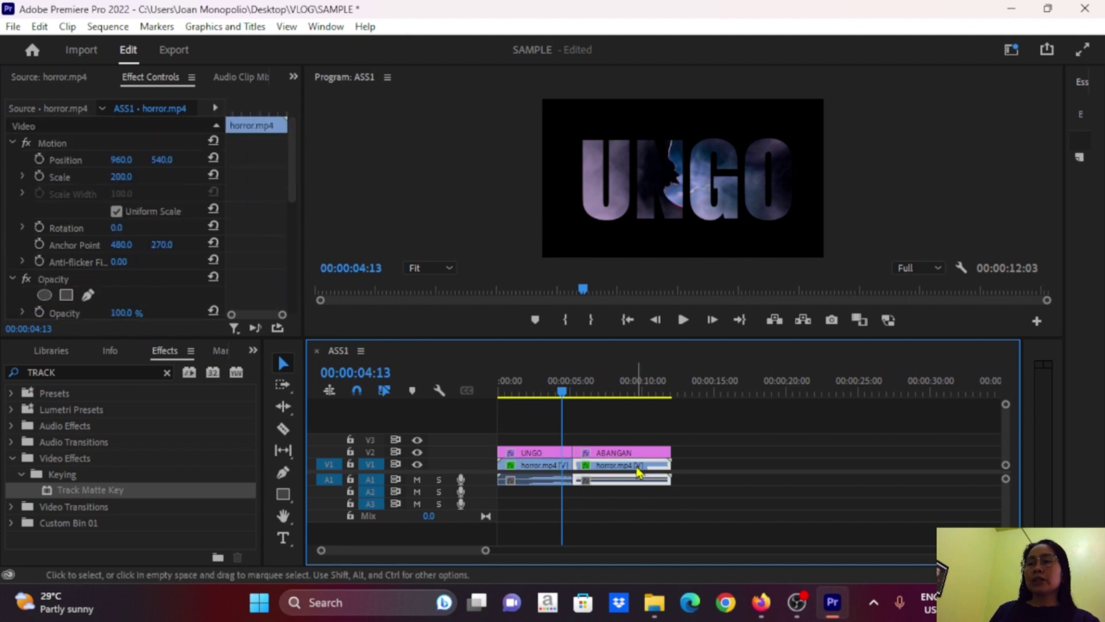
pyautogui.scroll(-1, 161, 243)
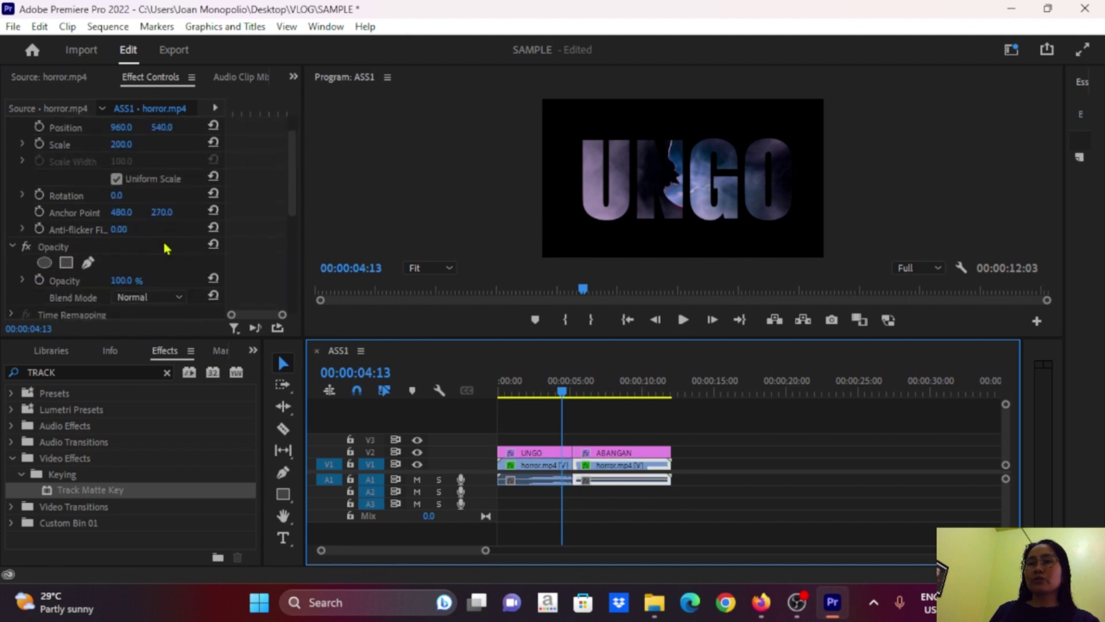
pyautogui.scroll(-1, 161, 243)
pyautogui.scroll(-1, 164, 244)
pyautogui.scroll(-1, 171, 246)
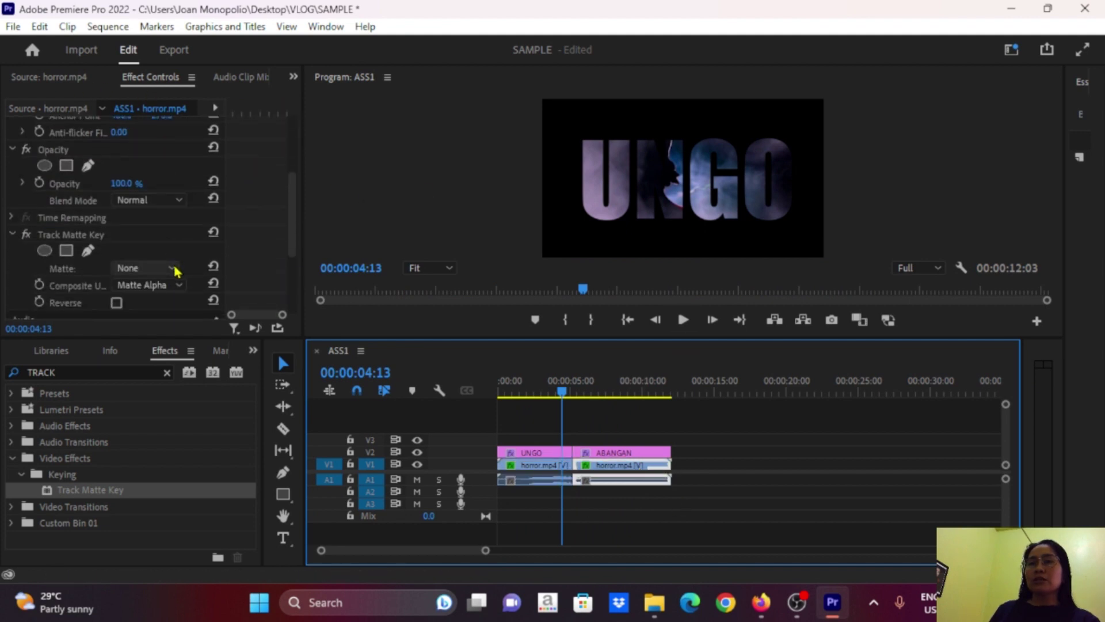
pyautogui.click(173, 266)
pyautogui.click(150, 323)
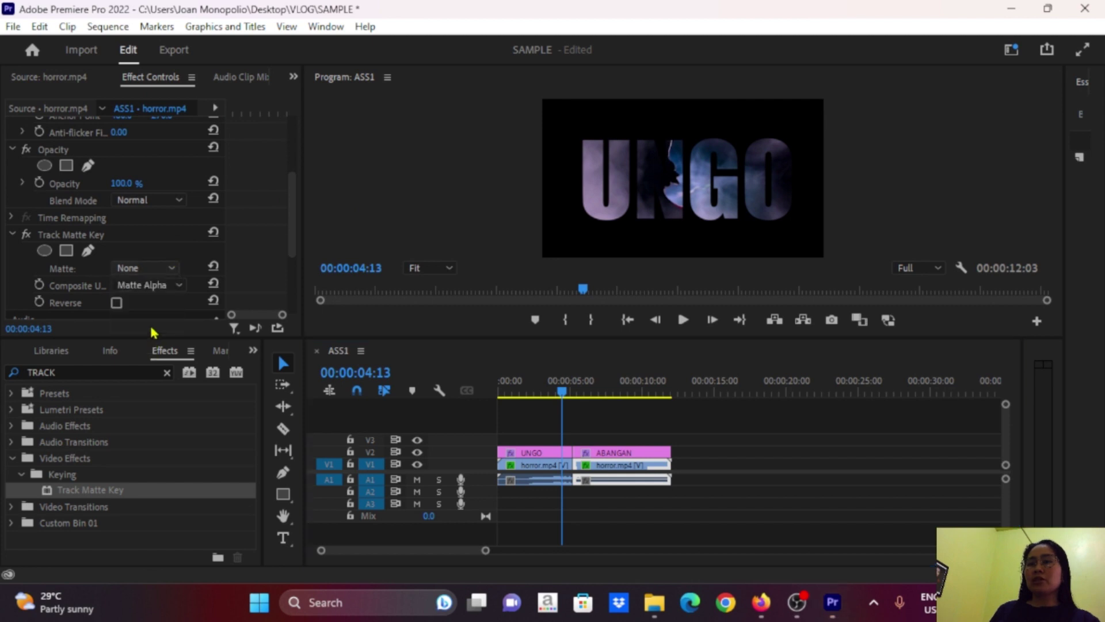
pyautogui.click(641, 438)
# - Play and scrub the sequence to watch UNGO become ABANGAN, ending at the start
pyautogui.press('space')
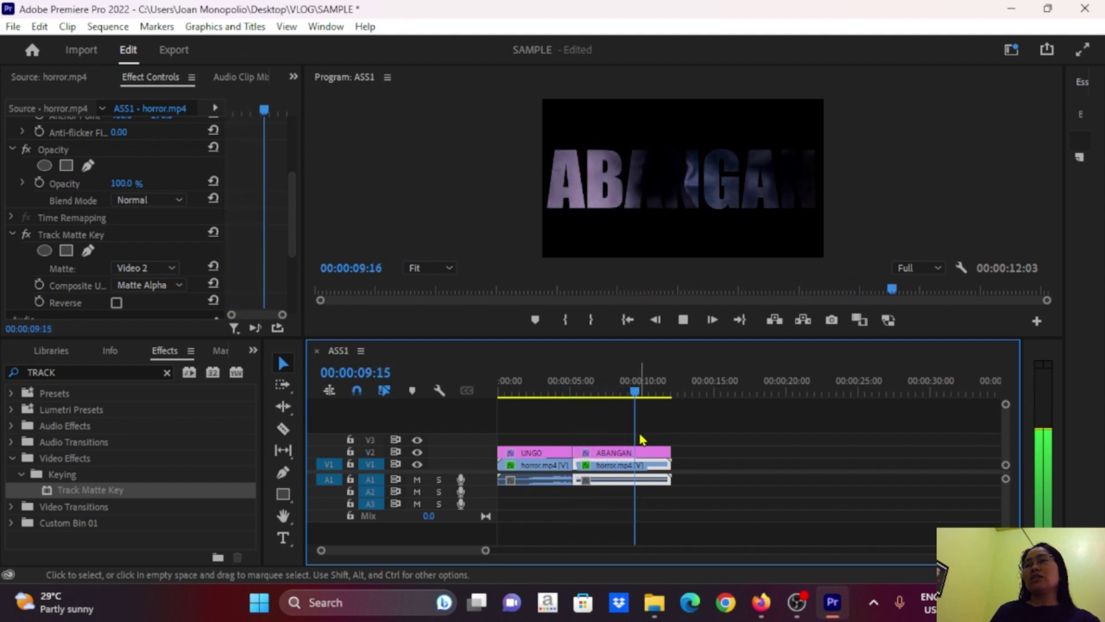
pyautogui.moveTo(601, 394); pyautogui.dragTo(553, 397)
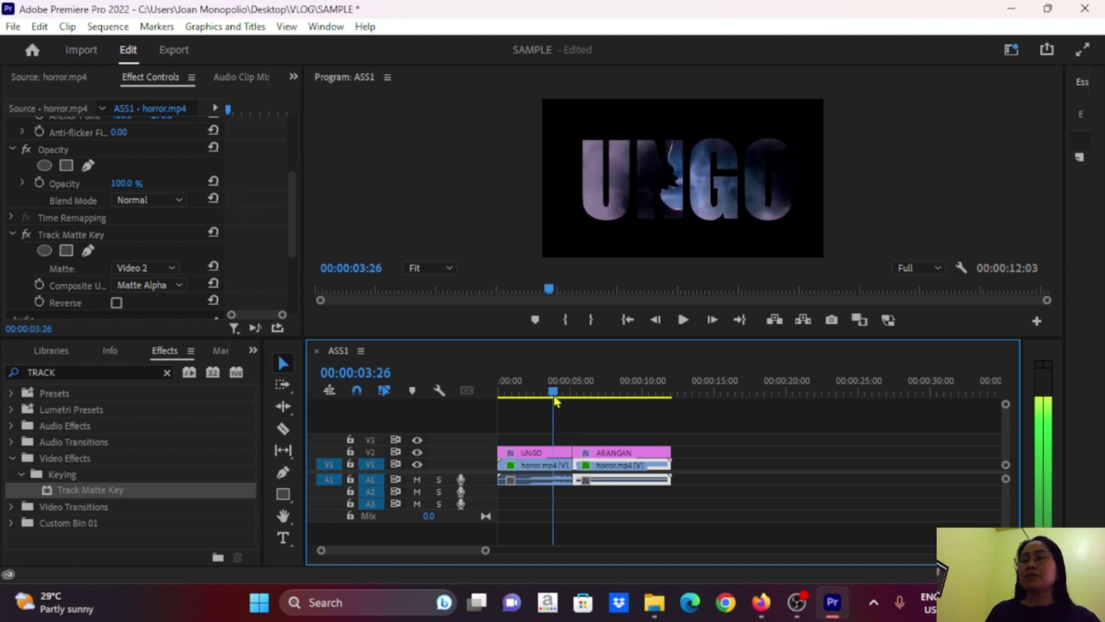
pyautogui.press('space')
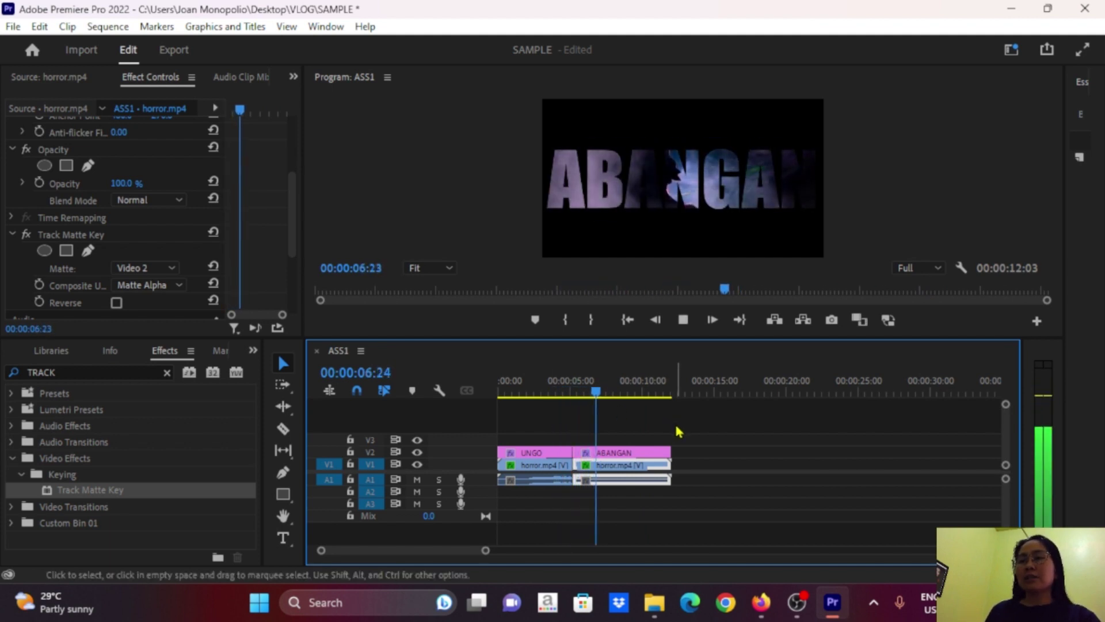
pyautogui.moveTo(619, 397); pyautogui.dragTo(591, 397)
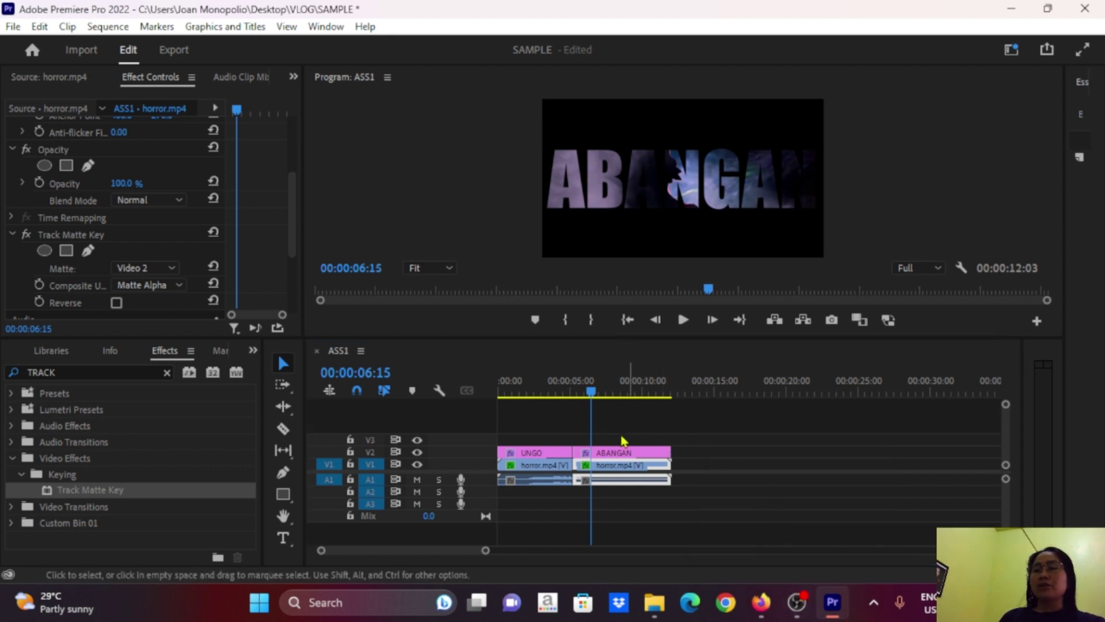
pyautogui.moveTo(591, 398); pyautogui.dragTo(498, 396)
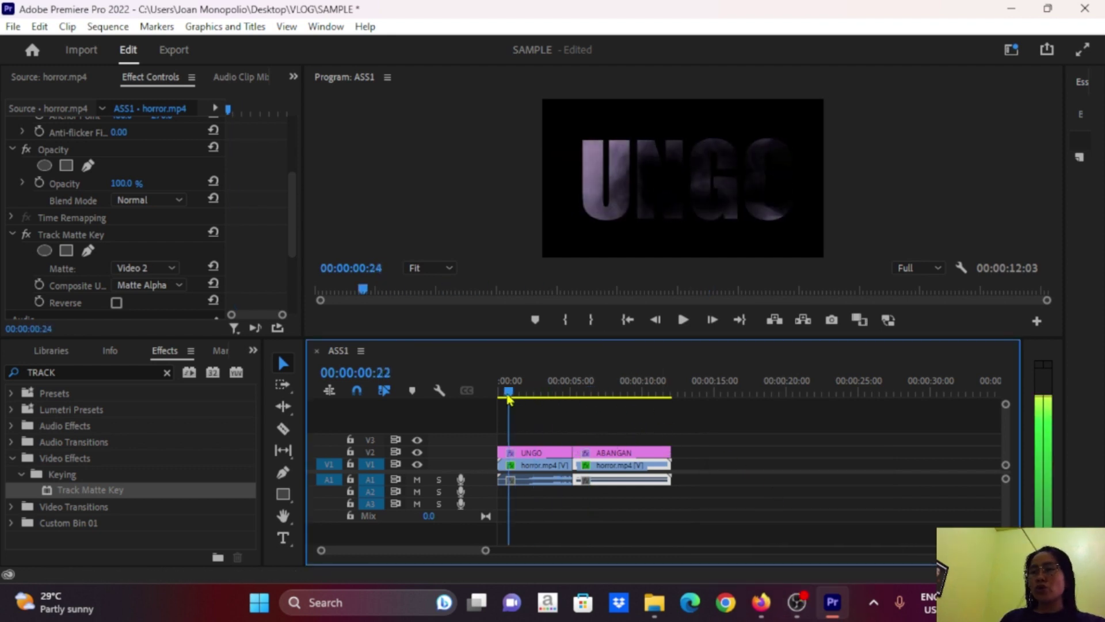
# - Keyframe the UNGO title's Scale from about 4923 at the start down to 100 at two seconds
pyautogui.click(557, 459)
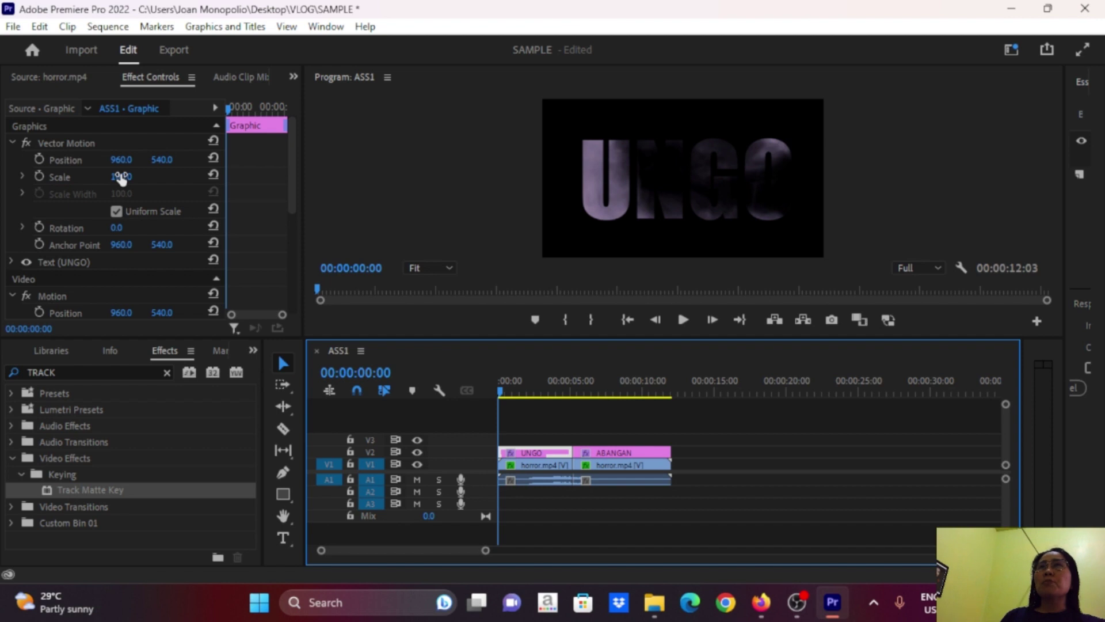
pyautogui.moveTo(121, 177); pyautogui.dragTo(1099, 177)
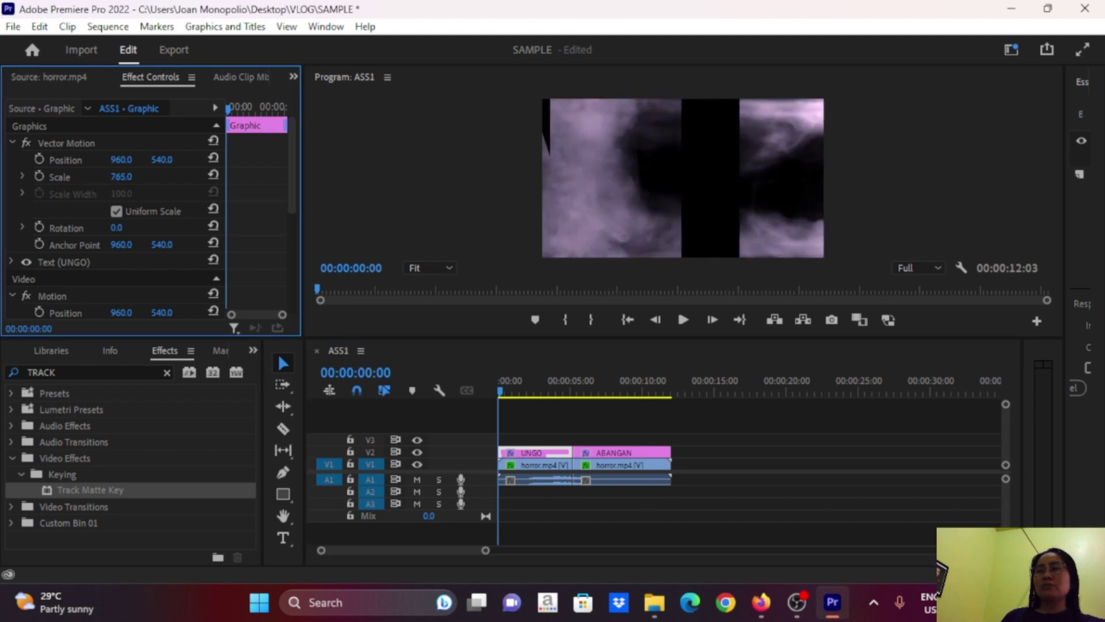
pyautogui.moveTo(124, 176); pyautogui.dragTo(81, 183)
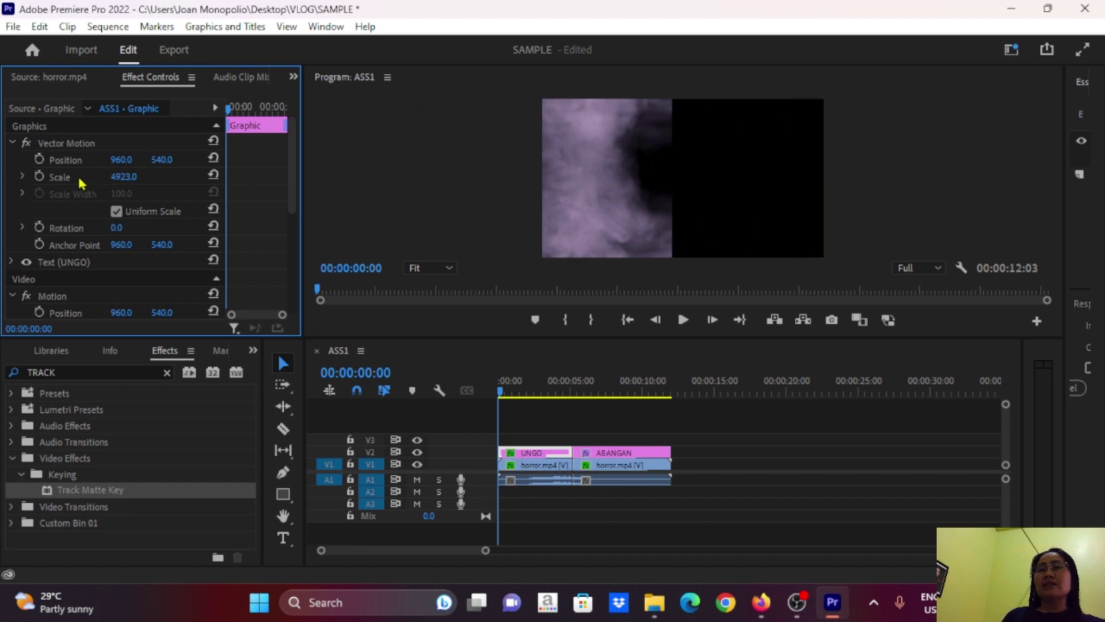
pyautogui.click(39, 176)
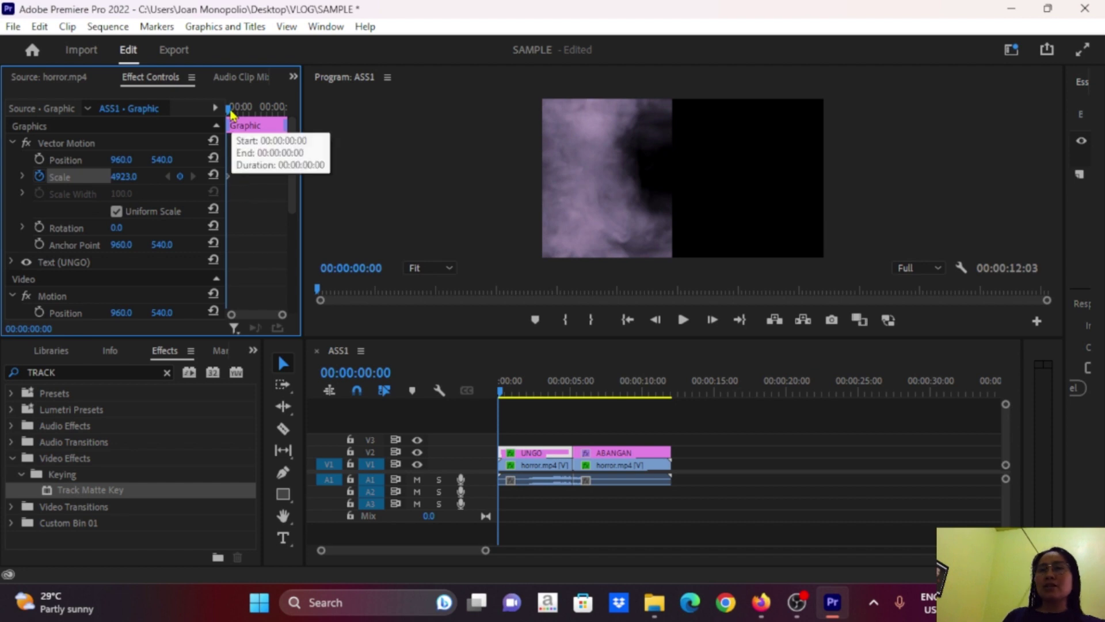
pyautogui.click(250, 107)
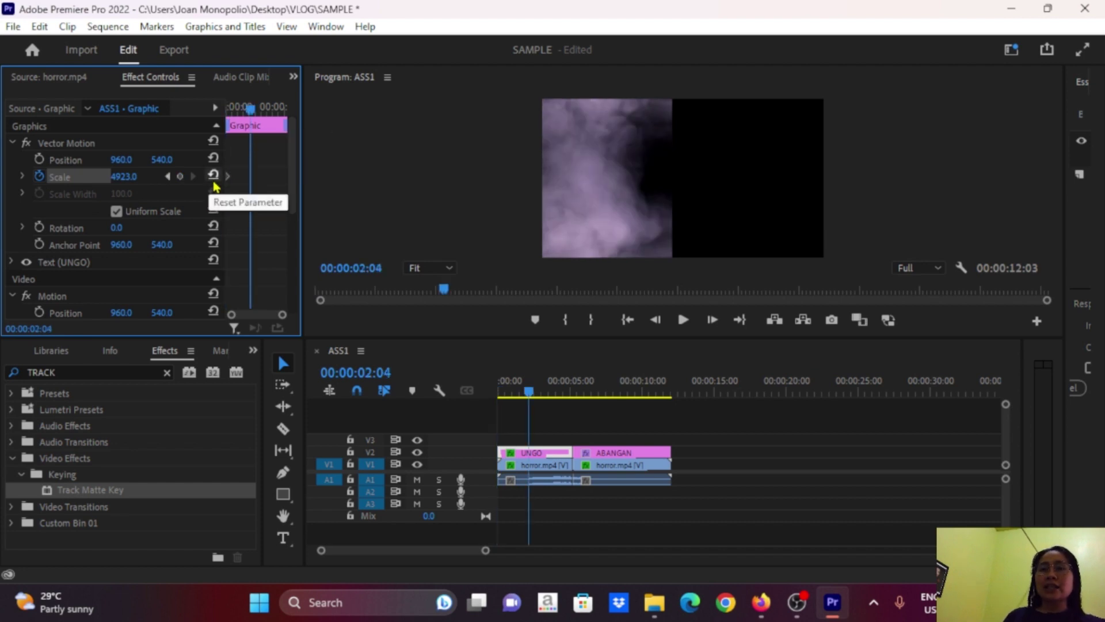
pyautogui.click(214, 176)
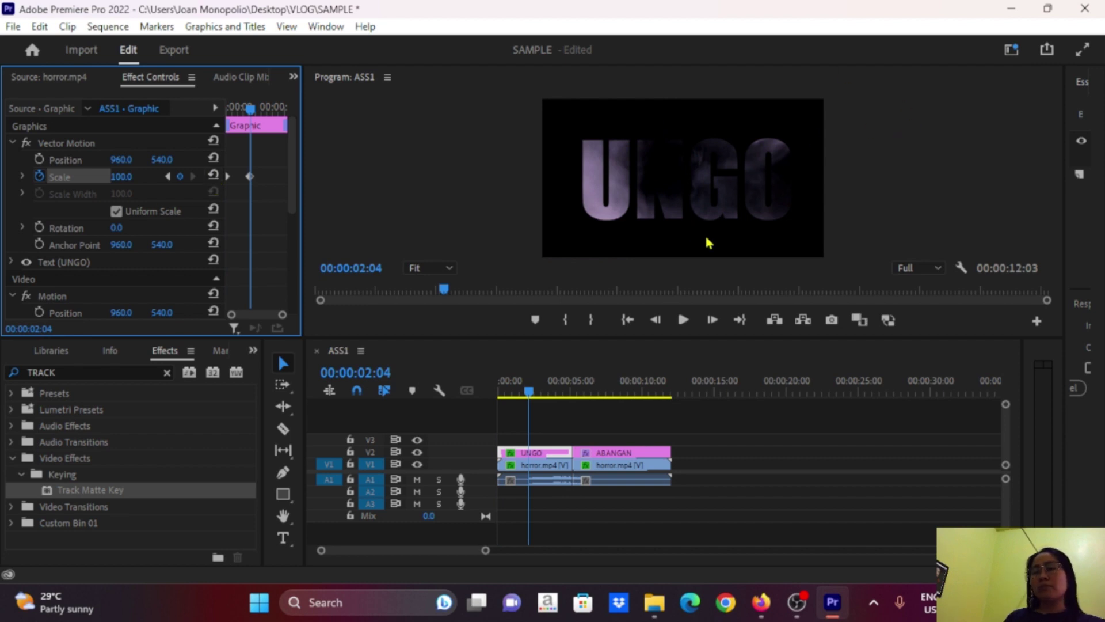
# - Replay the sequence from the start to preview the shrinking UNGO title
pyautogui.press('Home')
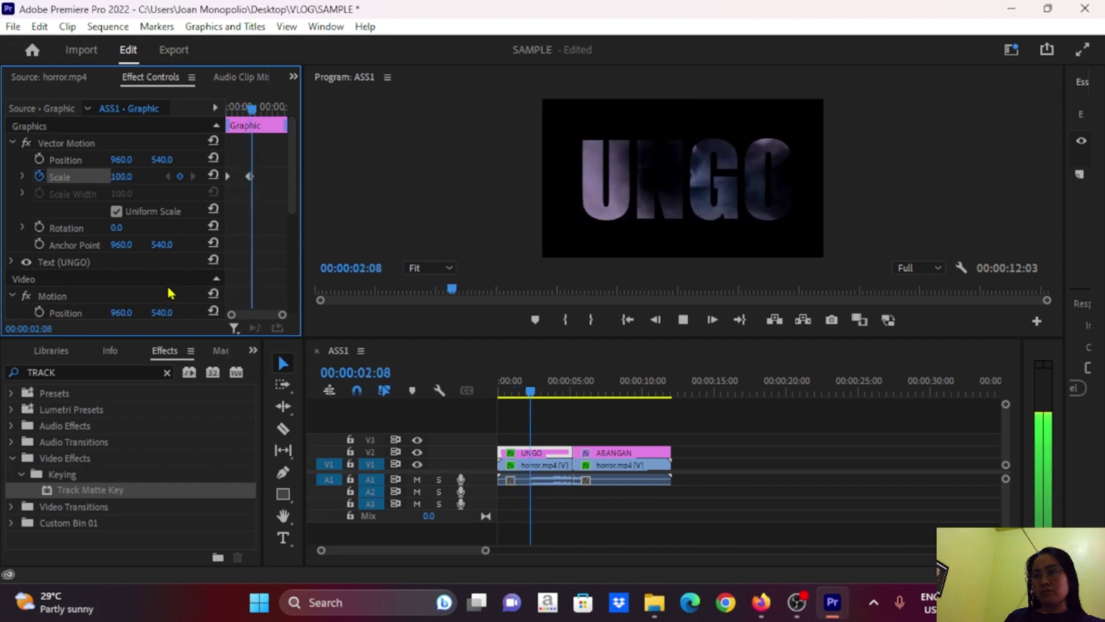
pyautogui.press('space')
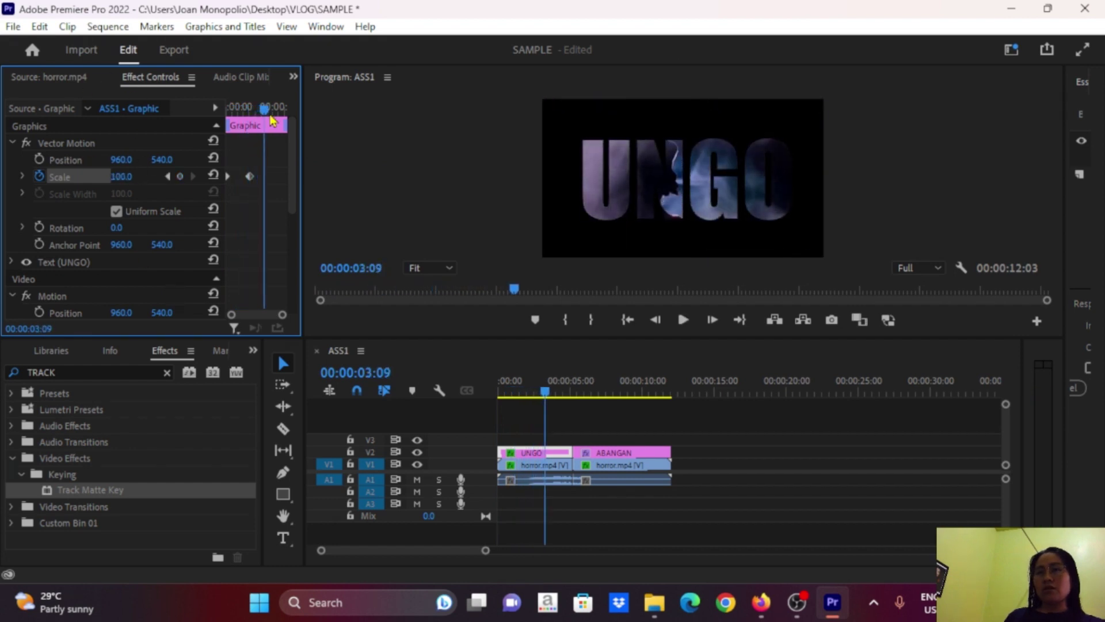
pyautogui.press('Home')
pyautogui.press('space')
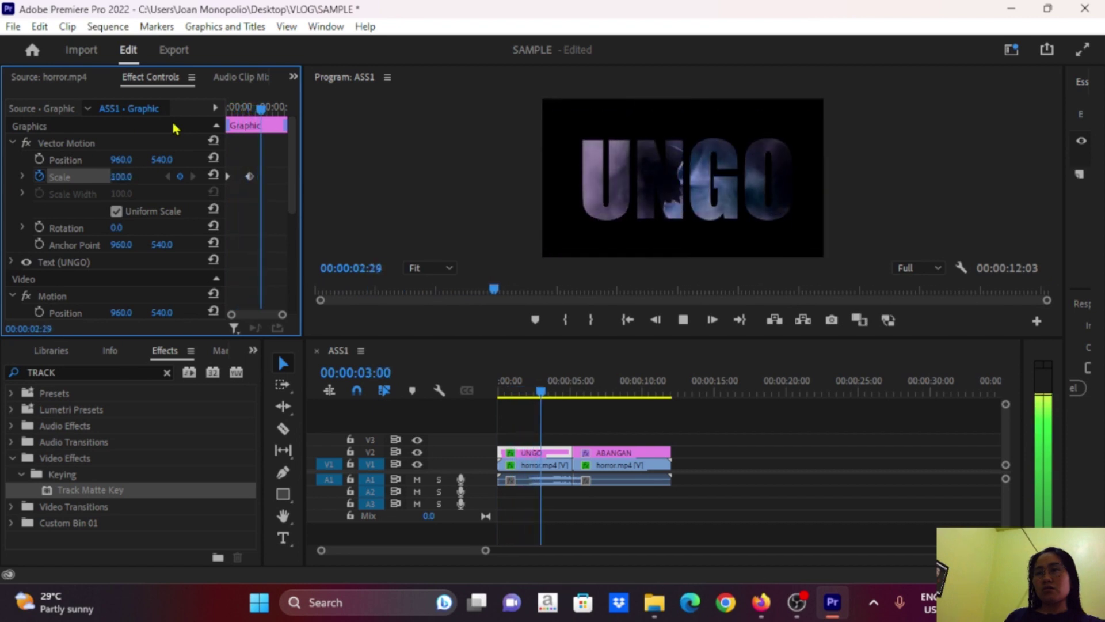
pyautogui.press('space')
# - Apply Ease In to the UNGO Scale keyframe at two seconds and preview the eased zoom
pyautogui.click(248, 107)
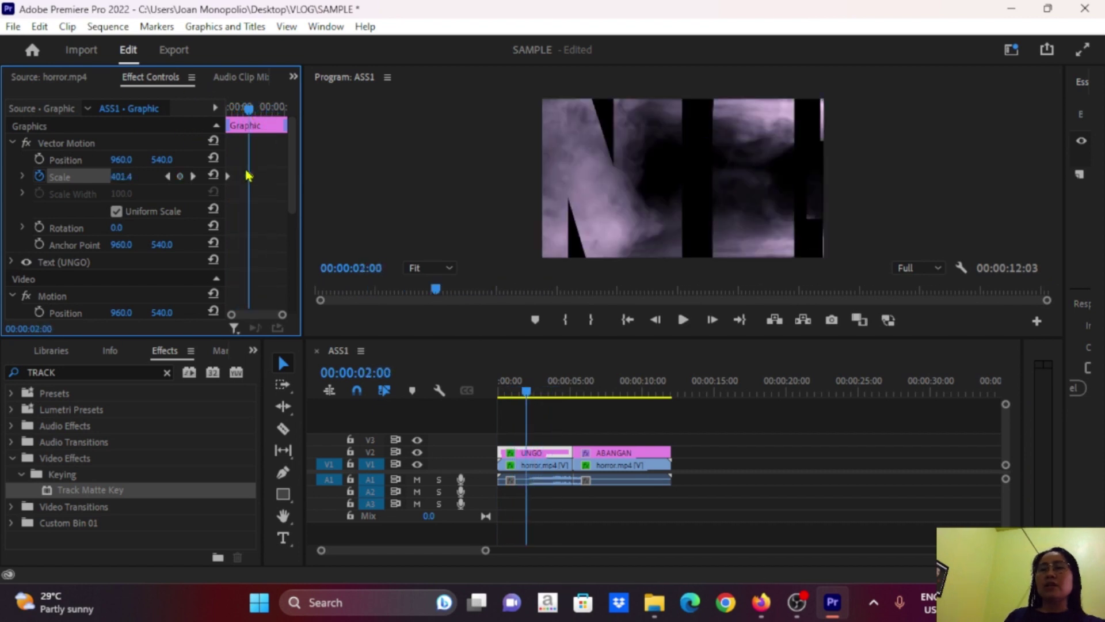
pyautogui.rightClick(250, 177)
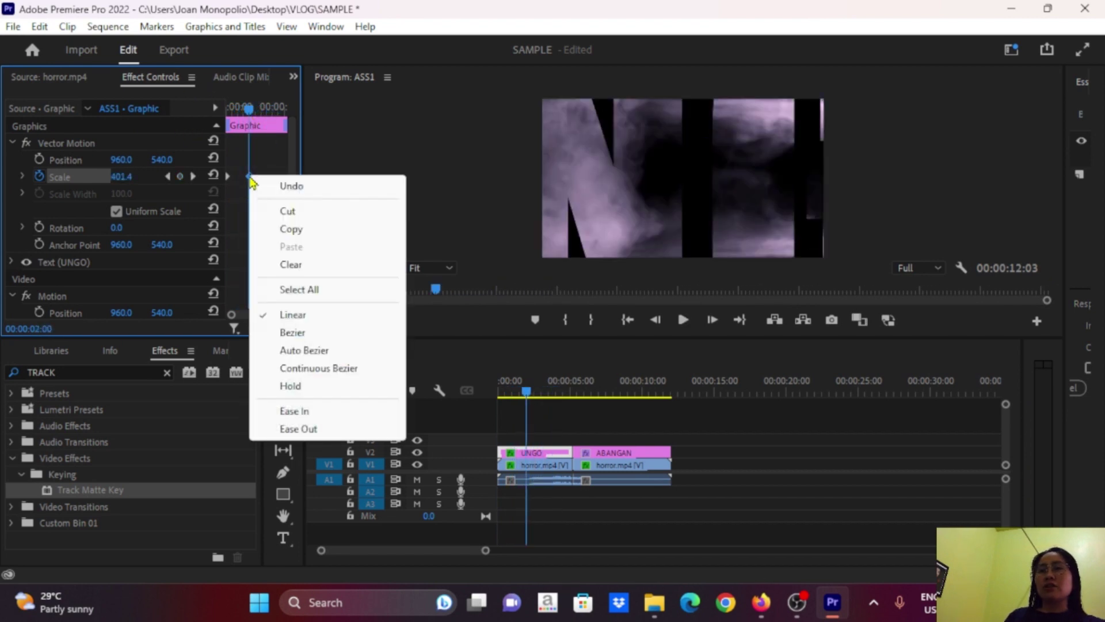
pyautogui.click(300, 412)
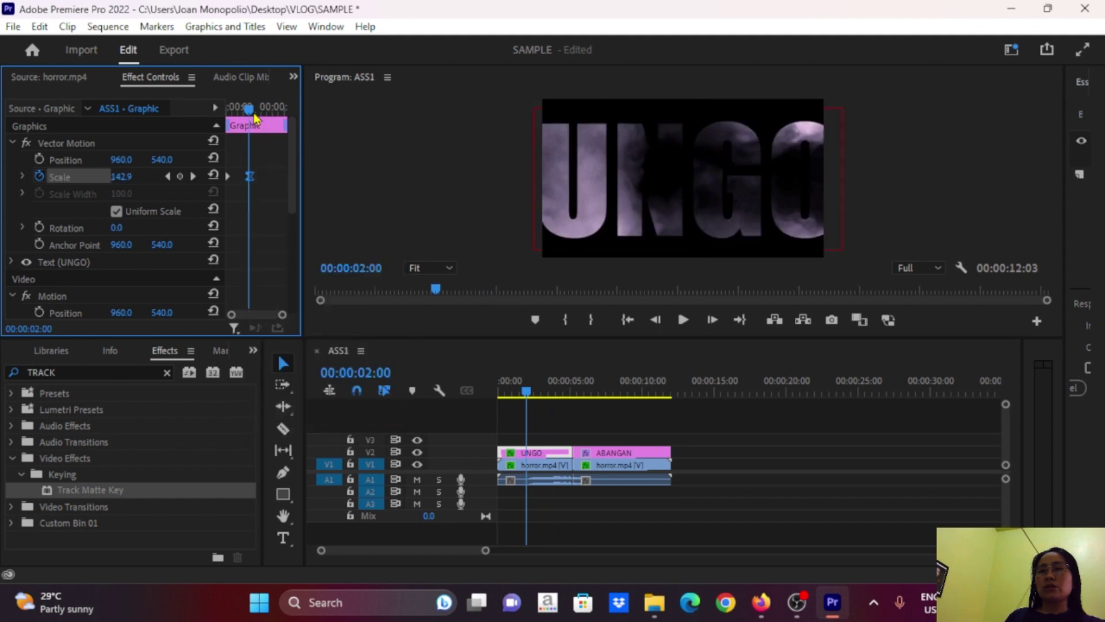
pyautogui.moveTo(253, 115); pyautogui.dragTo(232, 109)
pyautogui.press('space')
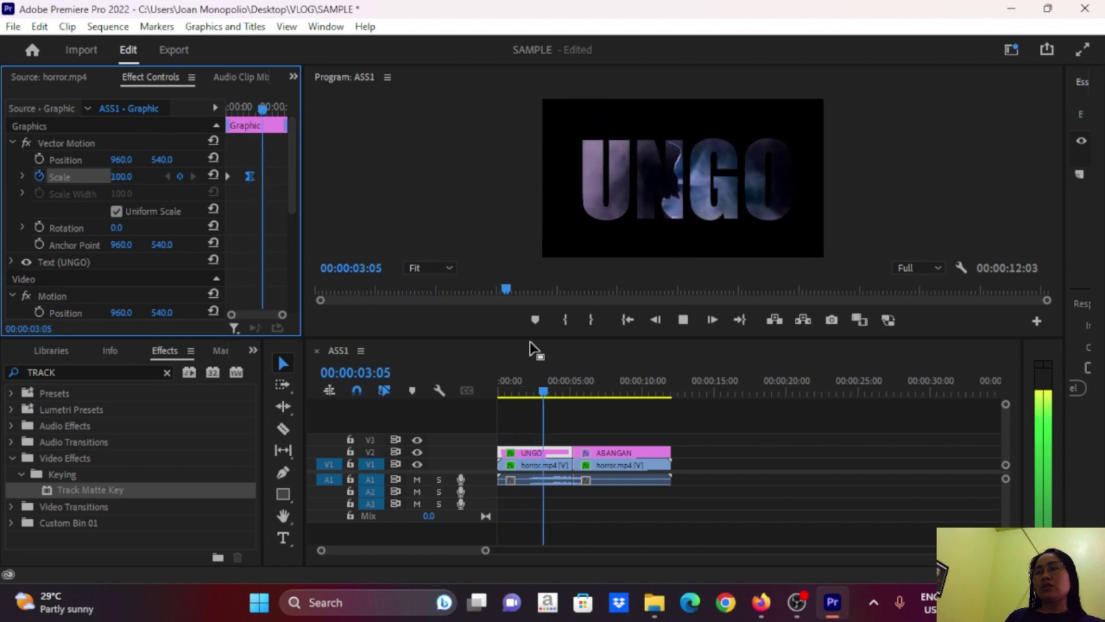
# - Add a Scale keyframe of 90 at 00:00:05:00 and replay the sequence
pyautogui.click(286, 125)
pyautogui.write('90')
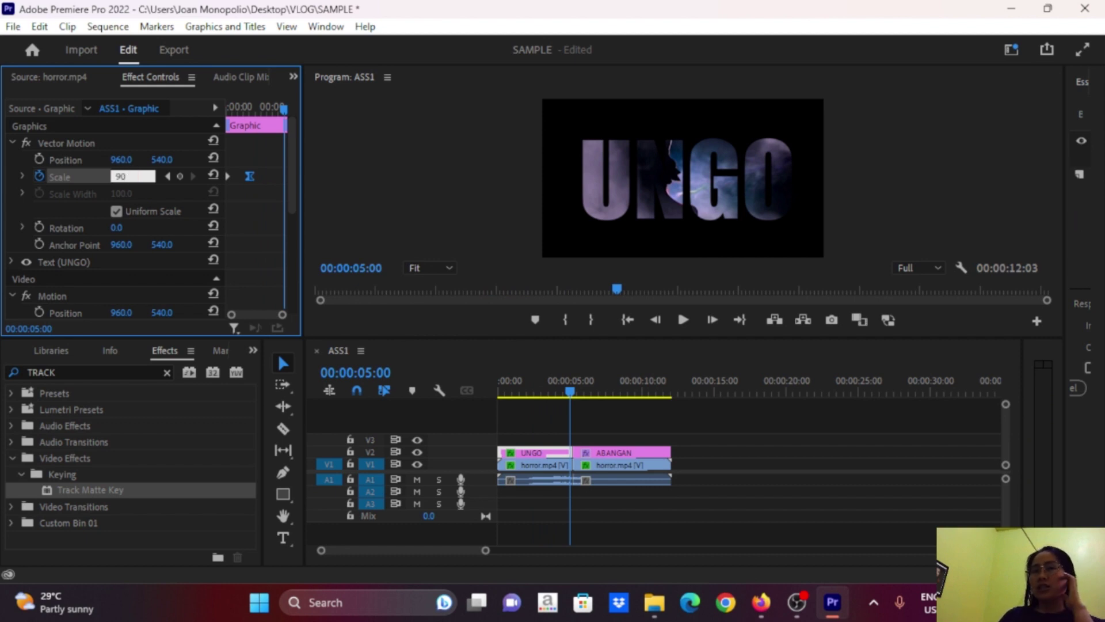
pyautogui.press('Return')
pyautogui.press('Home')
pyautogui.press('space')
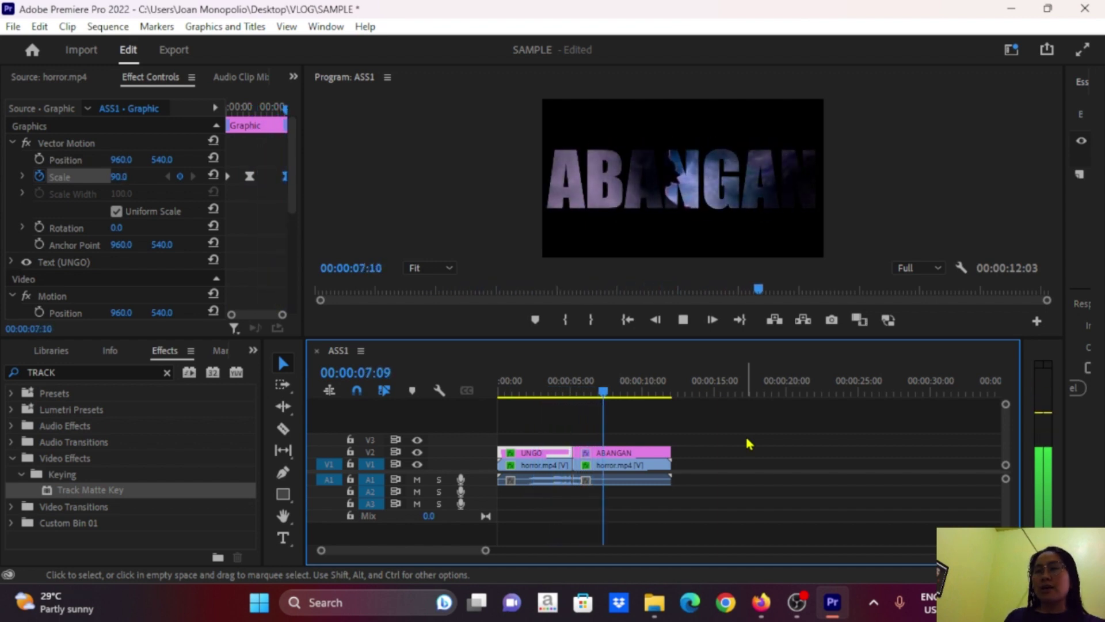
pyautogui.click(611, 395)
pyautogui.moveTo(611, 394); pyautogui.dragTo(574, 398)
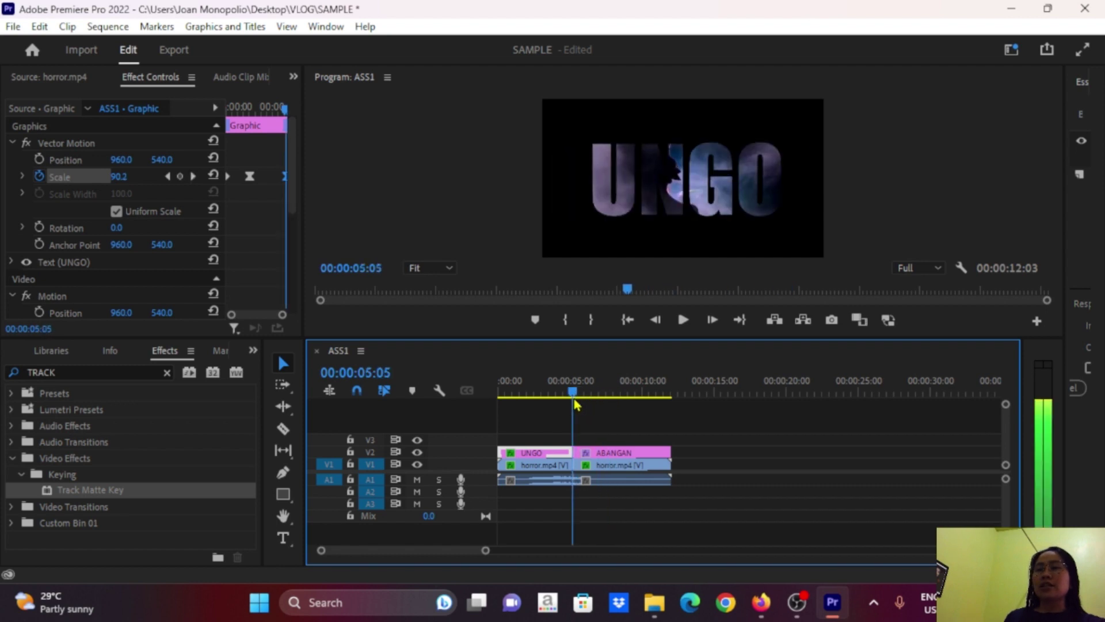
# - Enable the ABANGAN clip's Scale stopwatch and set a small starting Scale value
pyautogui.click(623, 455)
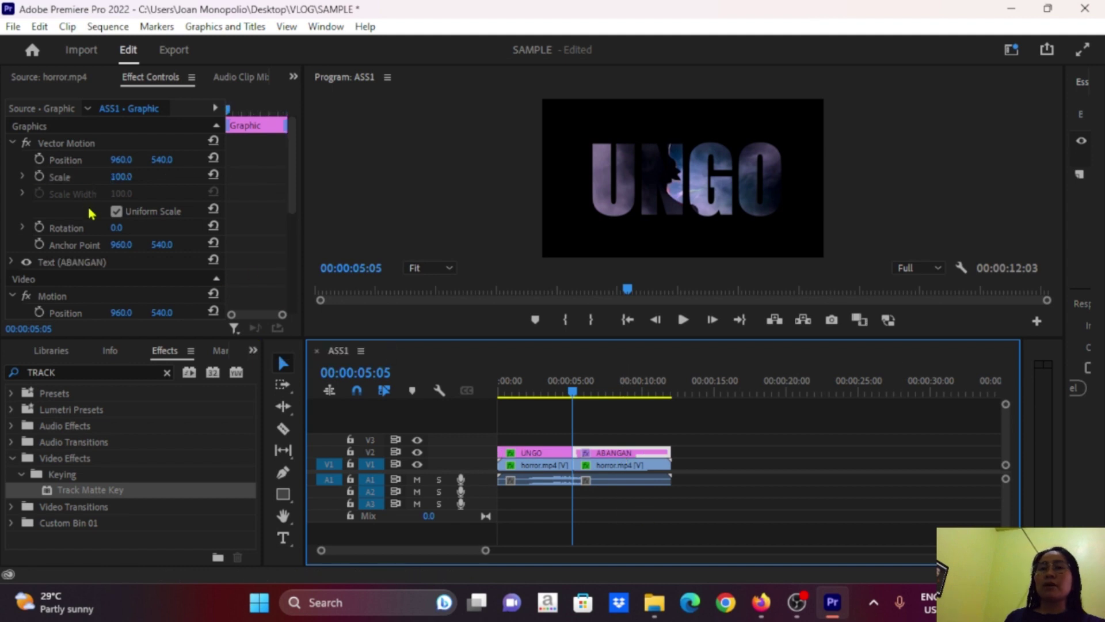
pyautogui.scroll(-3, 145, 192)
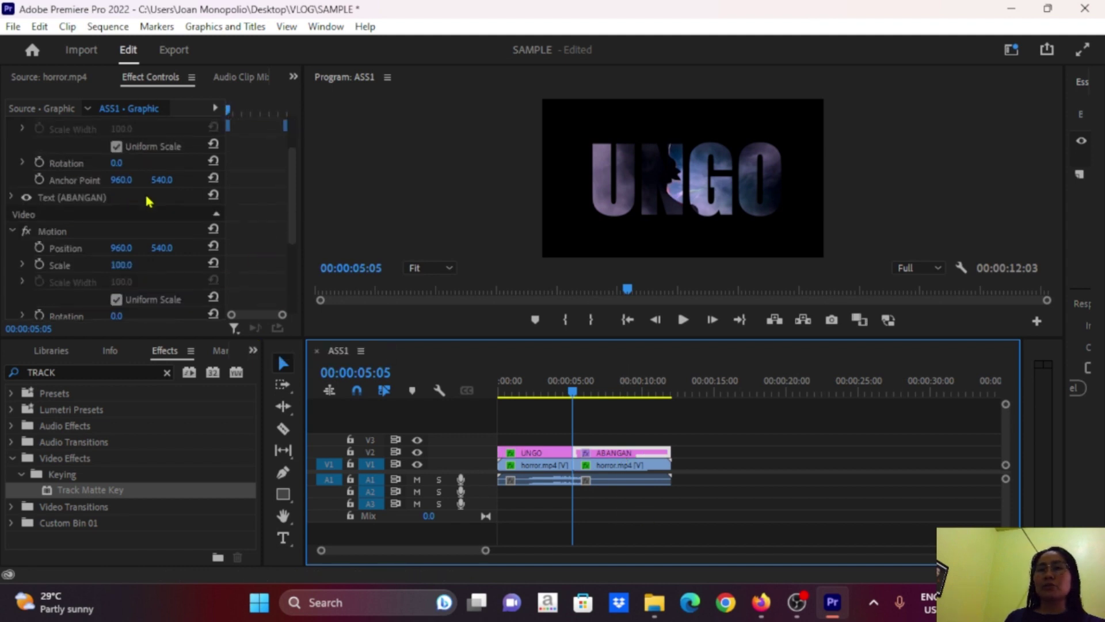
pyautogui.scroll(3, 145, 192)
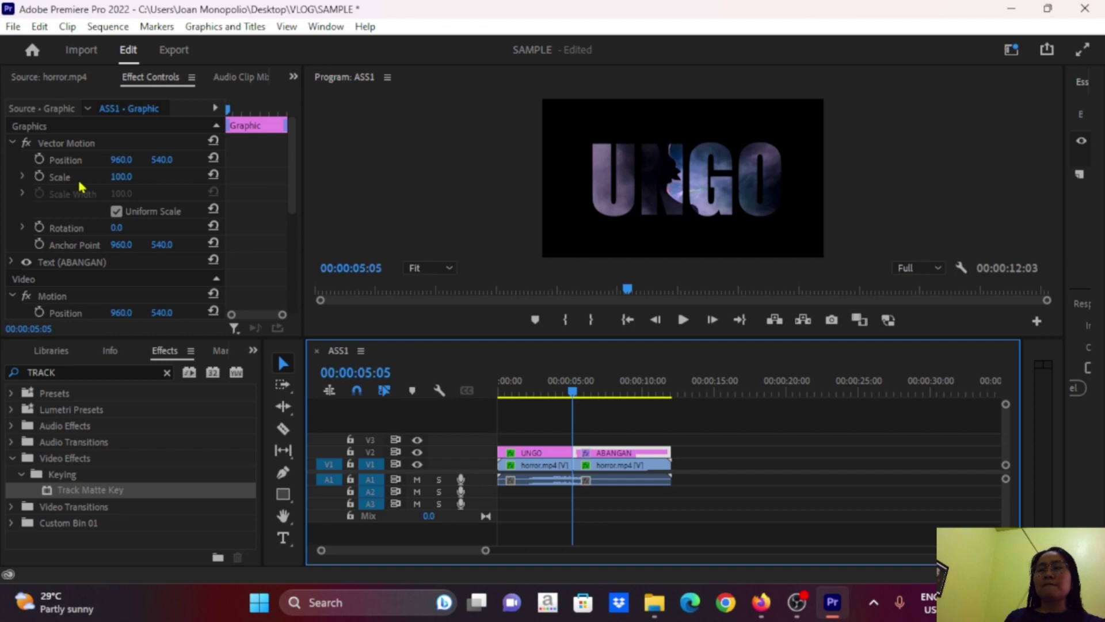
pyautogui.click(254, 110)
pyautogui.click(40, 176)
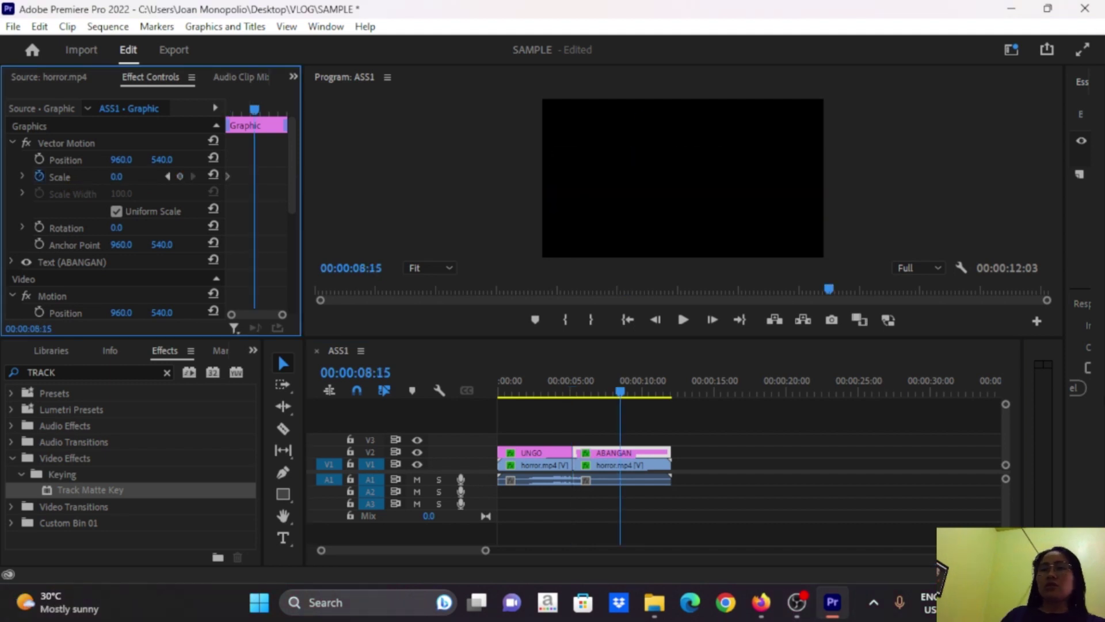
pyautogui.click(121, 177)
pyautogui.write('50')
pyautogui.press('Return')
pyautogui.press('End')
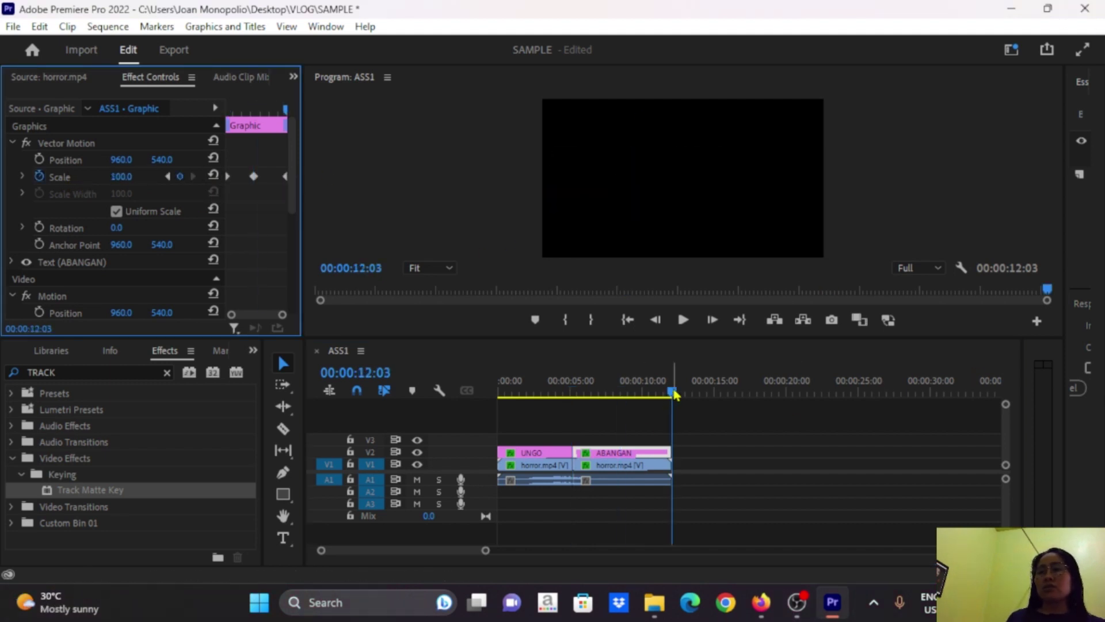
# - Preview ABANGAN growing to full 100 scale near the end of its clip
pyautogui.click(917, 464)
pyautogui.press('space')
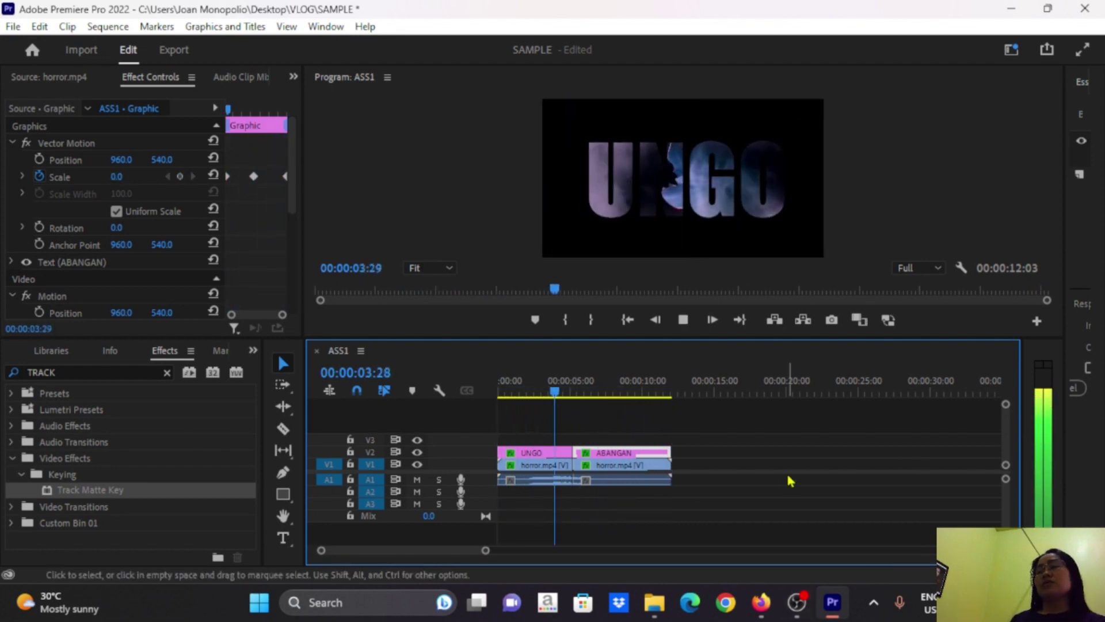
pyautogui.press('space')
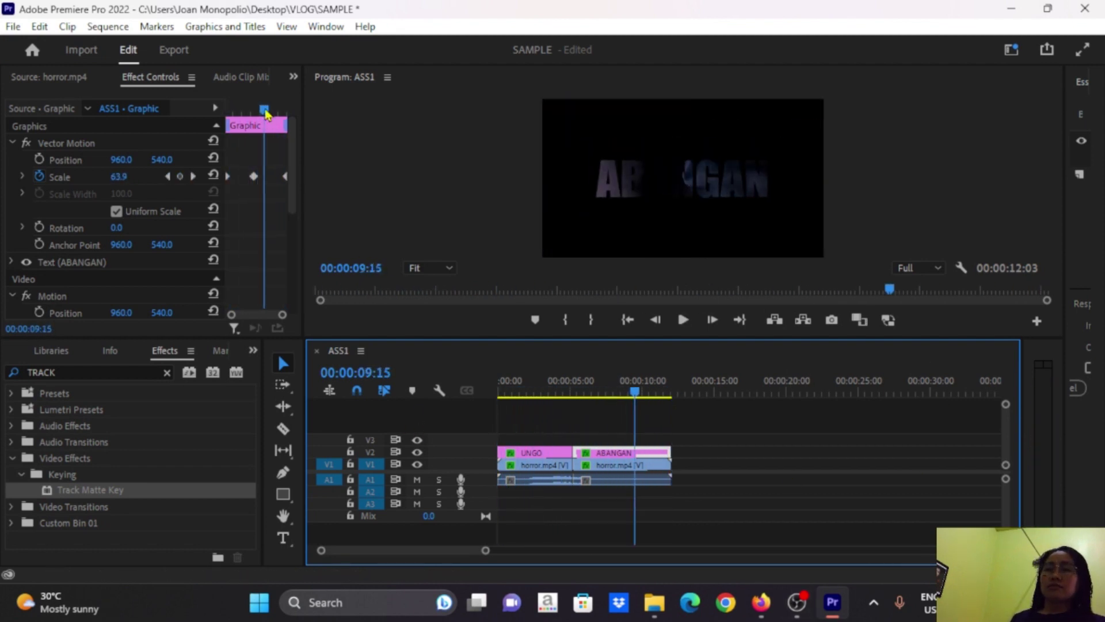
pyautogui.moveTo(264, 110); pyautogui.dragTo(256, 111)
pyautogui.press('space')
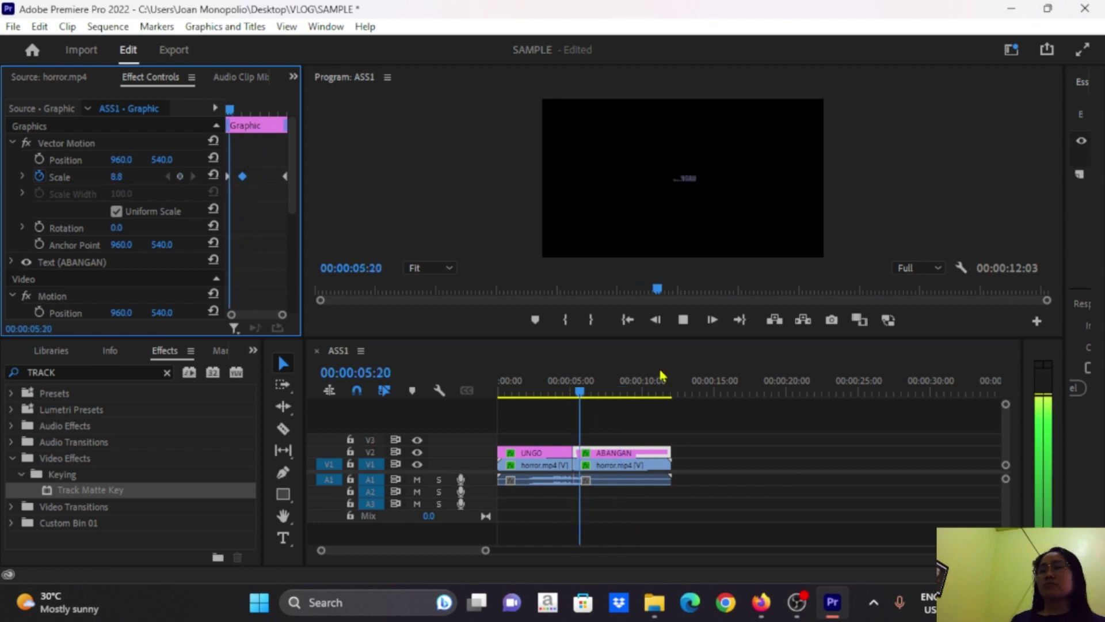
pyautogui.click(278, 177)
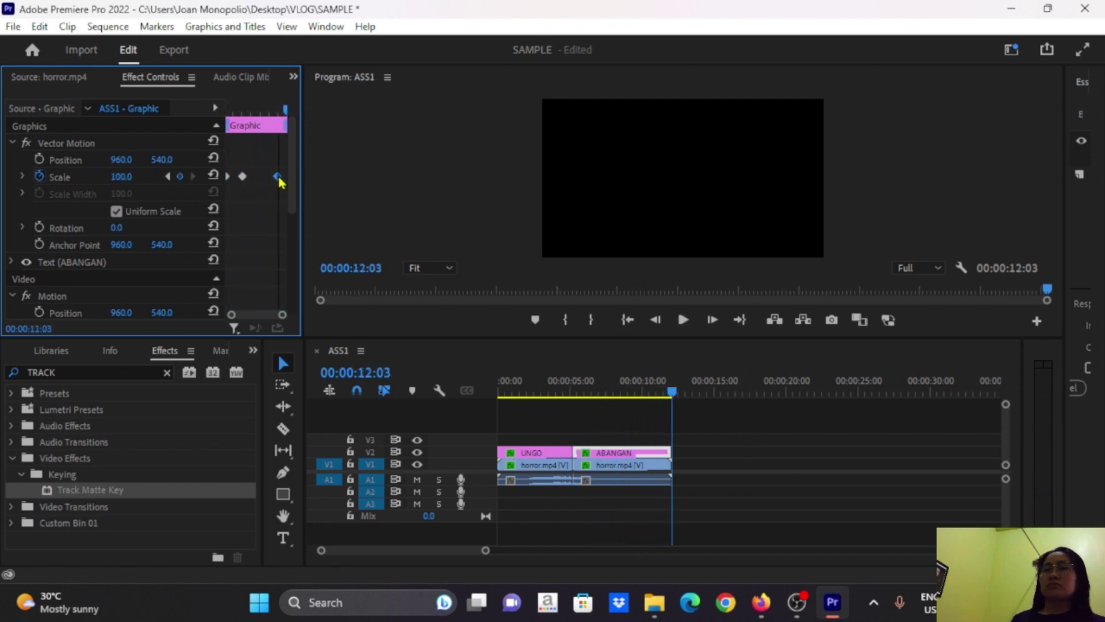
pyautogui.click(674, 395)
pyautogui.press('space')
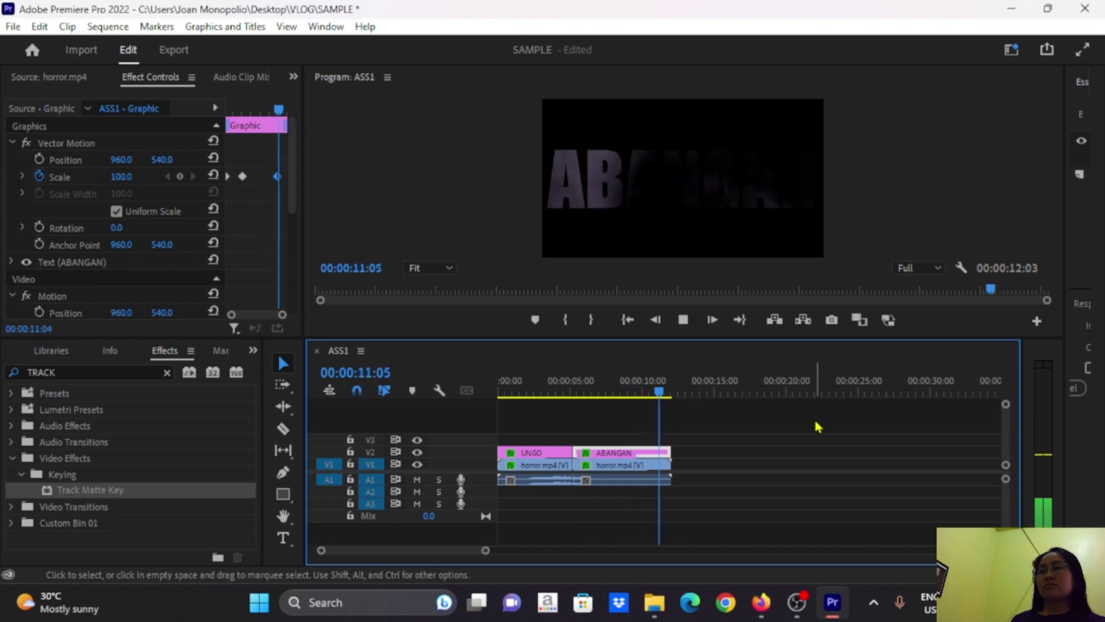
pyautogui.click(771, 413)
pyautogui.press('space')
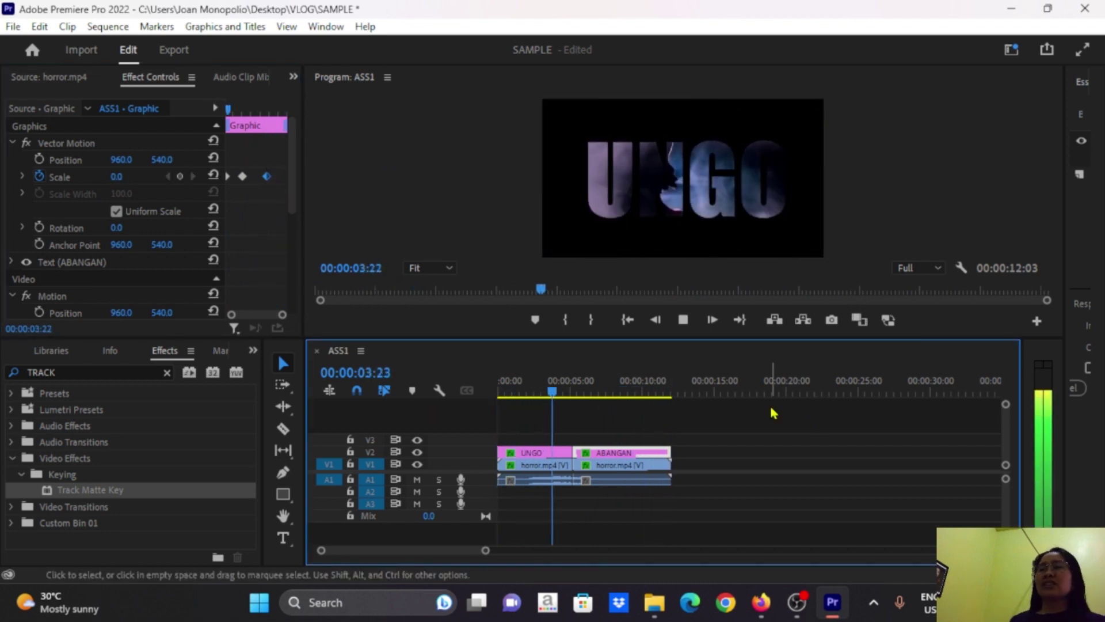
pyautogui.click(632, 395)
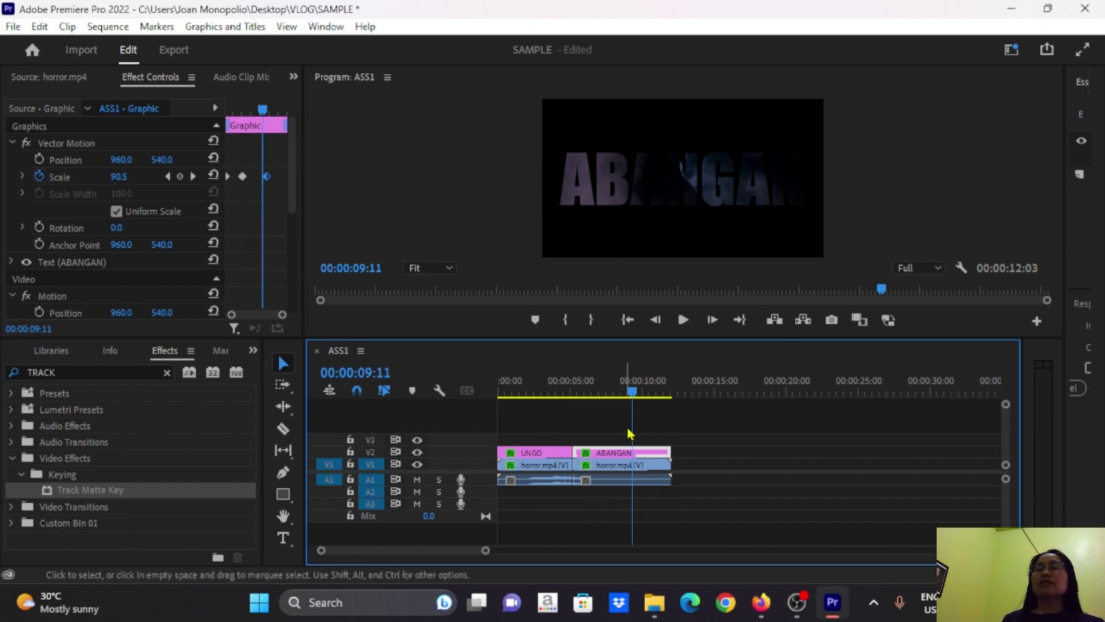
# - Create a deep blue 1920 x 1080 color matte named BLUE in the Project panel
pyautogui.click(167, 372)
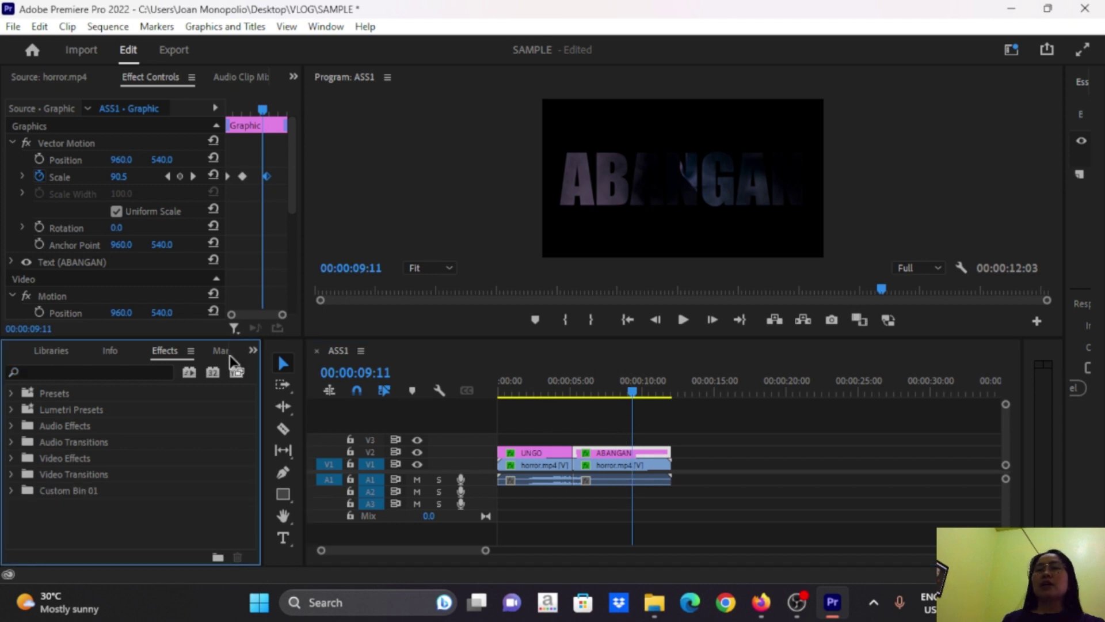
pyautogui.click(253, 351)
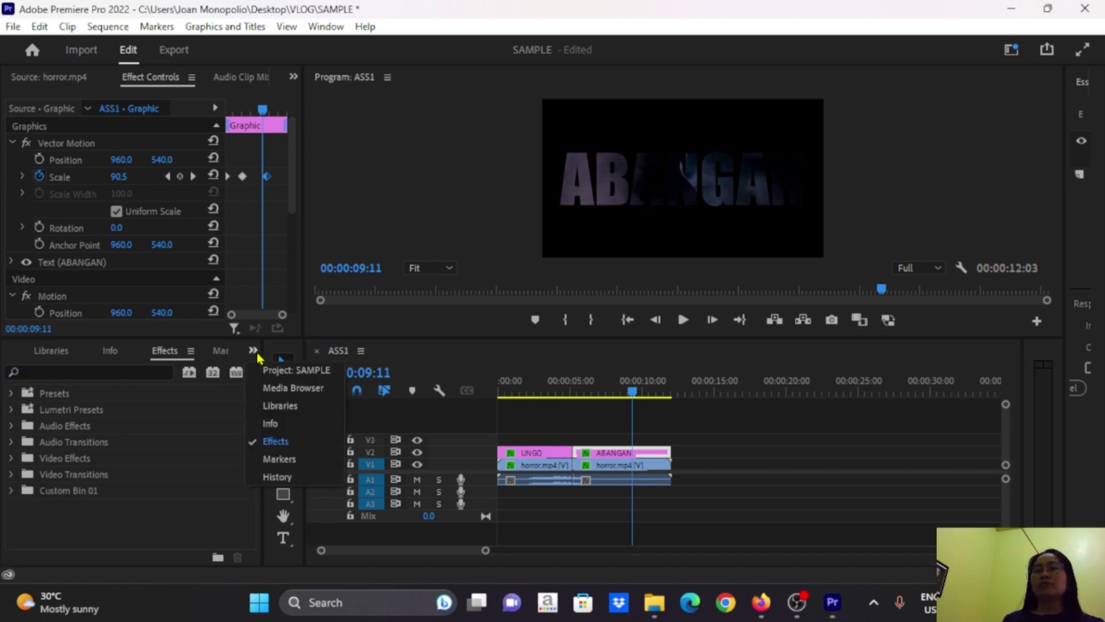
pyautogui.click(297, 370)
pyautogui.rightClick(153, 495)
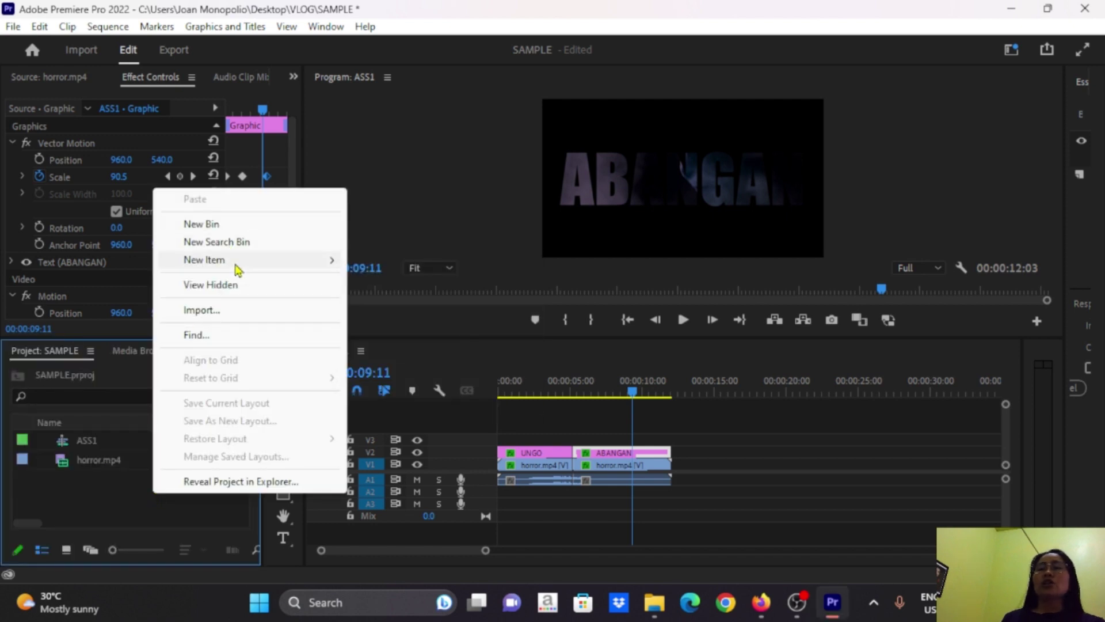
pyautogui.click(409, 368)
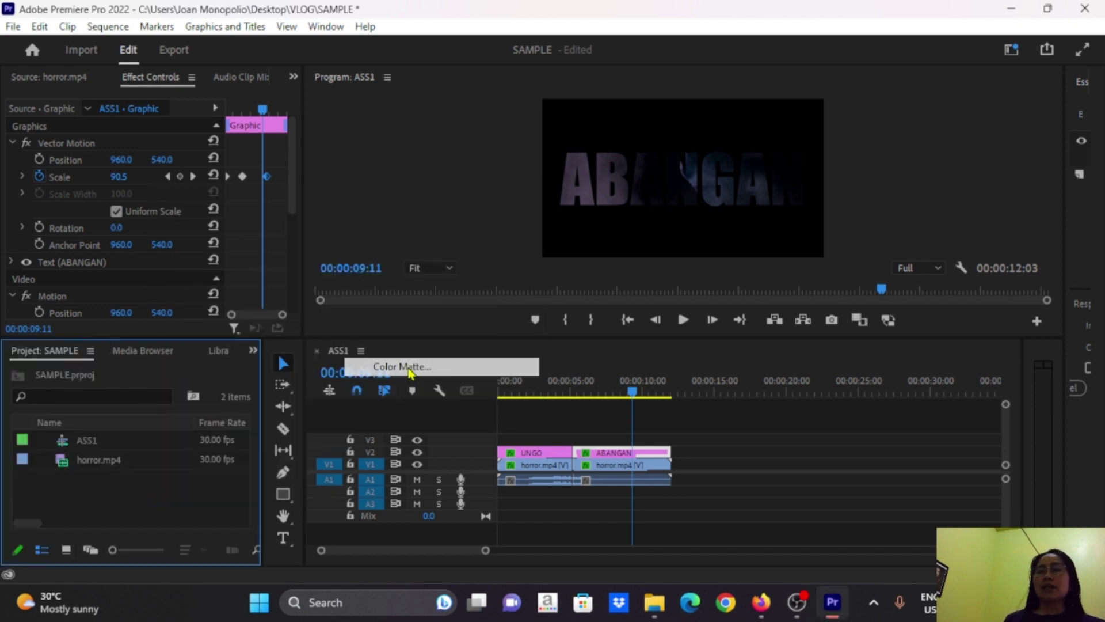
pyautogui.click(579, 357)
pyautogui.moveTo(591, 311); pyautogui.dragTo(584, 321)
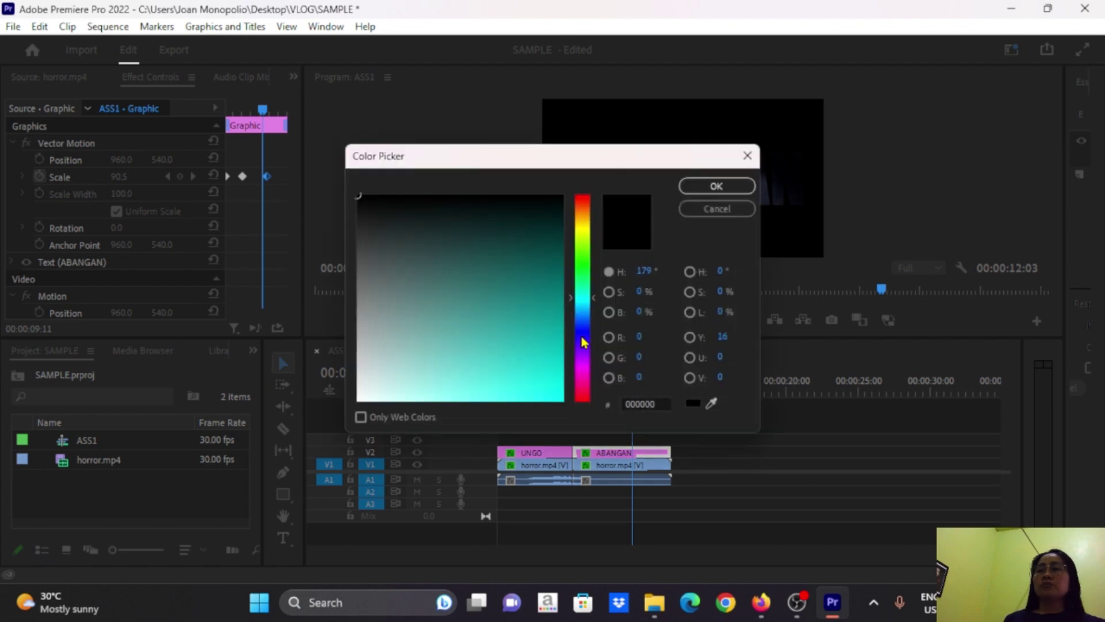
pyautogui.click(547, 321)
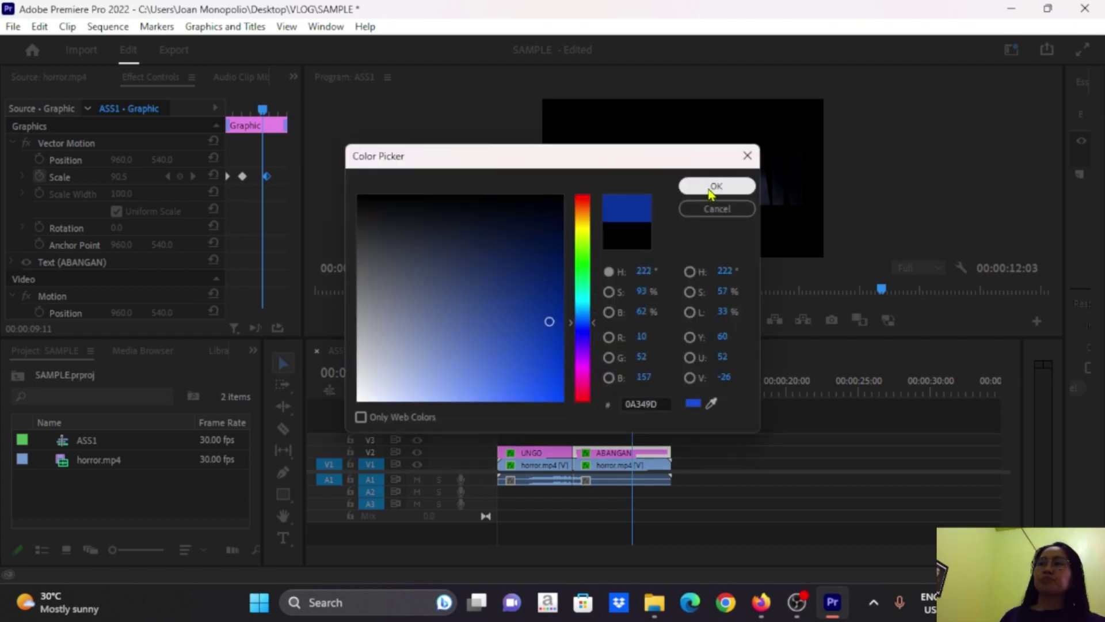
pyautogui.click(716, 185)
pyautogui.write('BLUE')
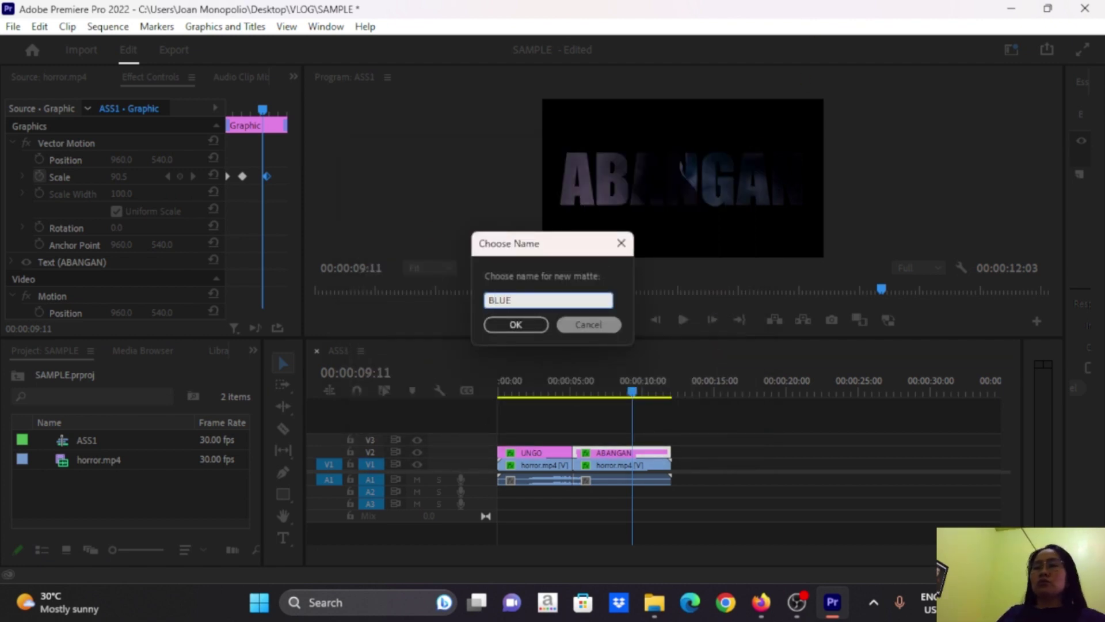
pyautogui.press('Return')
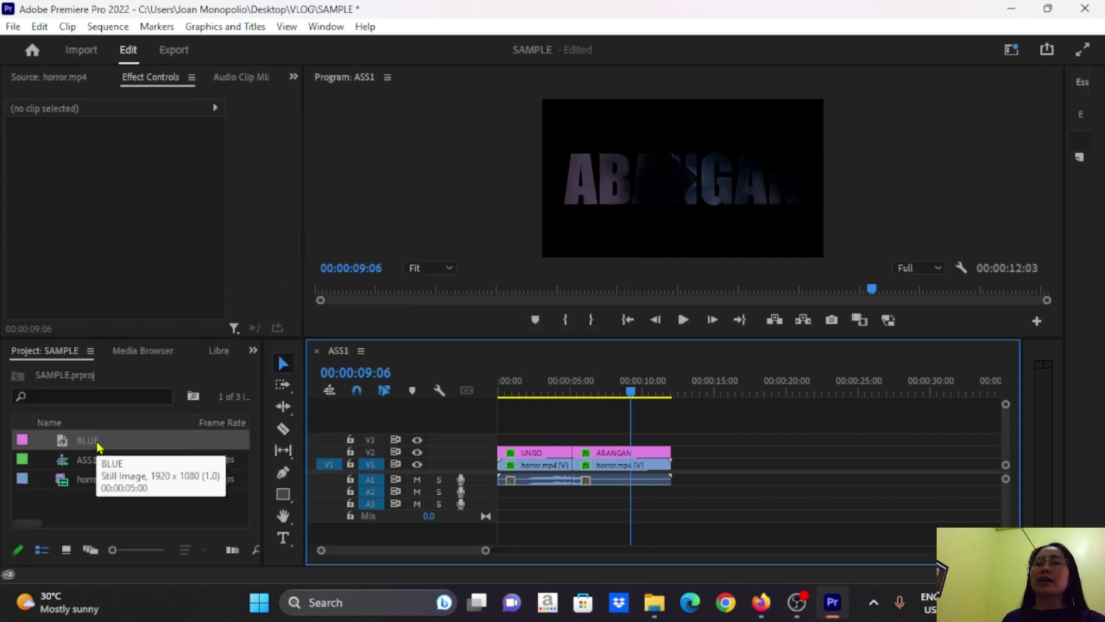
# - Place BLUE on V1 after the ABANGAN section, trim its end, and preview at 00:00:10:03
pyautogui.click(110, 449)
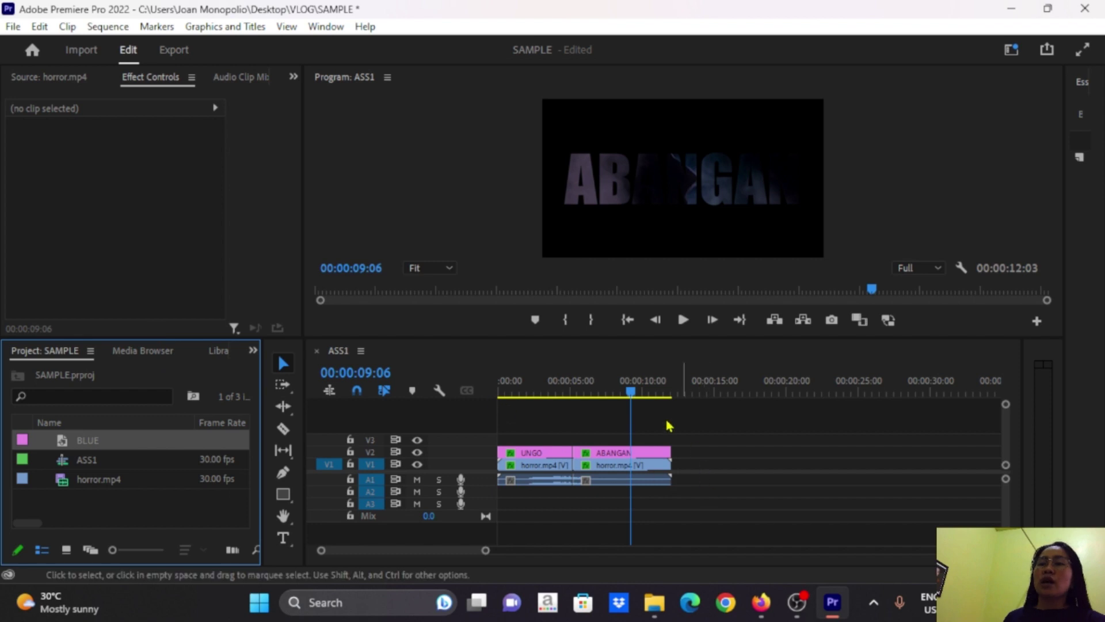
pyautogui.click(621, 395)
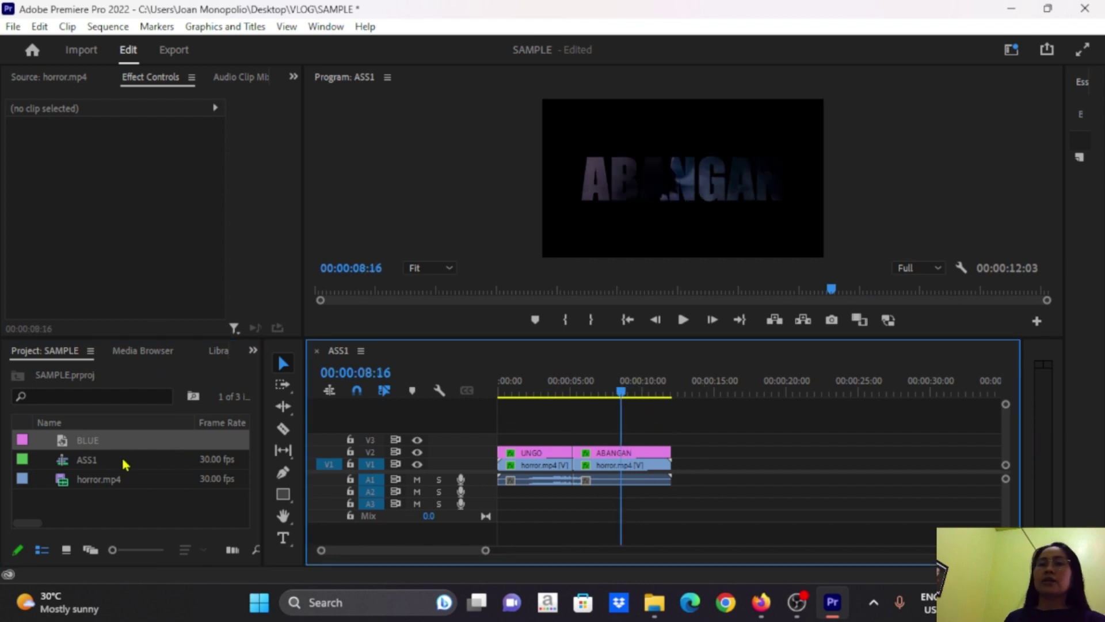
pyautogui.moveTo(103, 449); pyautogui.dragTo(627, 473)
pyautogui.moveTo(576, 394); pyautogui.dragTo(498, 397)
pyautogui.press('space')
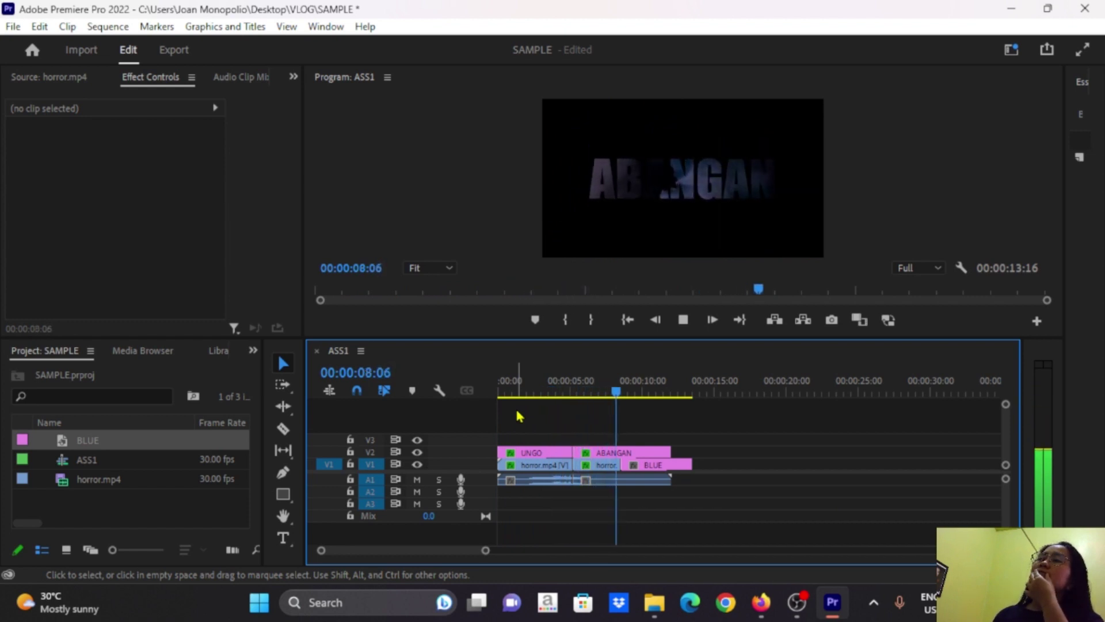
pyautogui.press('q')
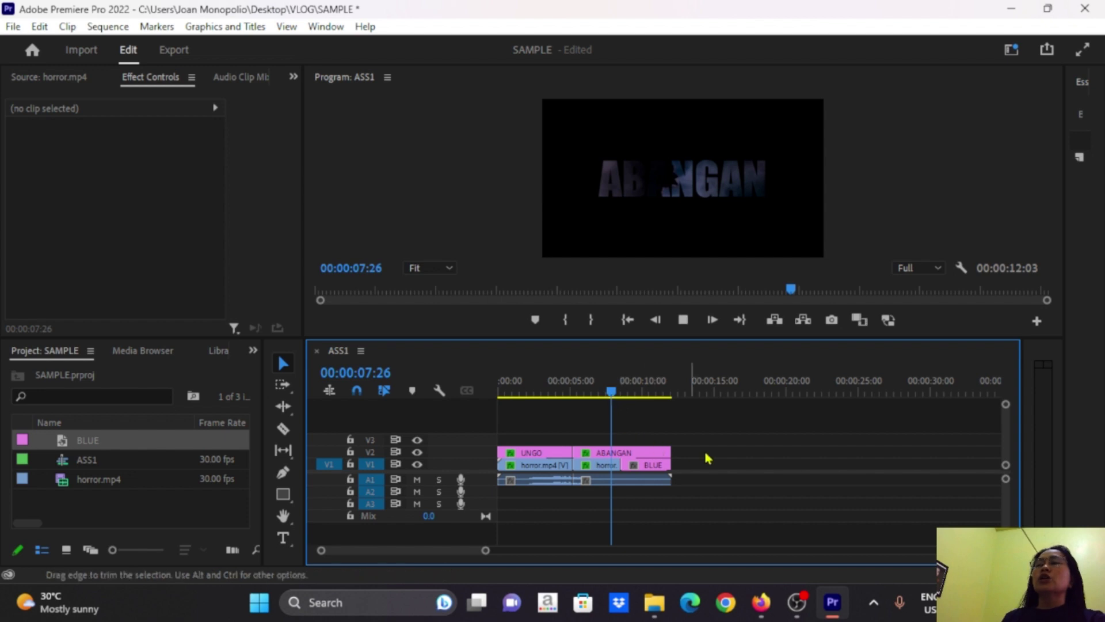
pyautogui.press('space')
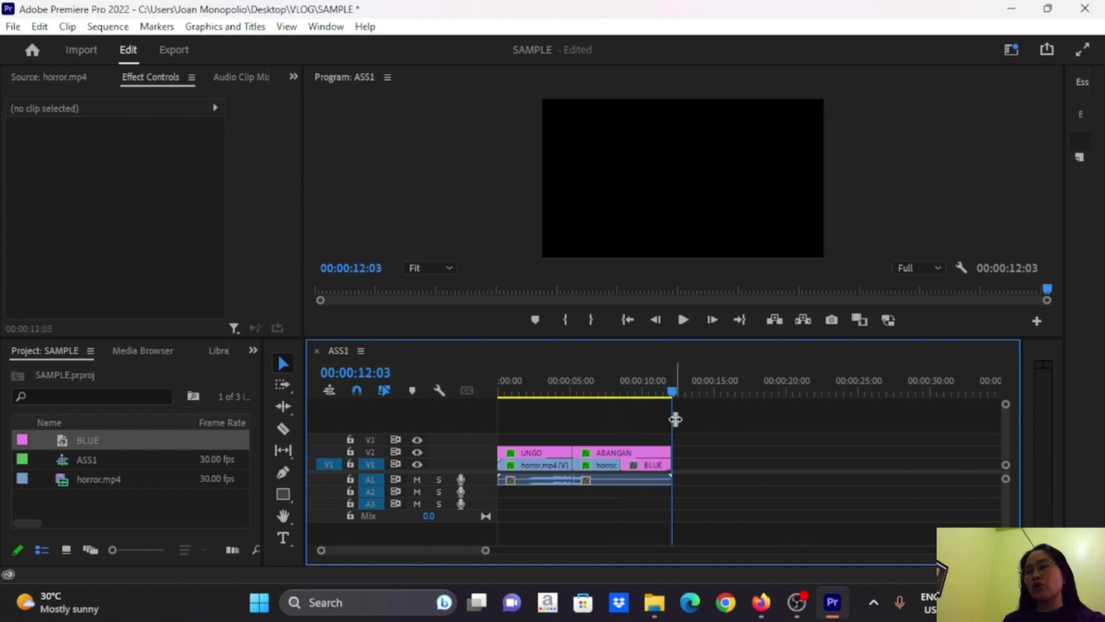
pyautogui.moveTo(673, 401); pyautogui.dragTo(644, 397)
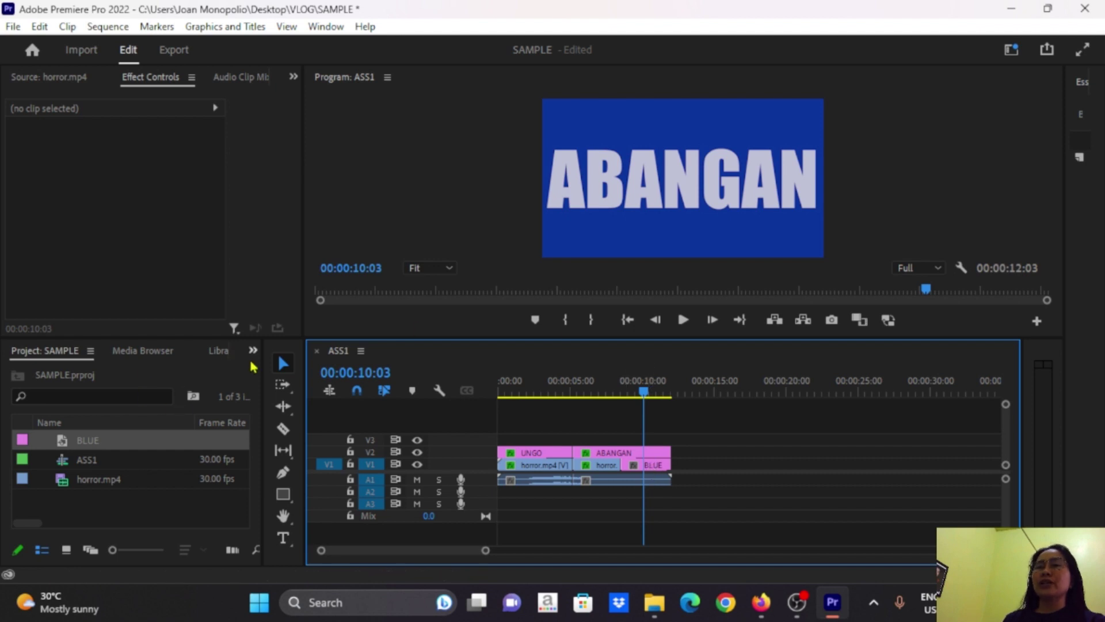
# - Apply Track Matte Key to the BLUE clip with Matte set to Video 2
pyautogui.click(253, 350)
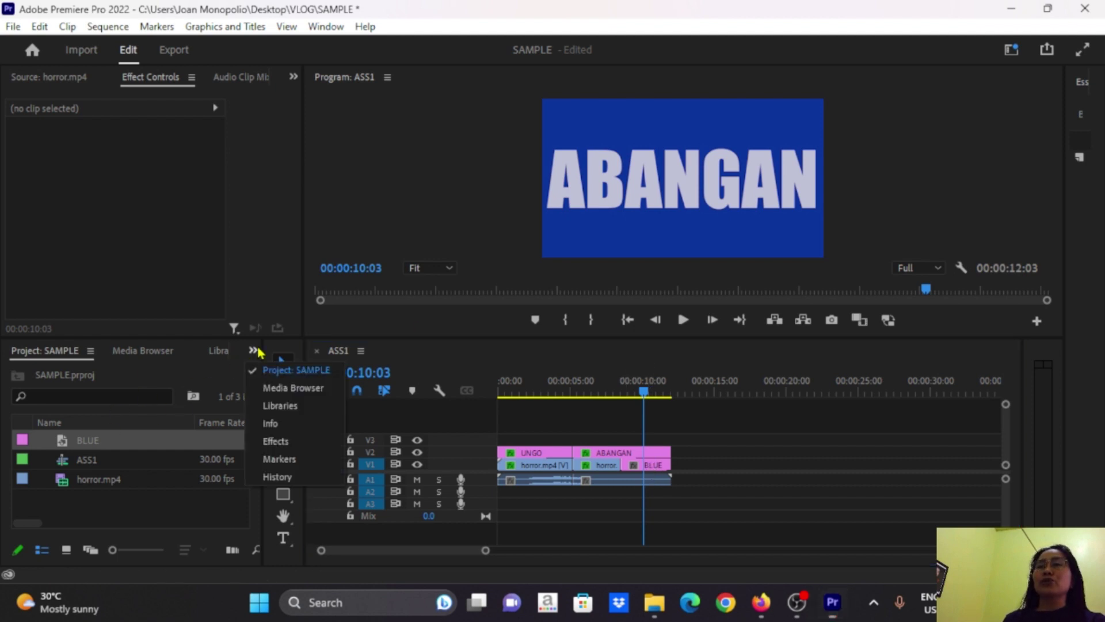
pyautogui.click(276, 442)
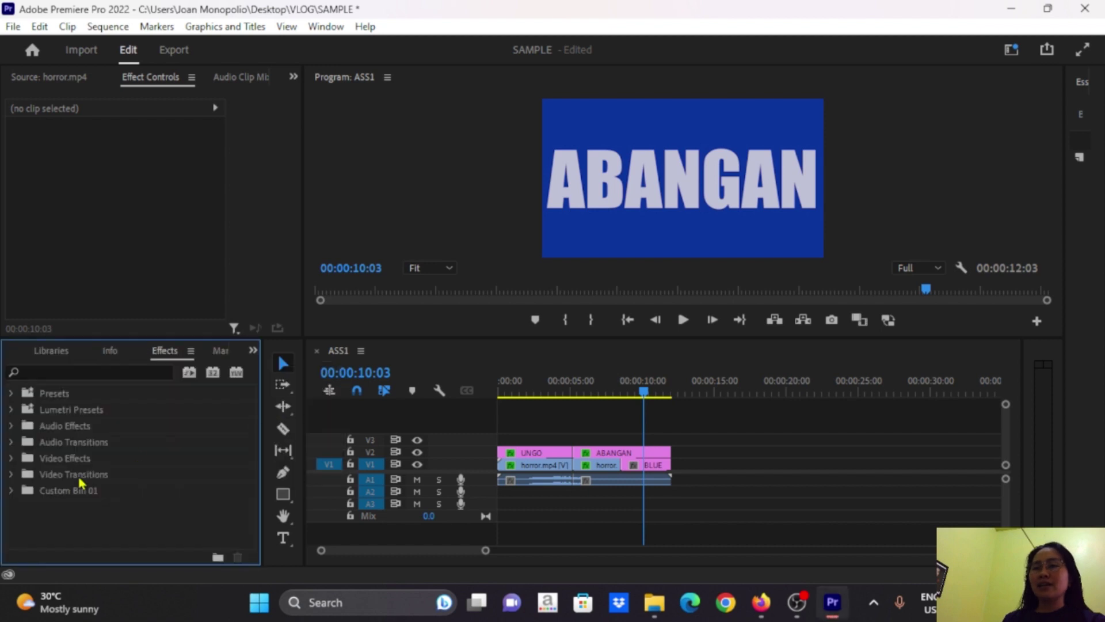
pyautogui.click(55, 371)
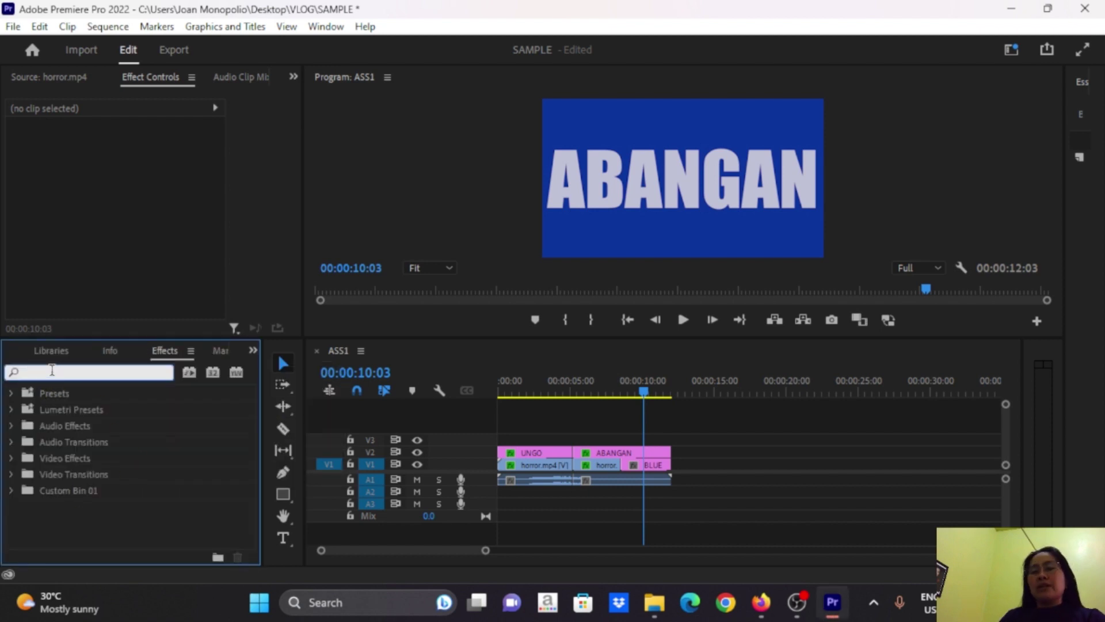
pyautogui.write('TRAC')
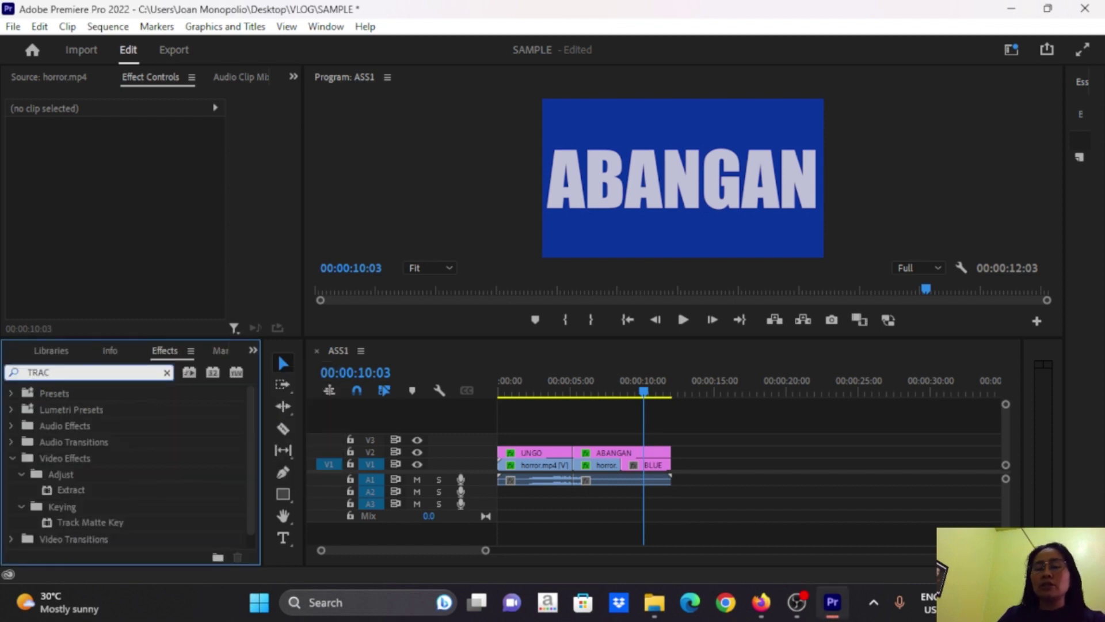
pyautogui.write('K')
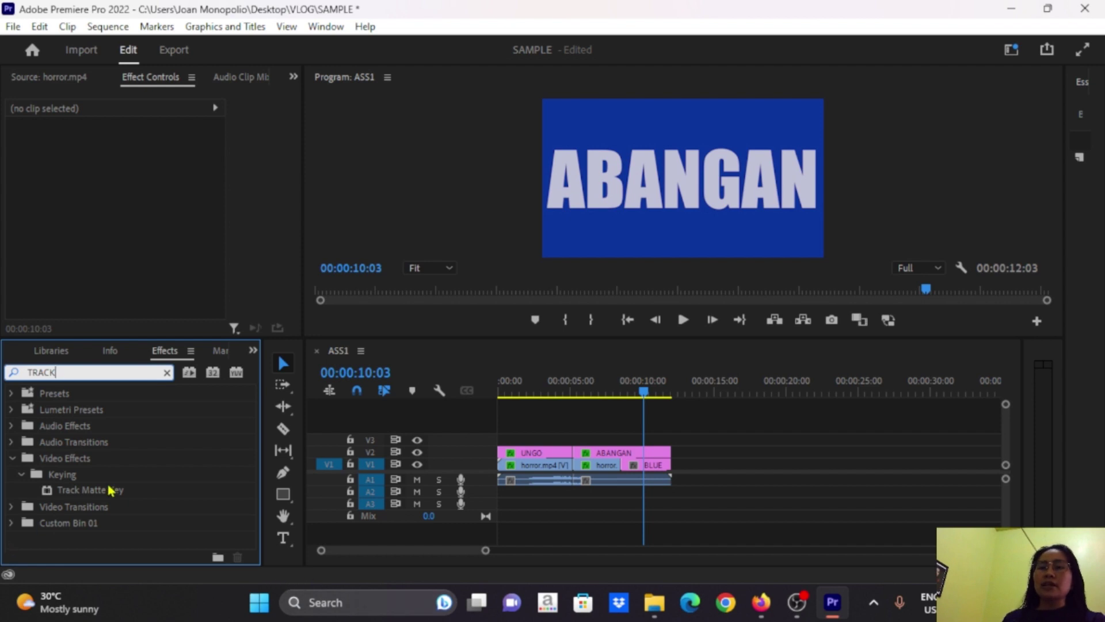
pyautogui.moveTo(92, 496)
pyautogui.mouseDown()
pyautogui.moveTo(590, 489)
pyautogui.moveTo(654, 471)
pyautogui.mouseUp()
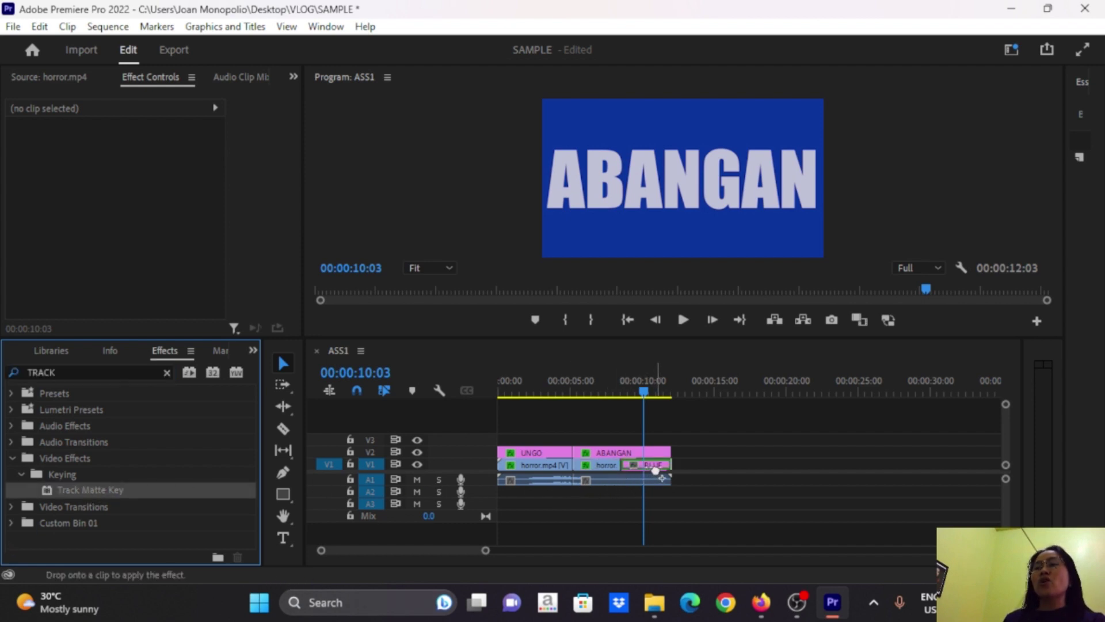
pyautogui.moveTo(656, 471); pyautogui.dragTo(658, 476)
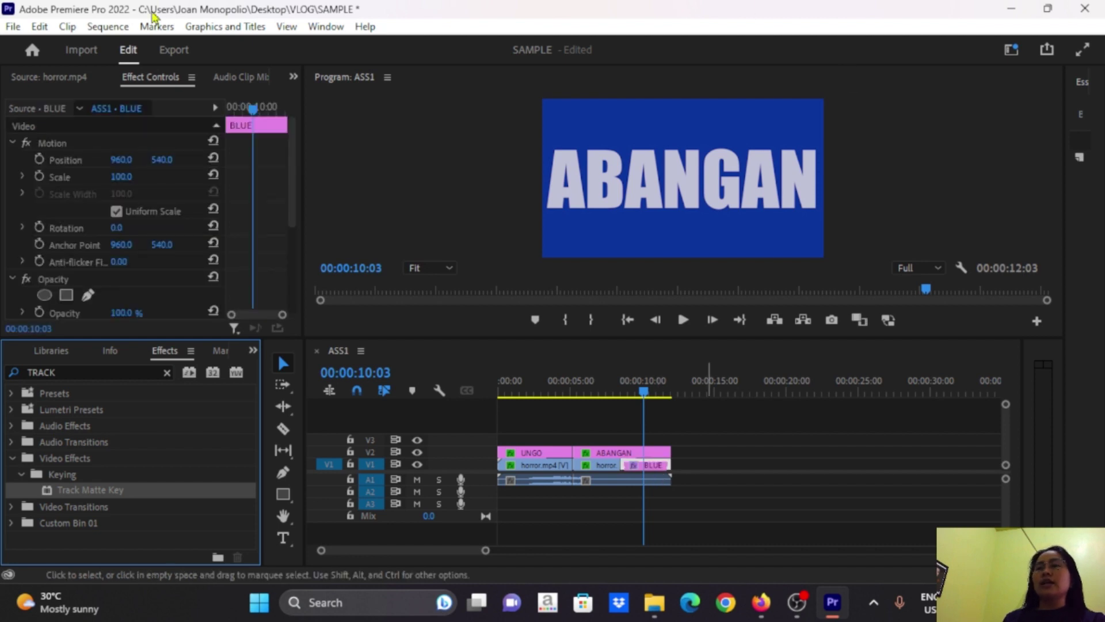
pyautogui.scroll(-3, 144, 216)
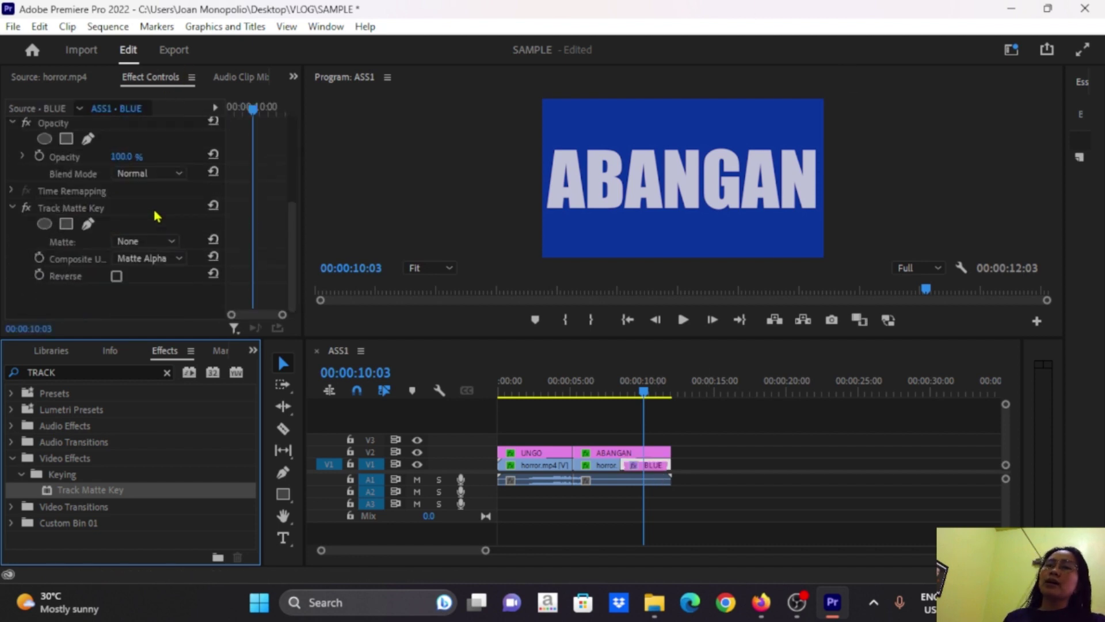
pyautogui.scroll(1, 157, 216)
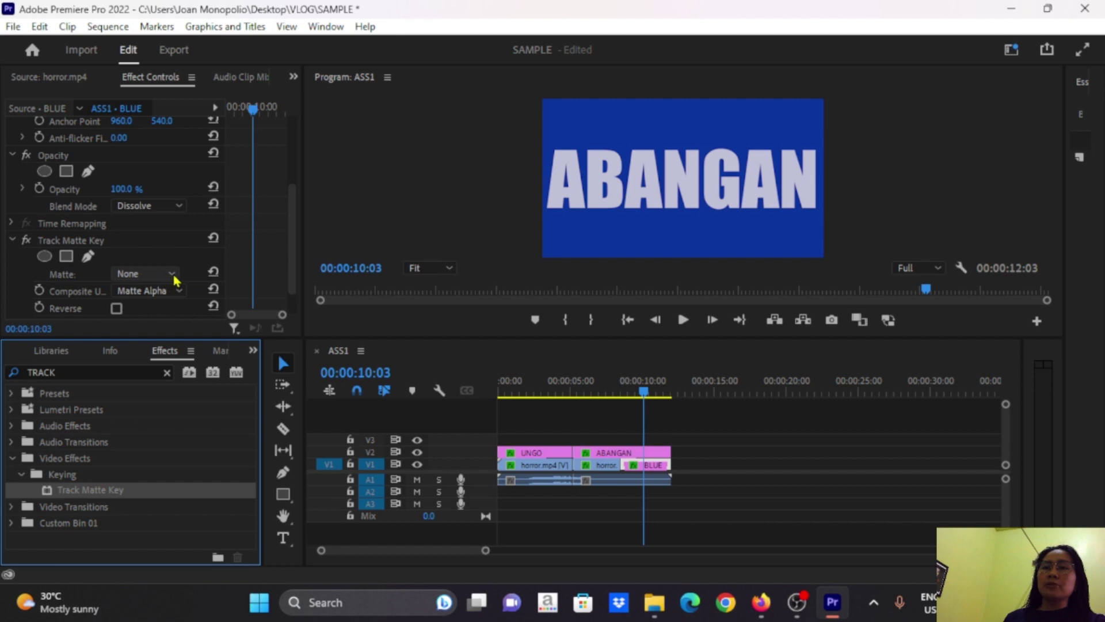
pyautogui.click(172, 274)
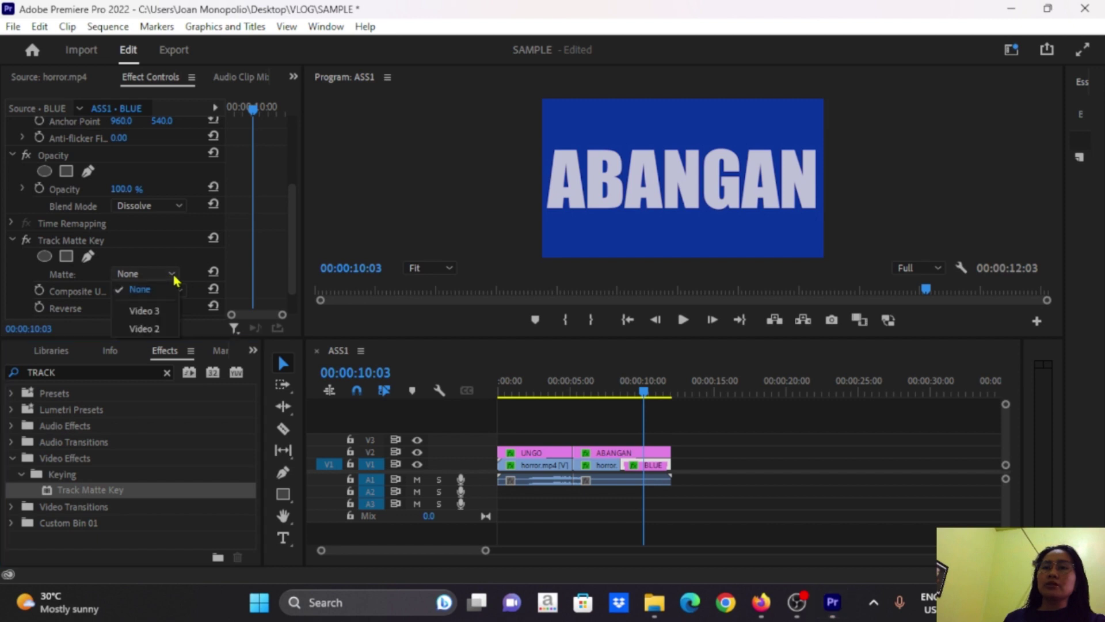
pyautogui.click(155, 331)
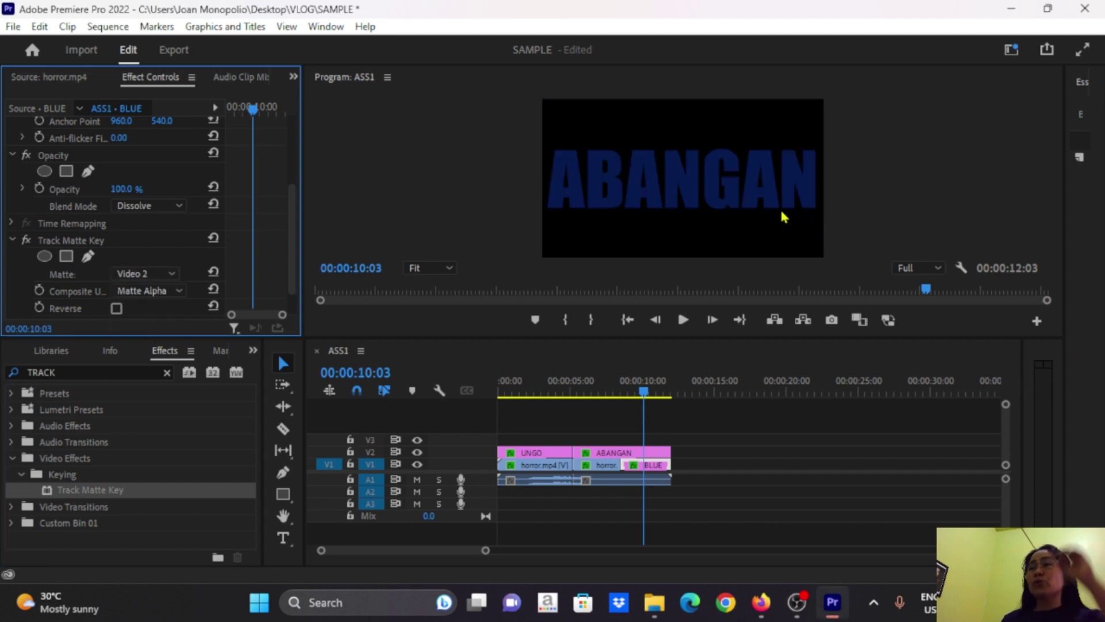
# - Check the blue ABANGAN letters at 00:00:10:27 and load a different workspace layout
pyautogui.click(640, 467)
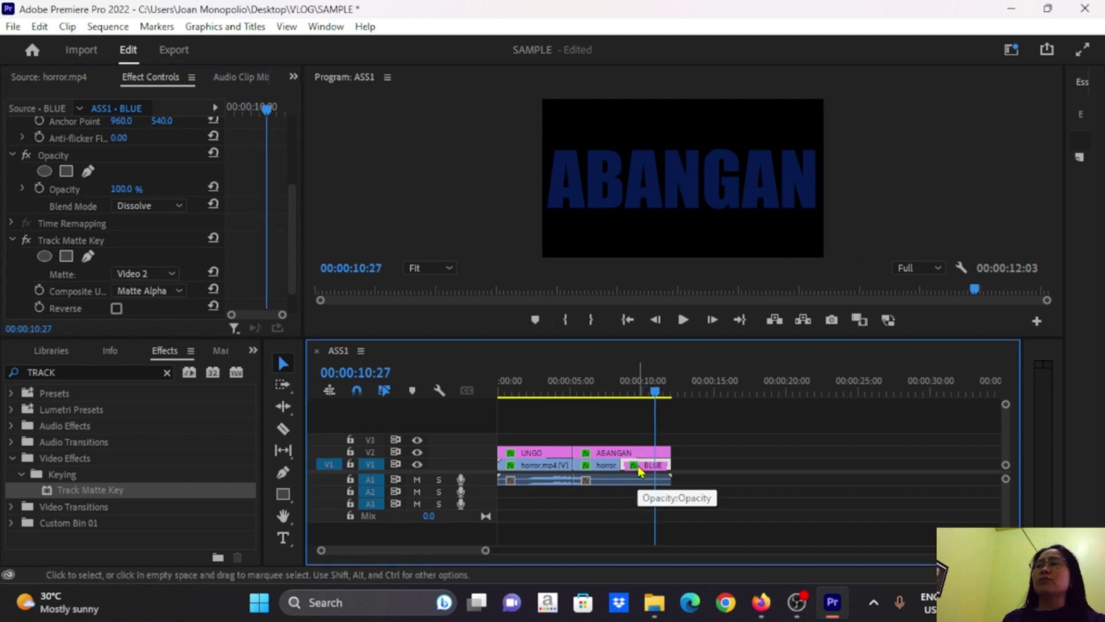
pyautogui.click(1011, 50)
pyautogui.click(930, 283)
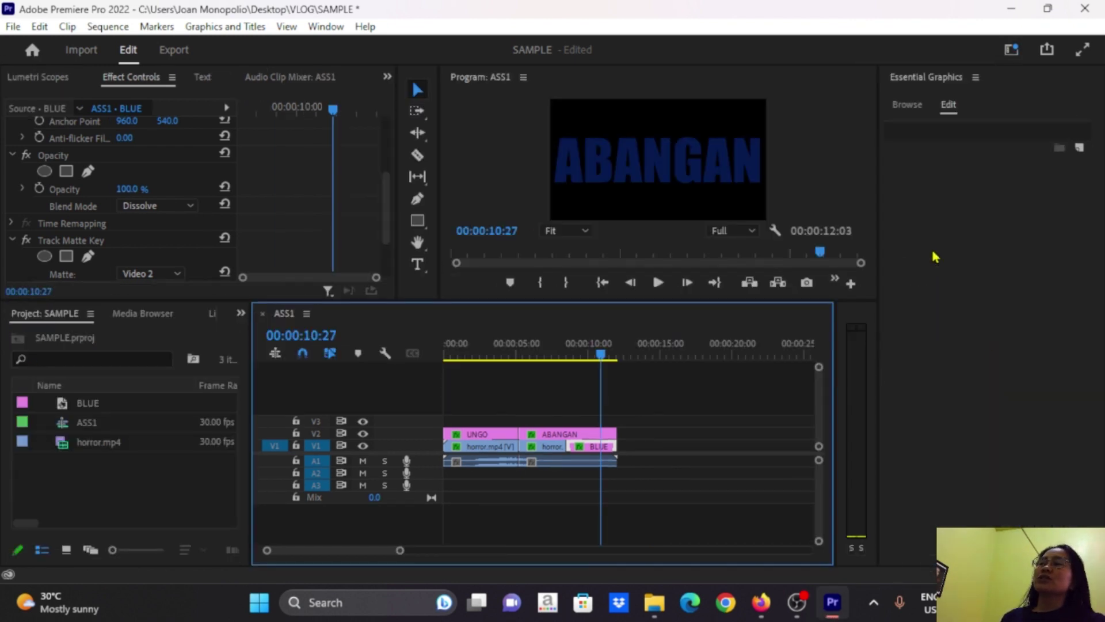
# - Experiment with Lumetri Hue vs Hue and Hue vs Luma curves, then delete the BLUE matte
pyautogui.click(975, 78)
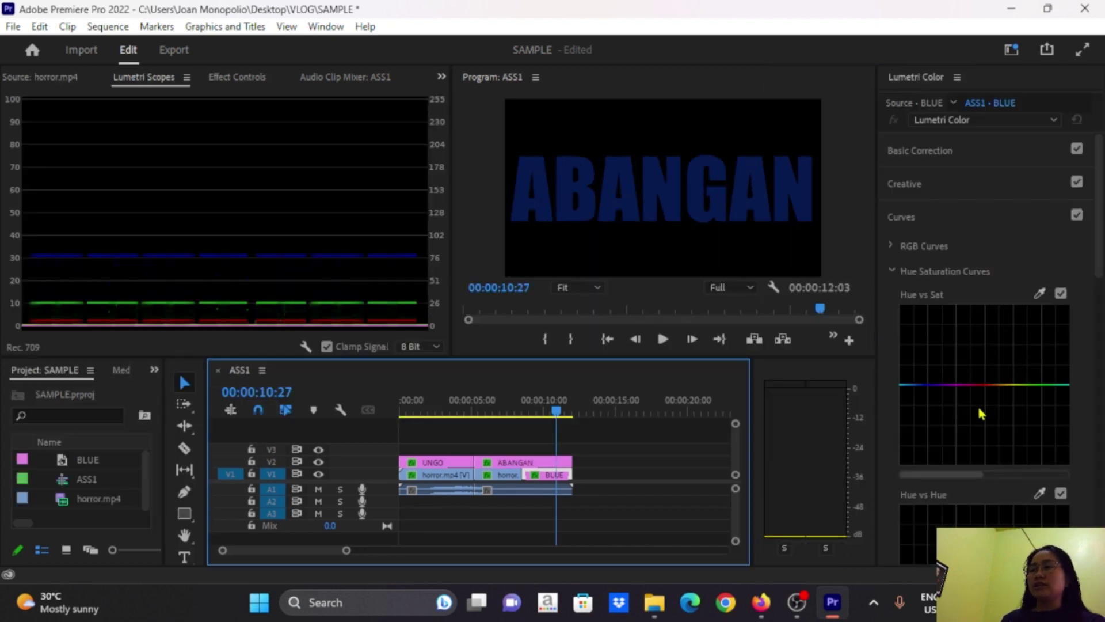
pyautogui.scroll(-5, 987, 411)
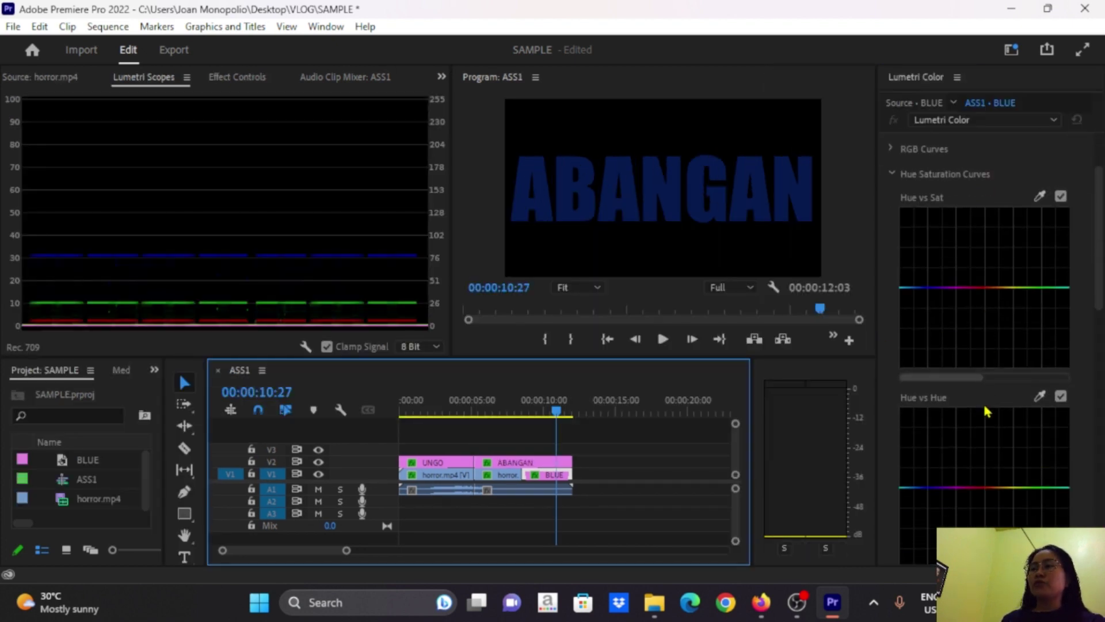
pyautogui.scroll(-1, 989, 421)
pyautogui.moveTo(989, 455)
pyautogui.mouseDown()
pyautogui.moveTo(1000, 382)
pyautogui.moveTo(1058, 437)
pyautogui.mouseUp()
pyautogui.scroll(-2, 1019, 455)
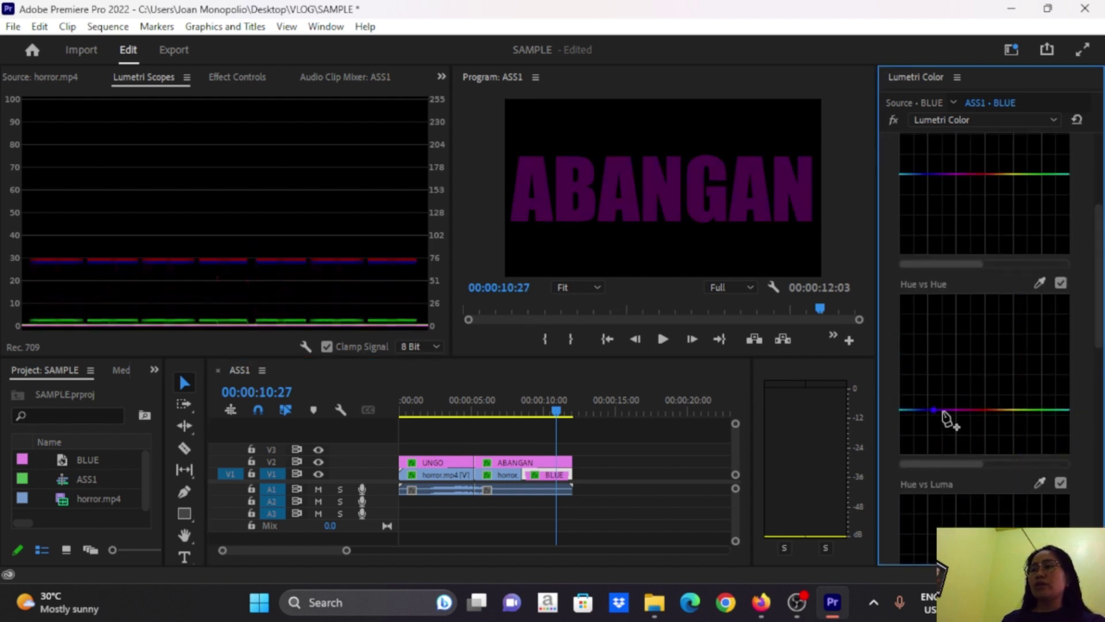
pyautogui.scroll(-3, 1058, 440)
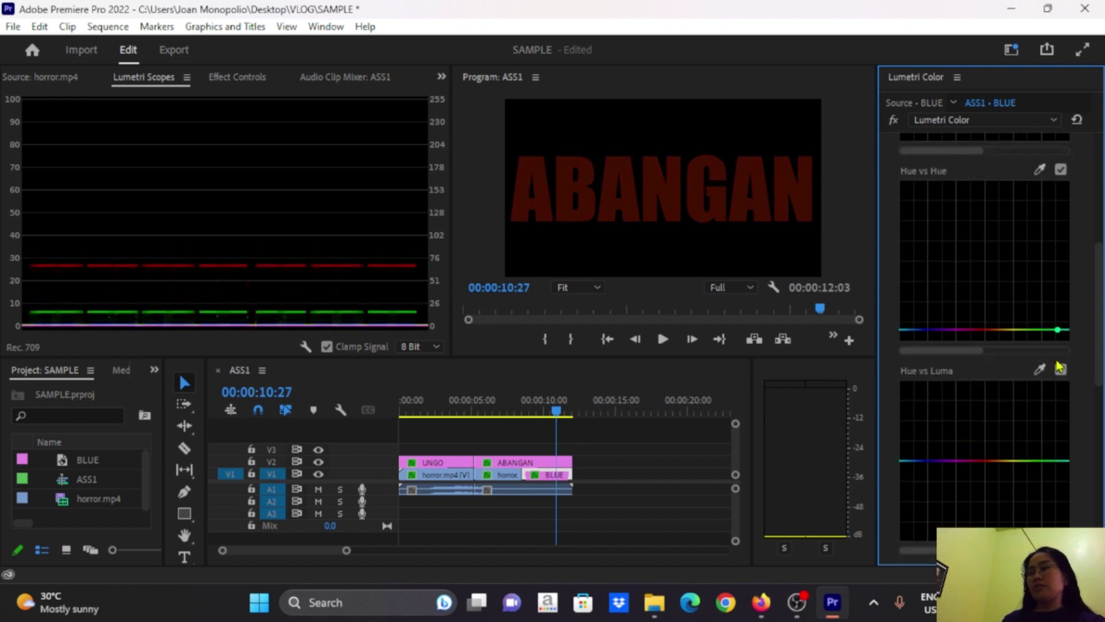
pyautogui.click(1077, 119)
pyautogui.moveTo(1048, 412); pyautogui.dragTo(1056, 507)
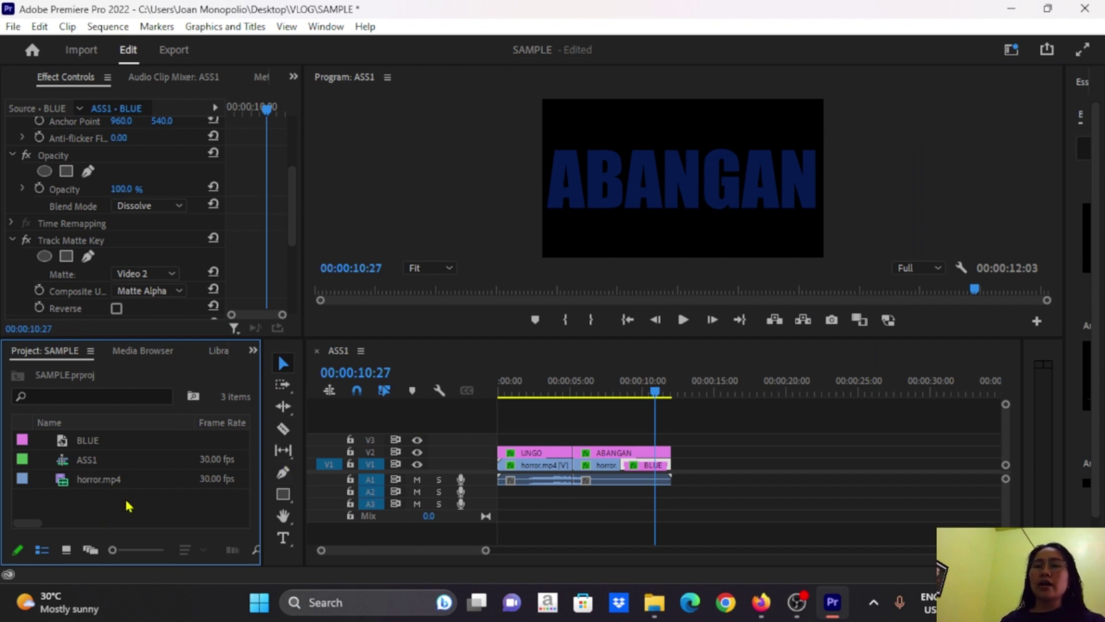
pyautogui.click(118, 440)
pyautogui.press('Delete')
# - Confirm removing BLUE and create a deep red color matte named RED
pyautogui.press('Return')
pyautogui.rightClick(85, 495)
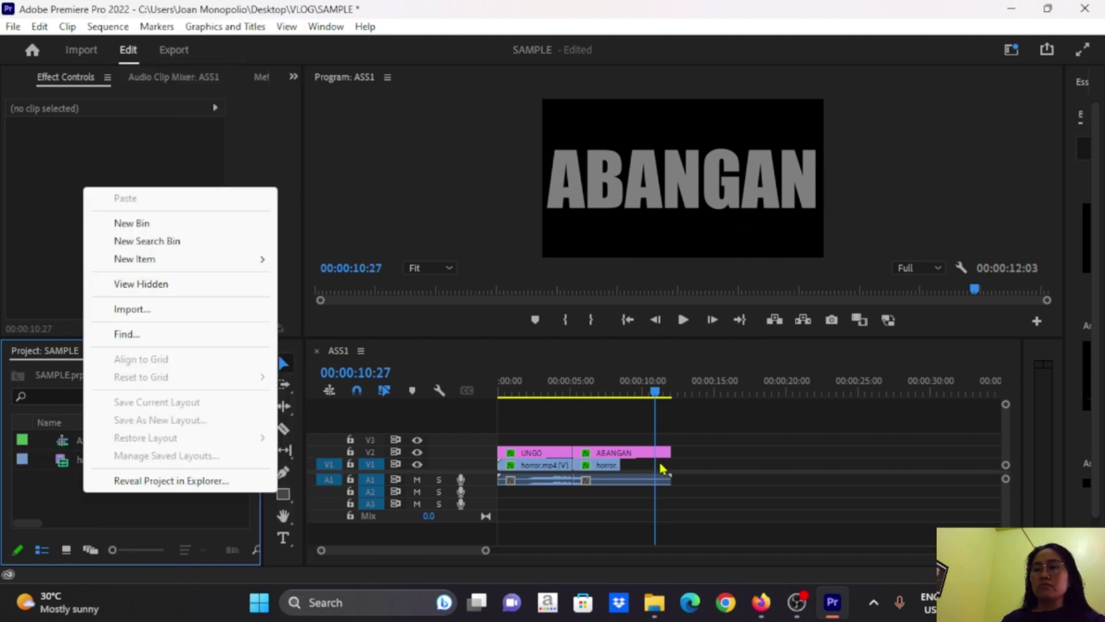
pyautogui.moveTo(172, 259)
pyautogui.click(340, 366)
pyautogui.click(581, 298)
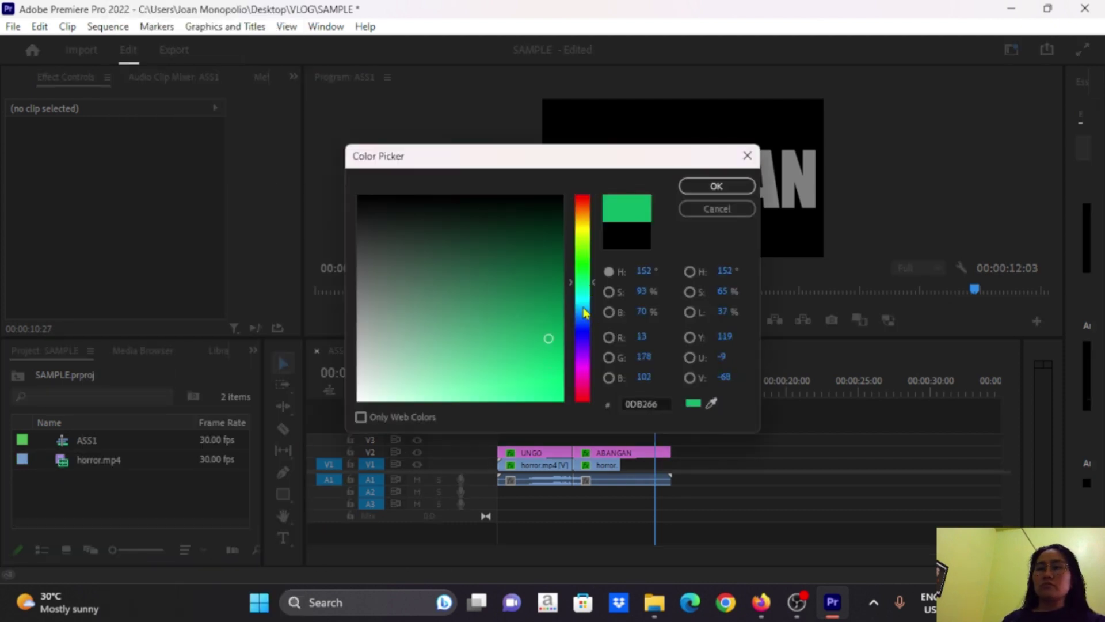
pyautogui.click(552, 387)
pyautogui.click(586, 397)
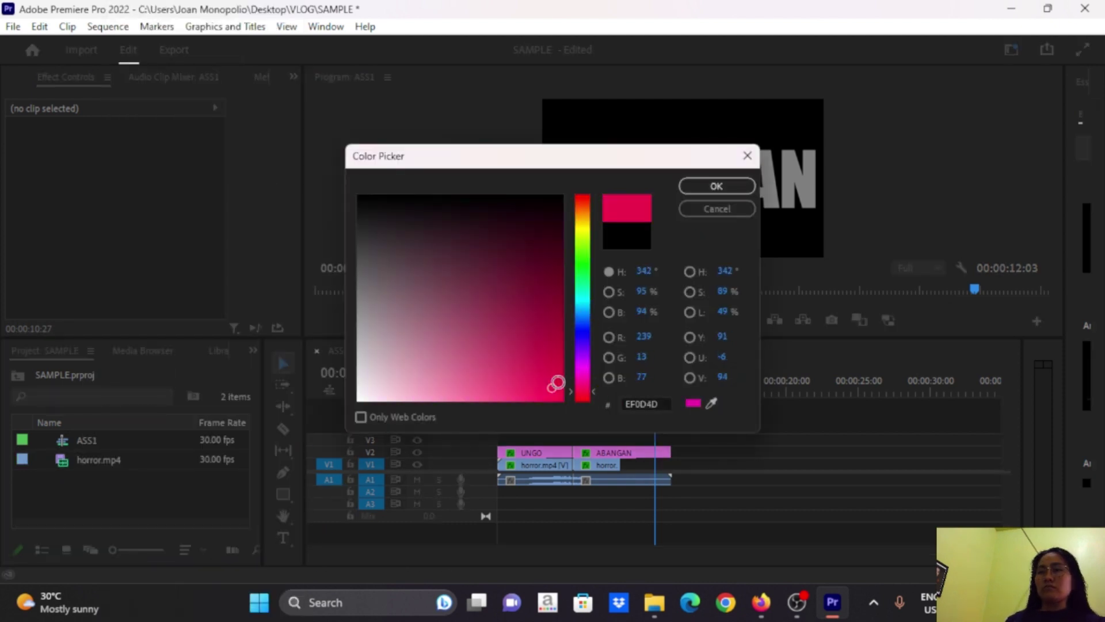
pyautogui.click(574, 404)
pyautogui.click(585, 397)
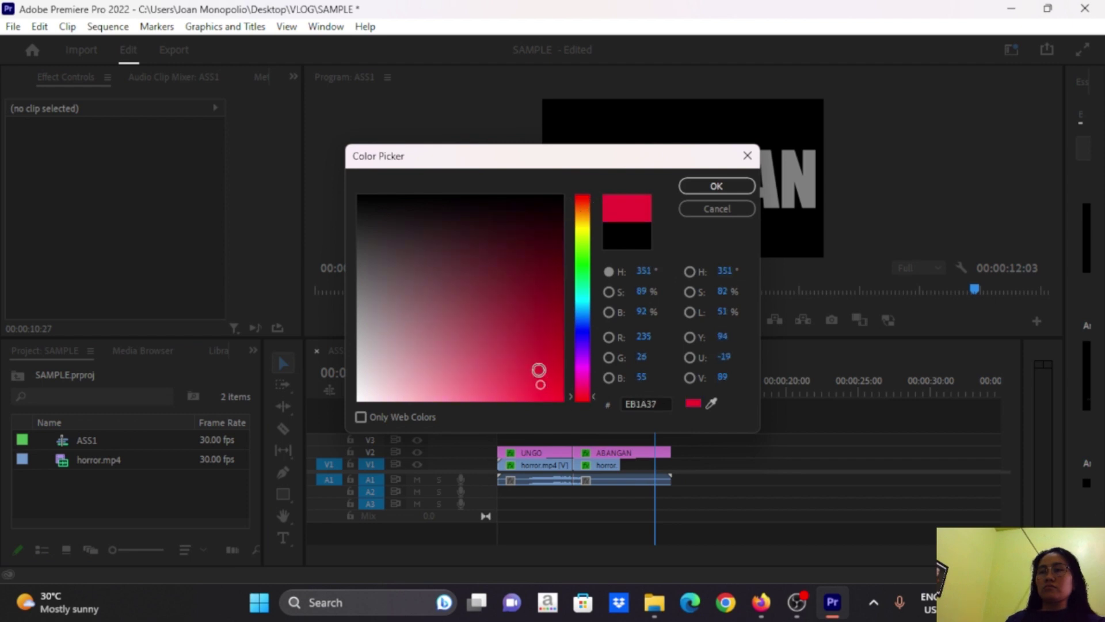
pyautogui.click(716, 186)
pyautogui.write('RED')
pyautogui.press('Return')
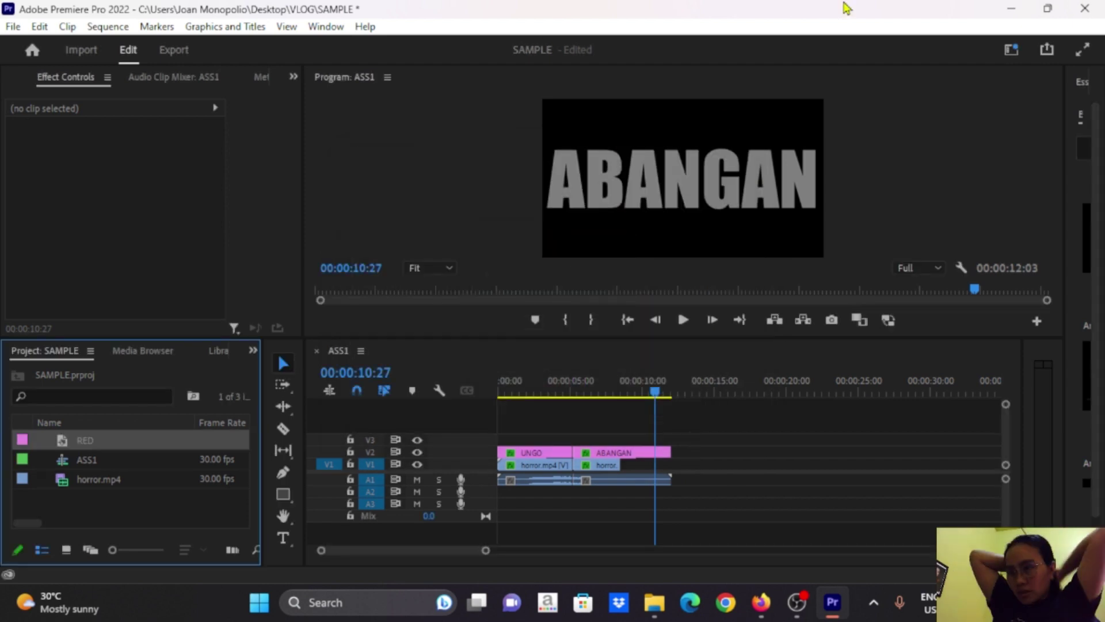
# - Place RED on V1 after the horror clip, trim it to the sequence end, and preview
pyautogui.moveTo(85, 449); pyautogui.dragTo(663, 485)
pyautogui.moveTo(696, 468); pyautogui.dragTo(671, 467)
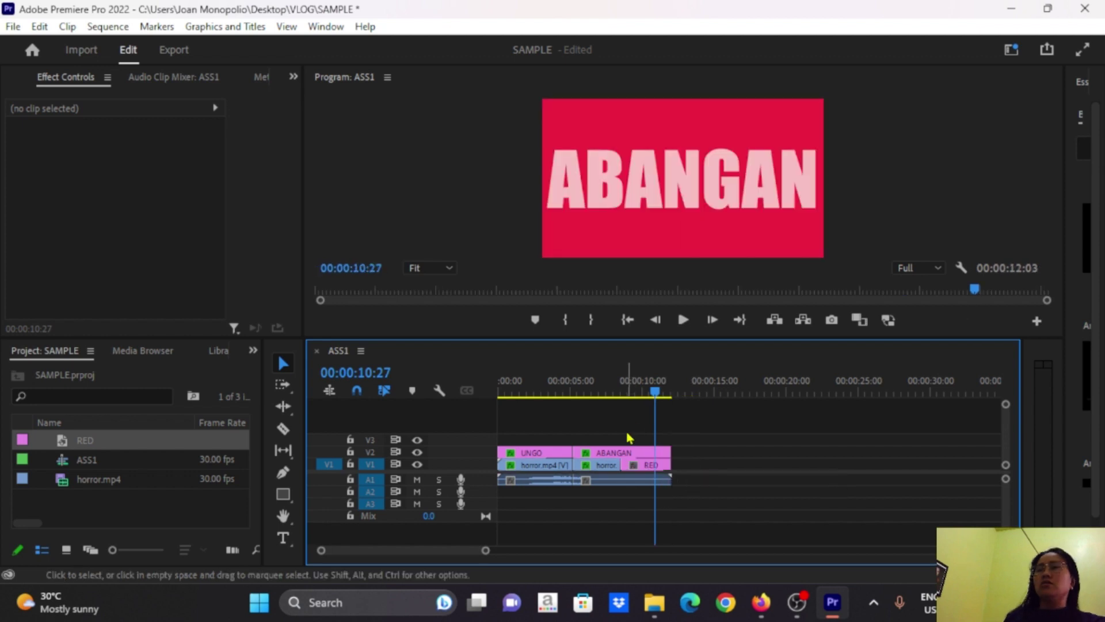
pyautogui.click(616, 396)
pyautogui.press('space')
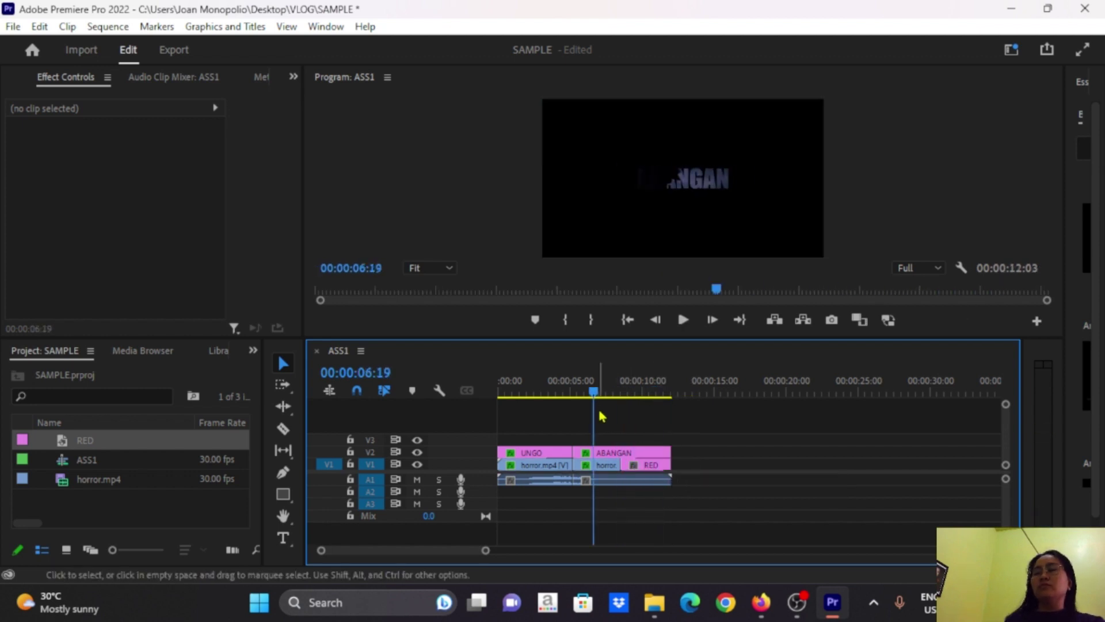
# - Close the gap between the horror clip and RED, parking at 00:00:10:03
pyautogui.moveTo(616, 396); pyautogui.dragTo(660, 396)
pyautogui.click(616, 465)
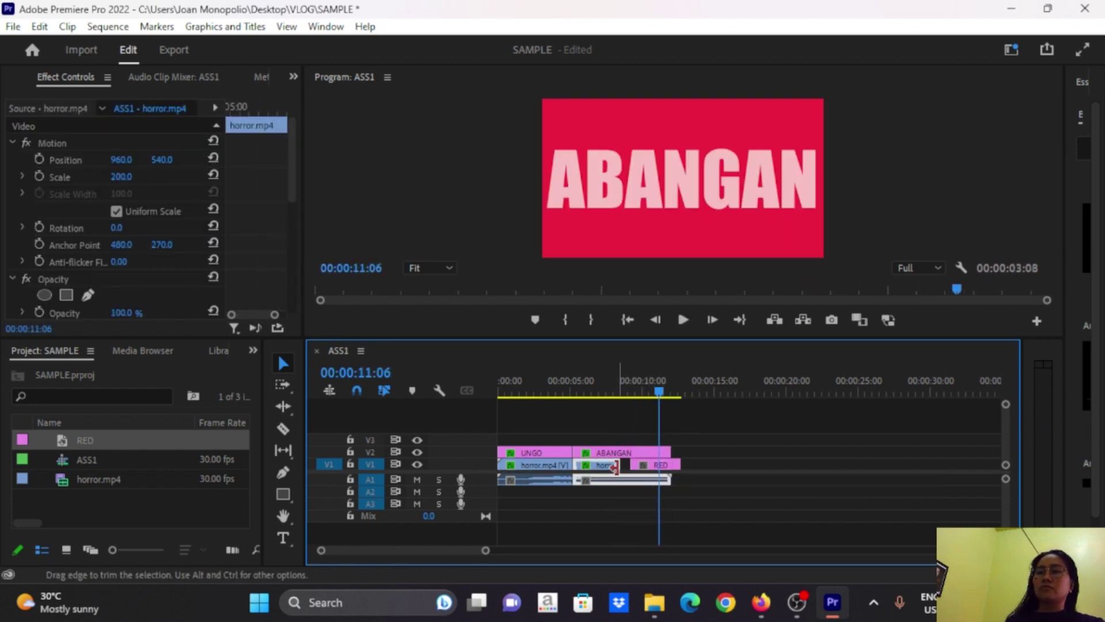
pyautogui.moveTo(656, 465); pyautogui.dragTo(649, 465)
pyautogui.press('space')
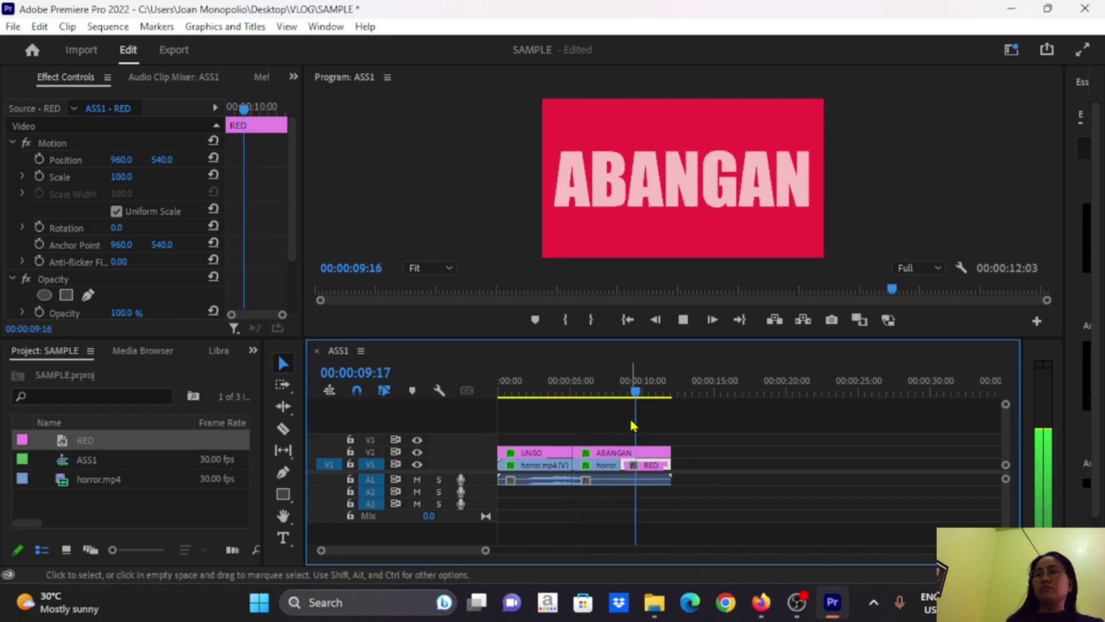
pyautogui.click(643, 396)
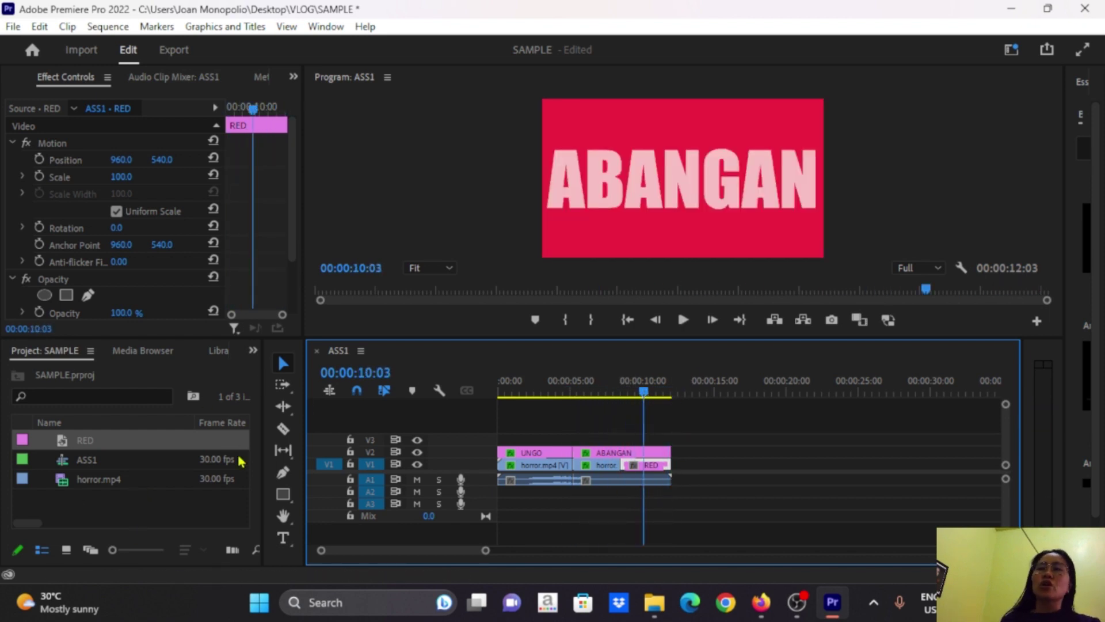
# - Apply Track Matte Key to the RED clip with Matte set to Video 2
pyautogui.click(253, 350)
pyautogui.click(280, 439)
pyautogui.moveTo(89, 494); pyautogui.dragTo(650, 465)
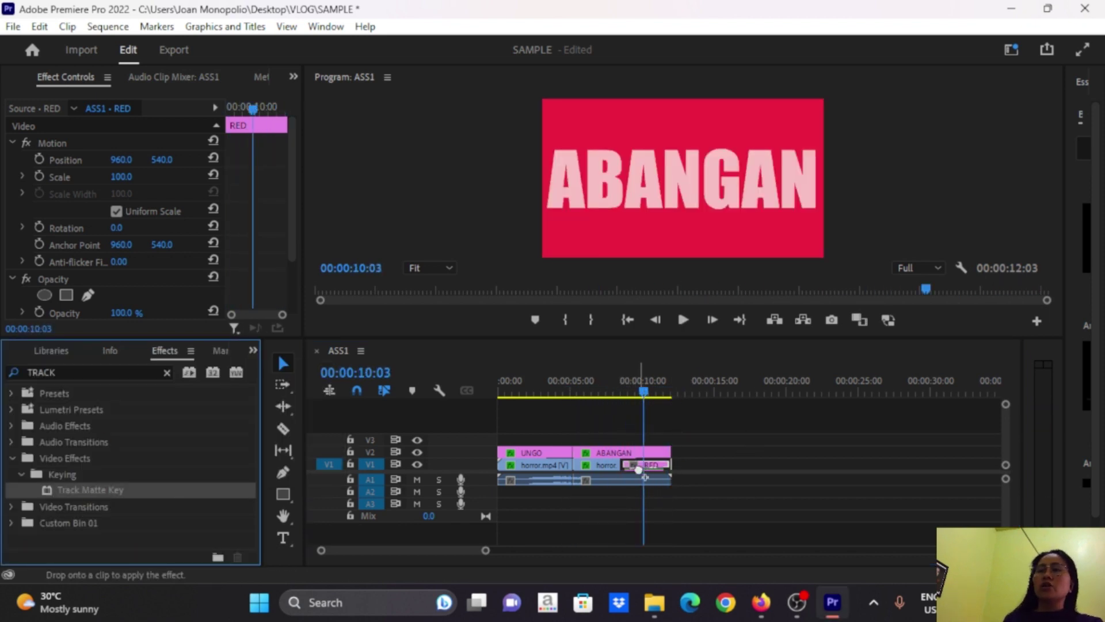
pyautogui.scroll(-3, 115, 230)
pyautogui.click(147, 290)
pyautogui.click(144, 344)
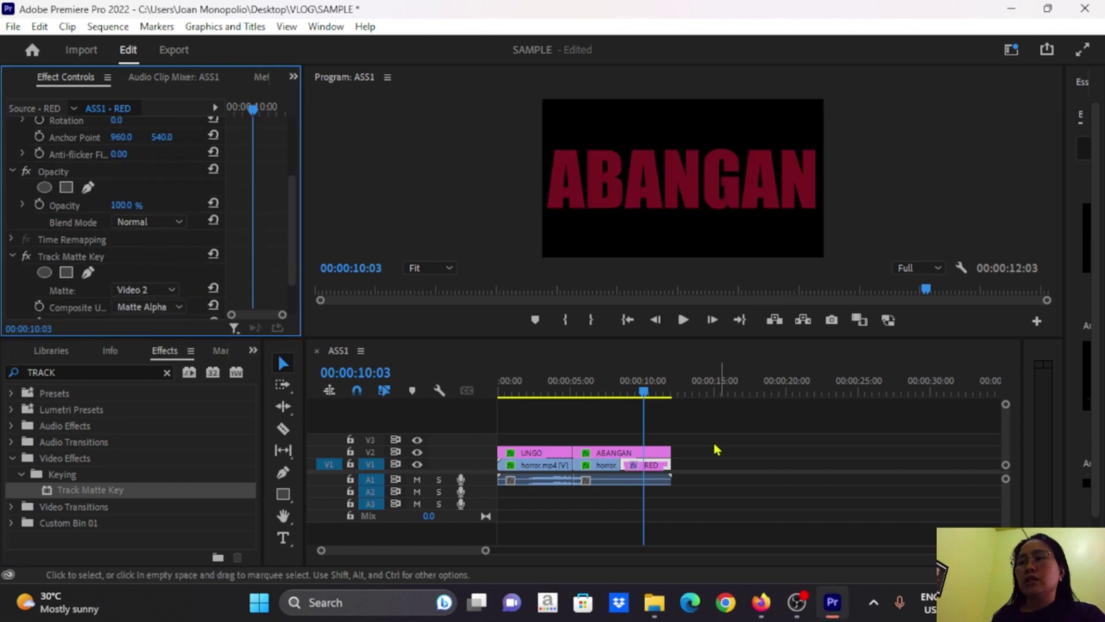
# - Replay the sequence from the start to check the red ABANGAN title
pyautogui.moveTo(611, 384); pyautogui.dragTo(733, 407)
pyautogui.press('space')
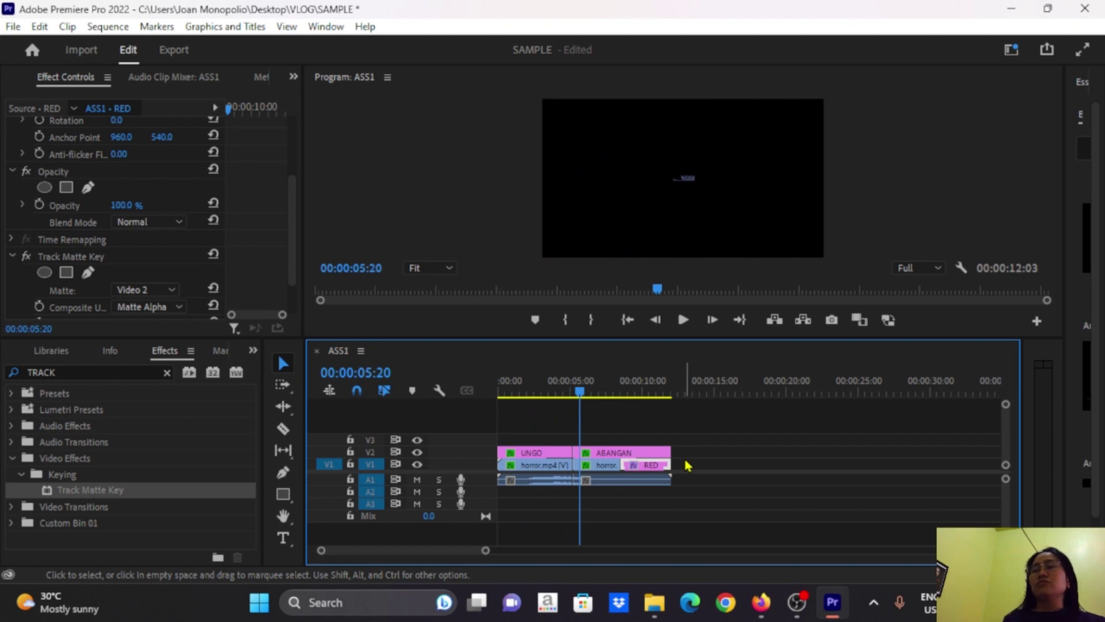
pyautogui.press('Home')
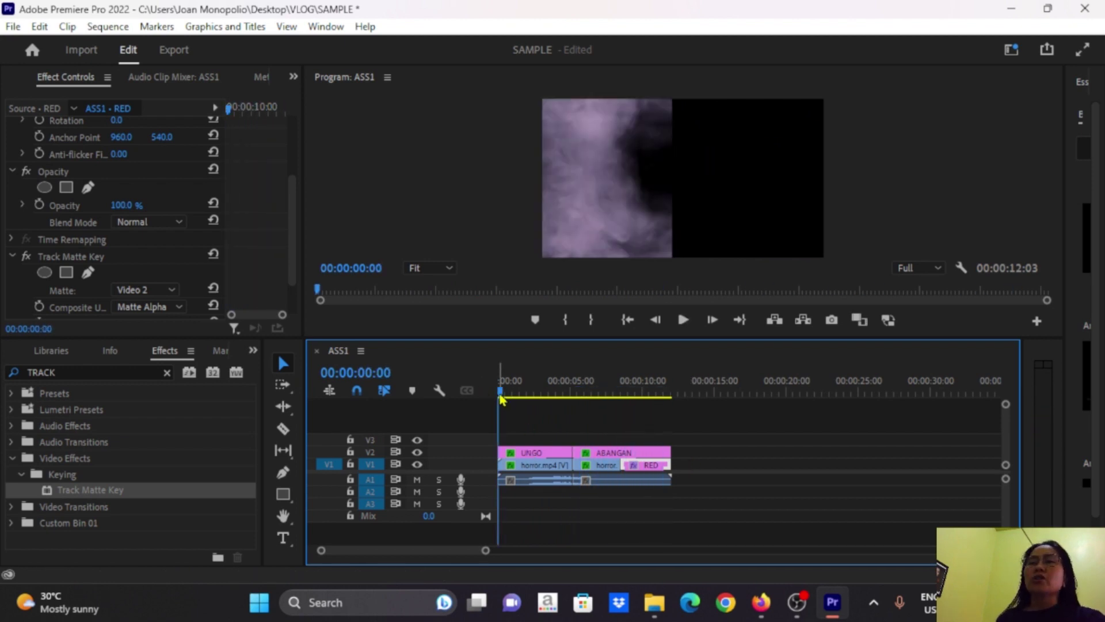
pyautogui.moveTo(512, 397); pyautogui.dragTo(485, 406)
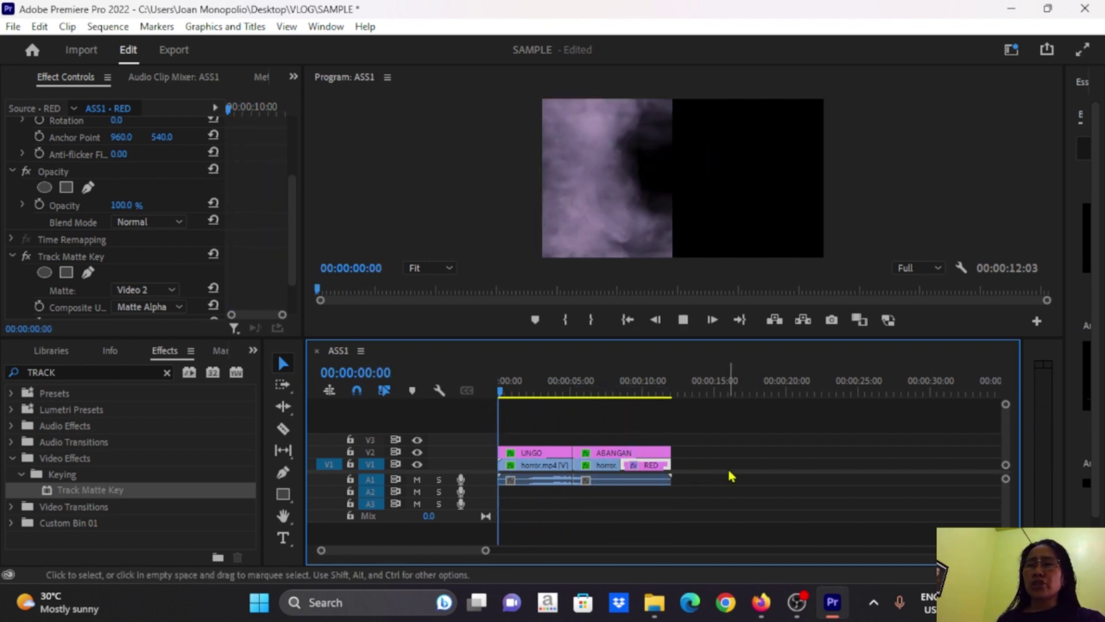
pyautogui.press('space')
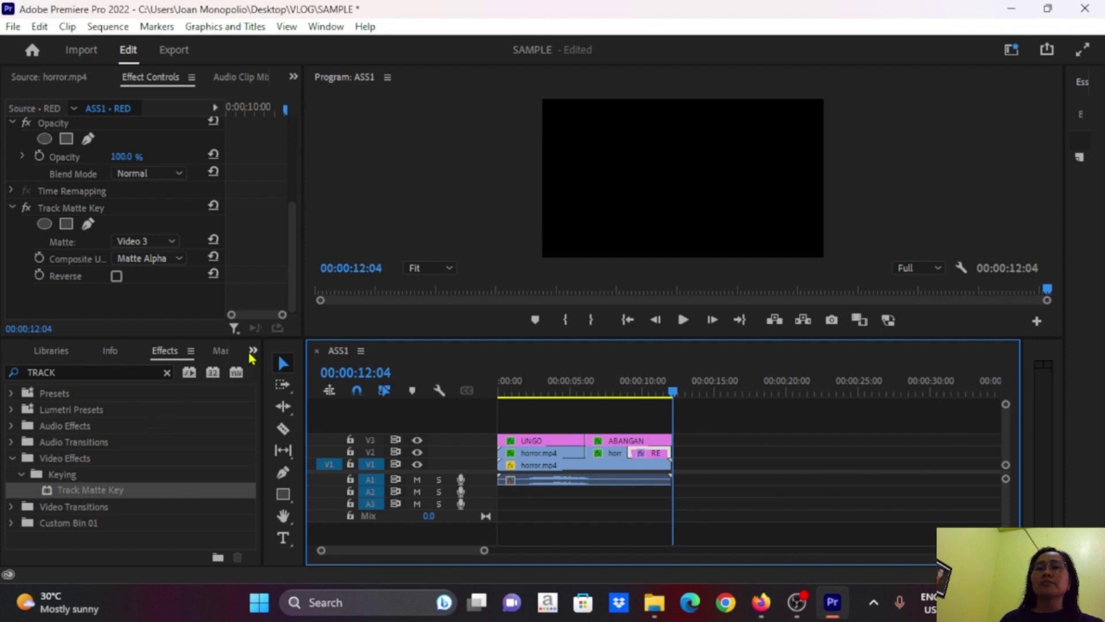
# - Bring the Effects panel back up from the hidden-panels list
pyautogui.click(253, 351)
pyautogui.click(282, 441)
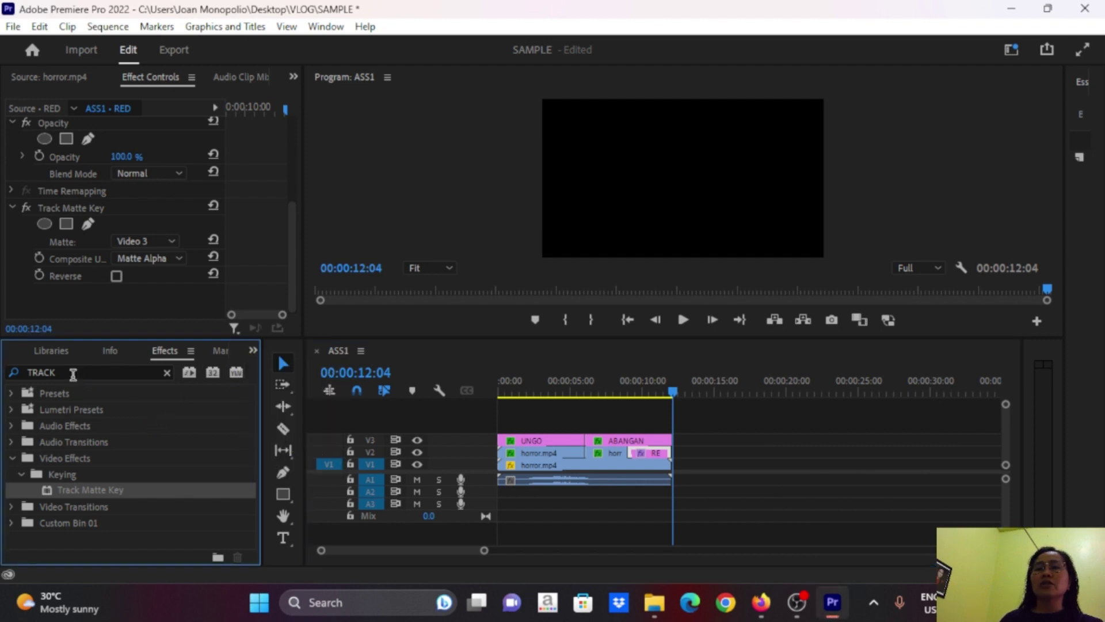
# - Search 'COLOR GRA' and apply 4-Color Gradient to the RED clip on V2
pyautogui.click(22, 374)
pyautogui.write('COLO')
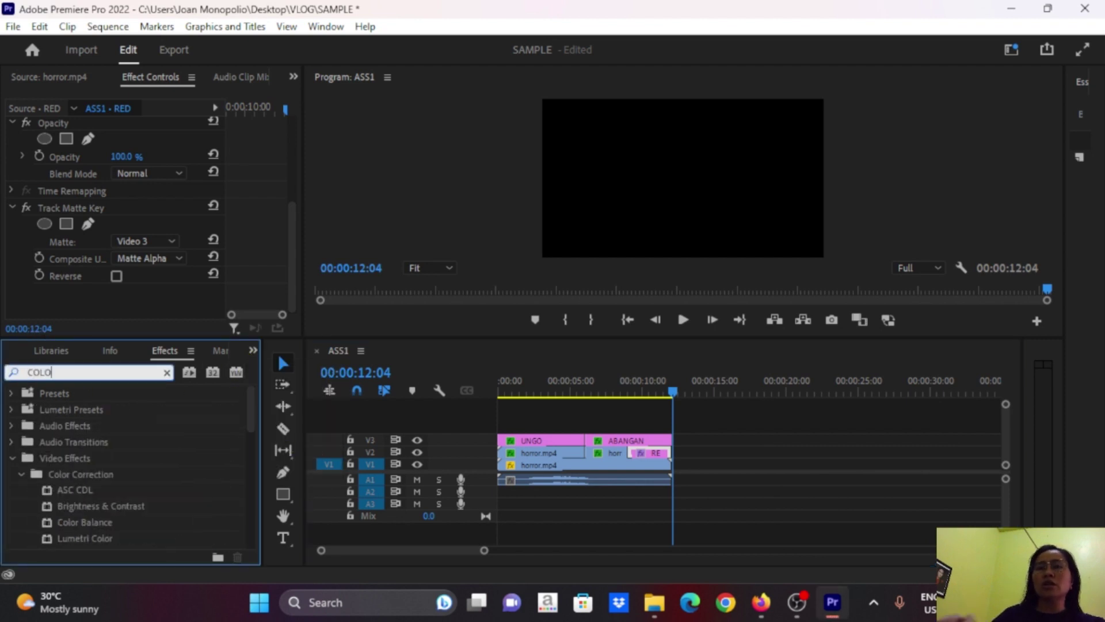
pyautogui.write('R GRA')
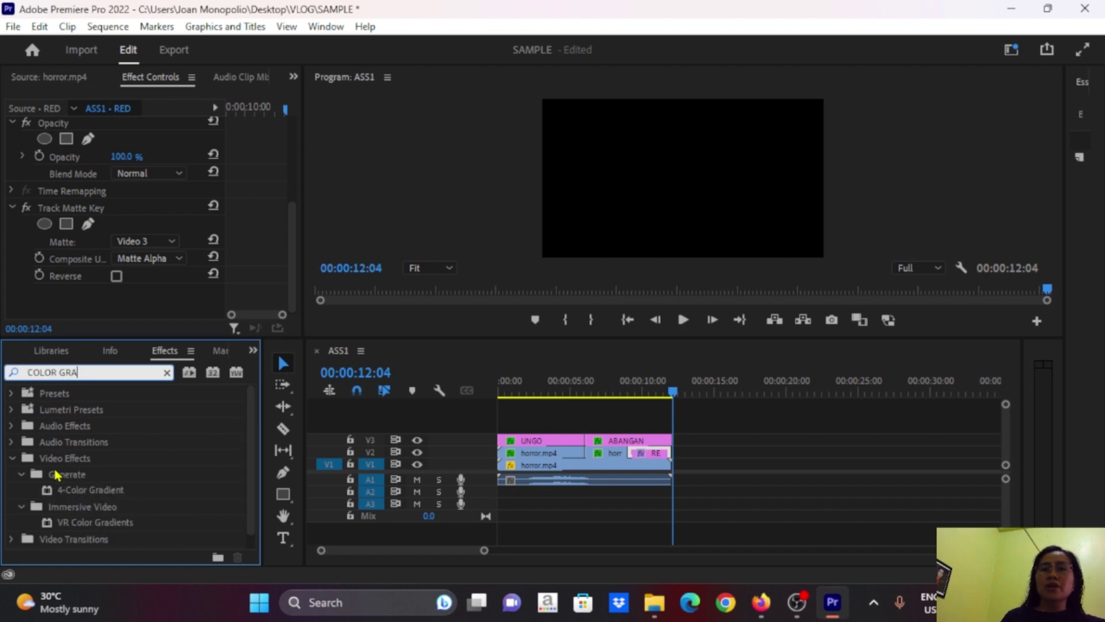
pyautogui.click(86, 490)
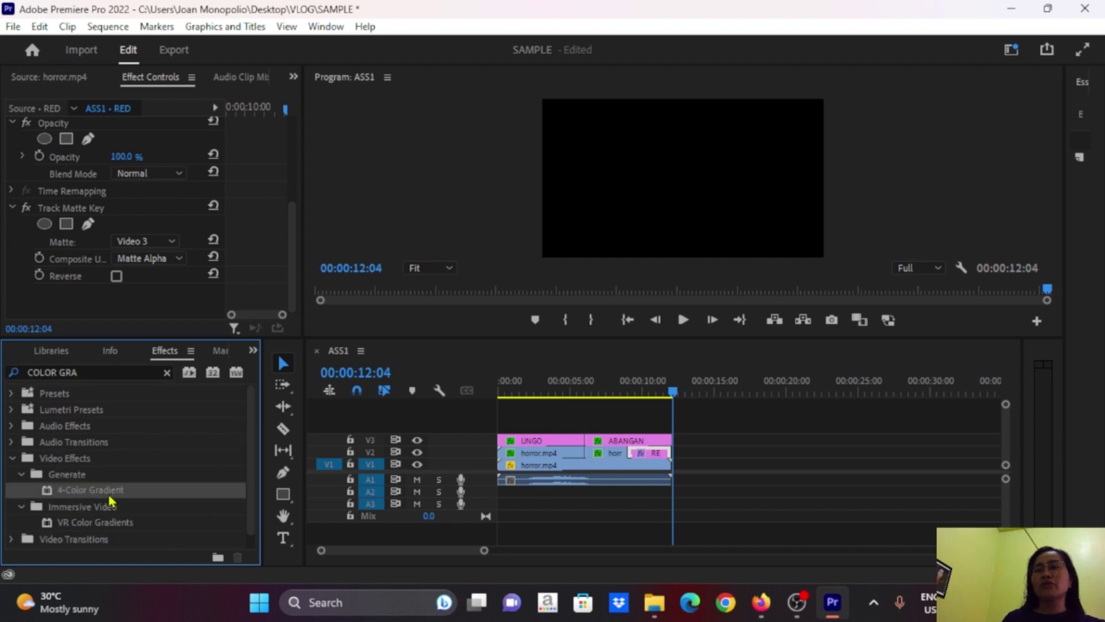
pyautogui.moveTo(109, 498); pyautogui.dragTo(662, 469)
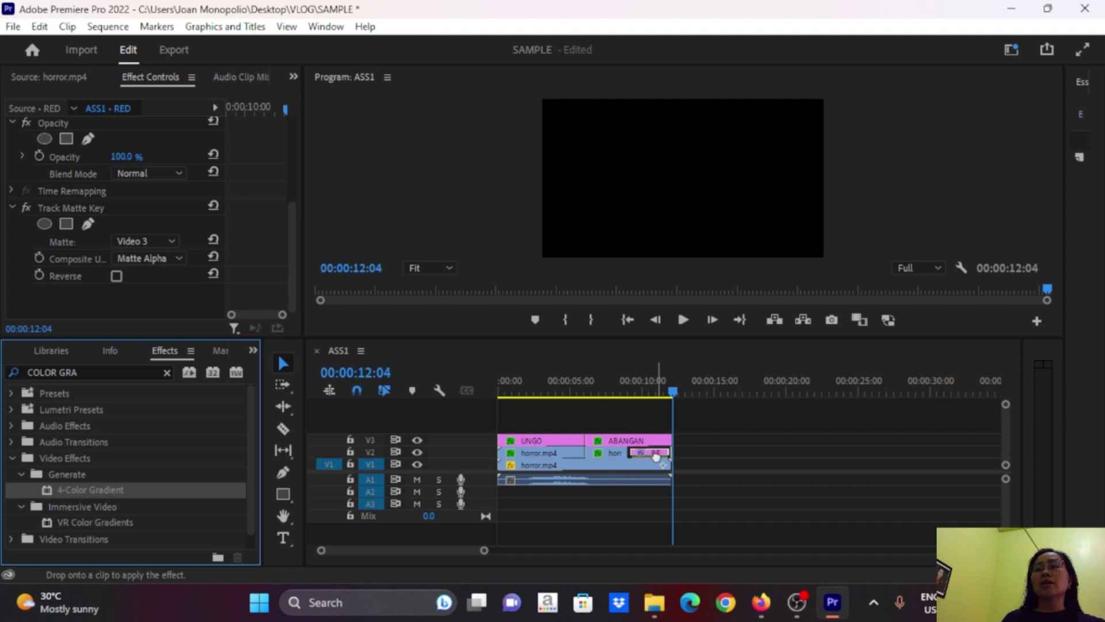
pyautogui.moveTo(656, 456); pyautogui.dragTo(655, 460)
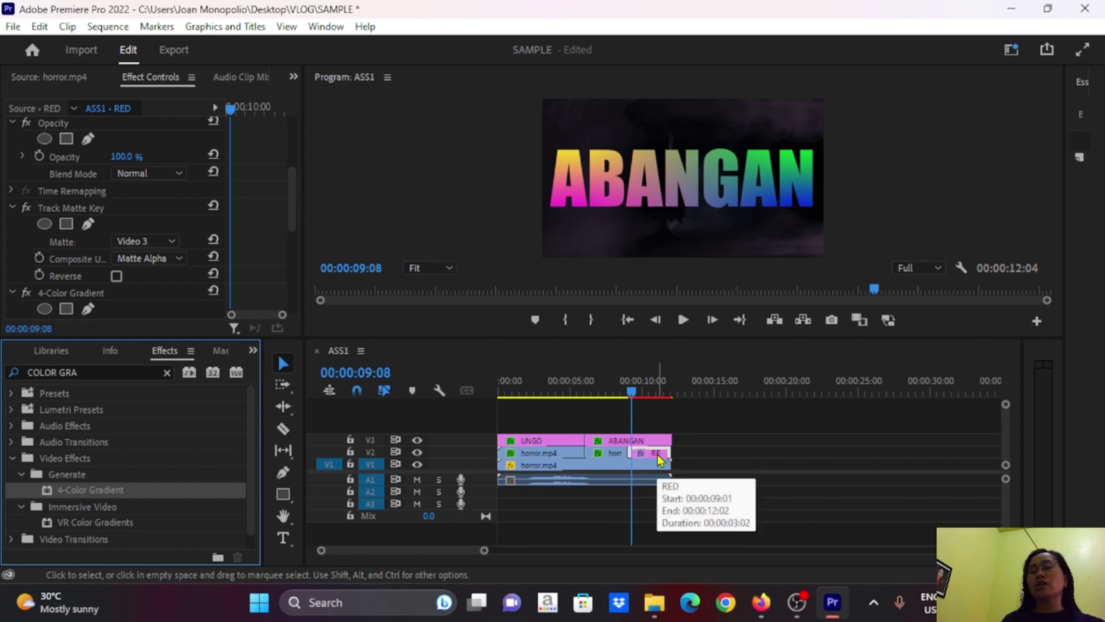
pyautogui.click(659, 459)
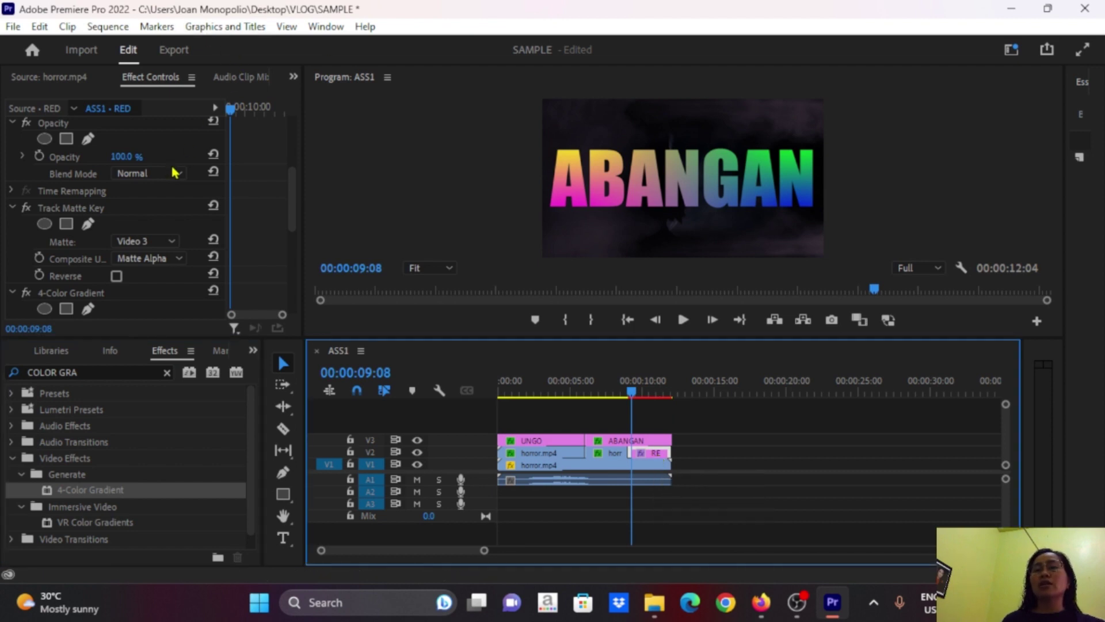
pyautogui.scroll(1, 149, 211)
pyautogui.scroll(2, 148, 210)
pyautogui.scroll(-3, 152, 204)
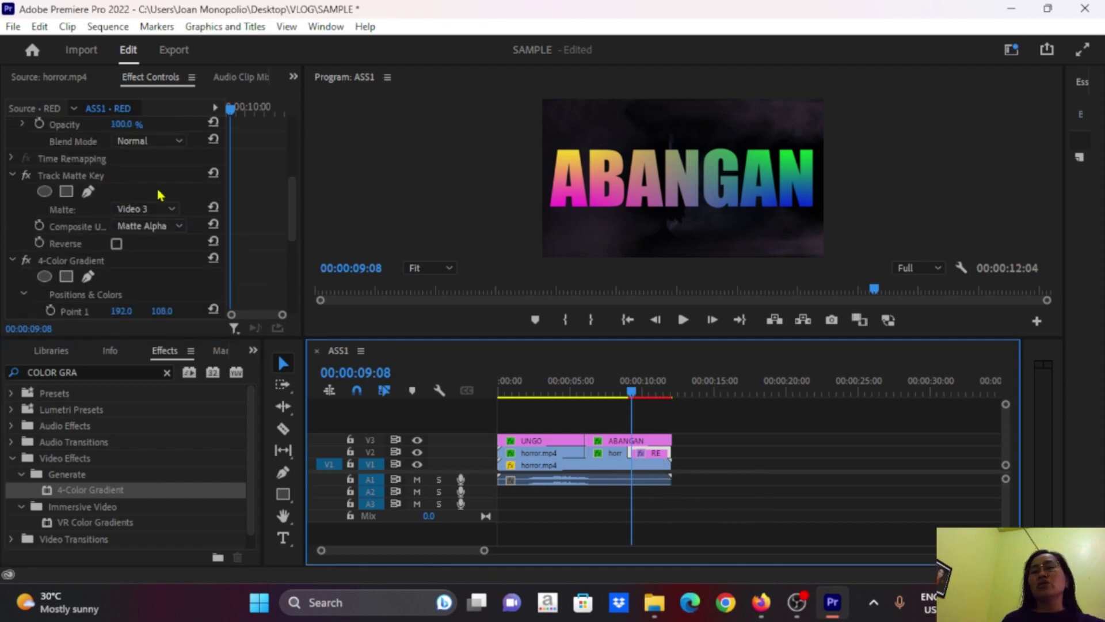
pyautogui.scroll(-3, 158, 199)
pyautogui.scroll(-1, 163, 190)
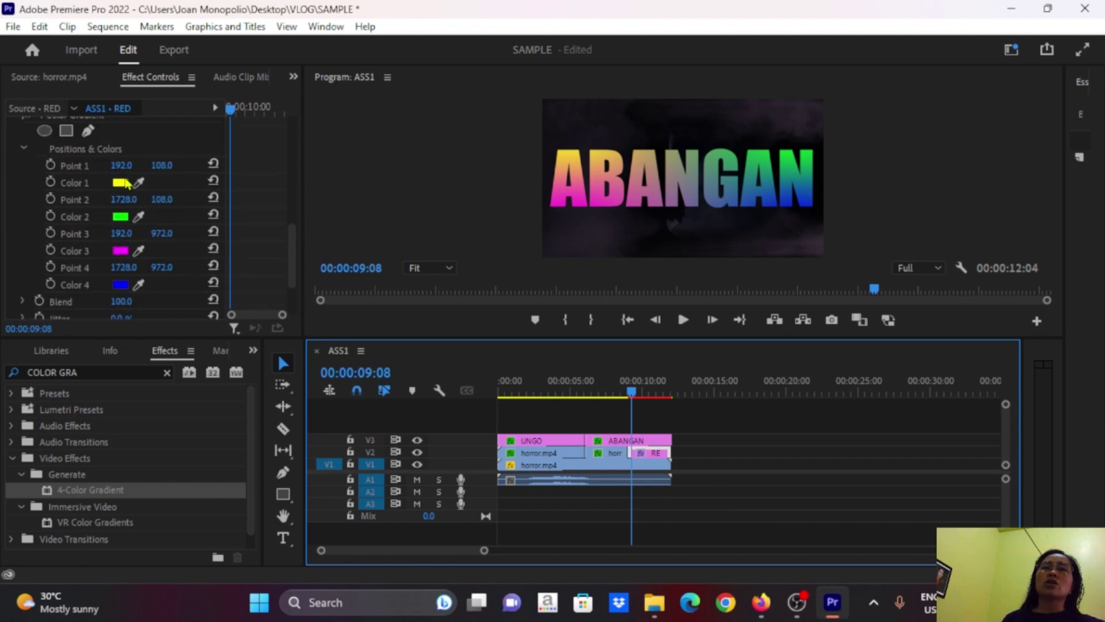
pyautogui.scroll(2, 138, 184)
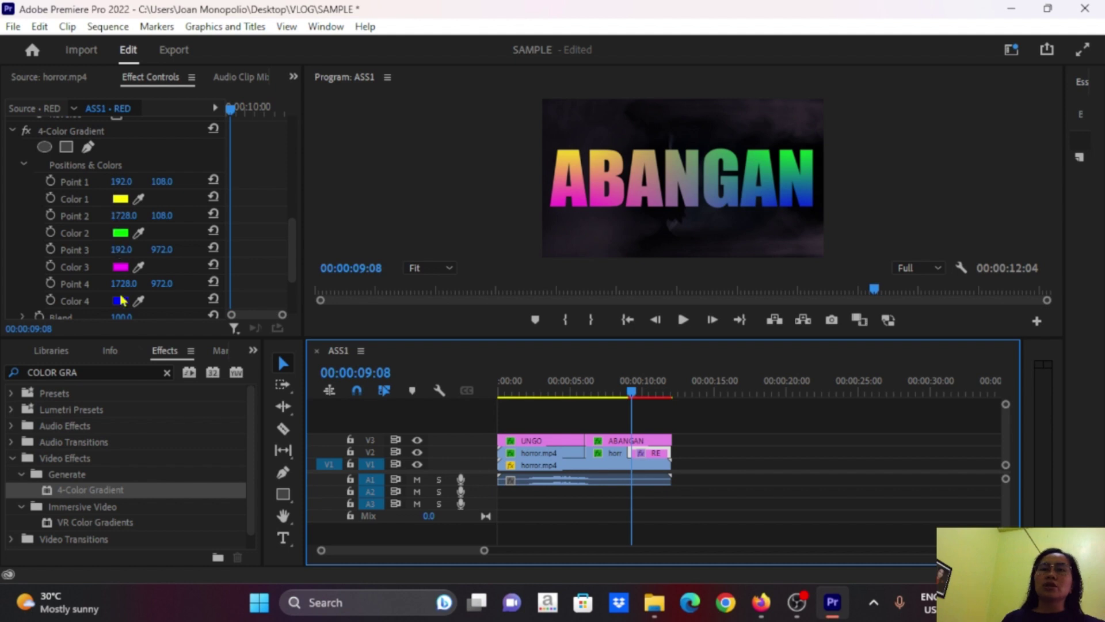
pyautogui.scroll(-1, 184, 230)
pyautogui.scroll(1, 138, 222)
pyautogui.click(146, 211)
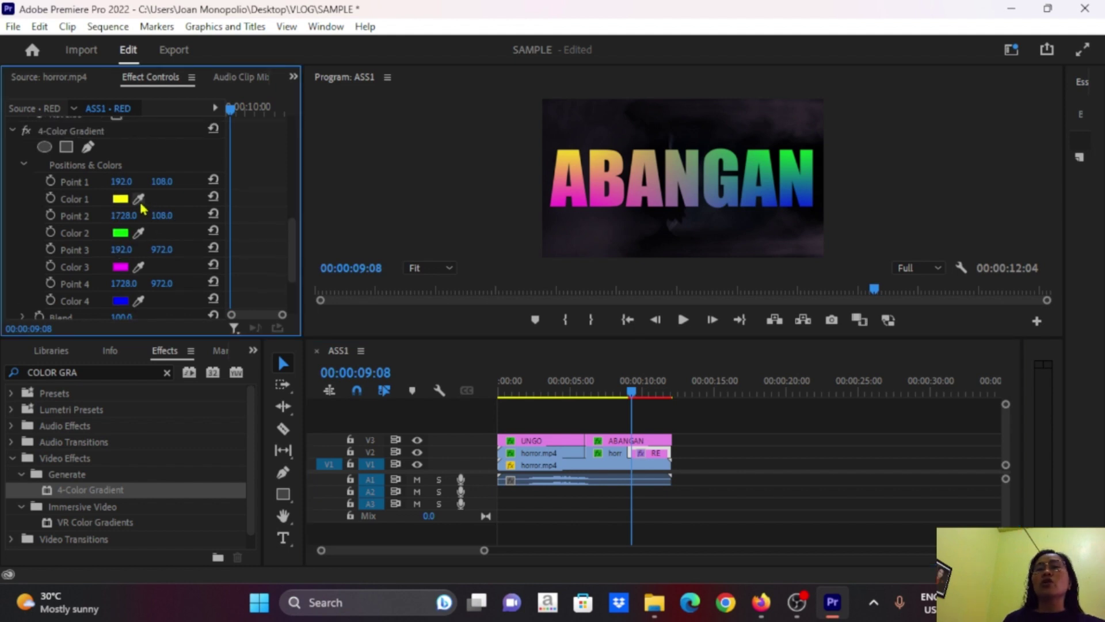
pyautogui.click(120, 199)
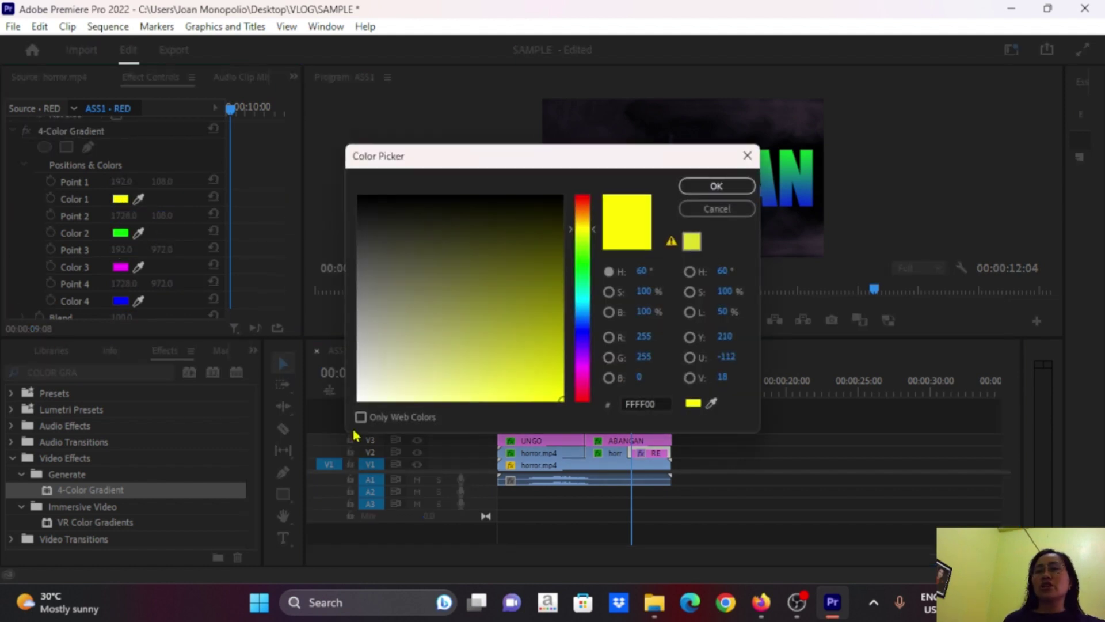
pyautogui.moveTo(470, 287)
pyautogui.mouseDown()
pyautogui.moveTo(463, 305)
pyautogui.moveTo(493, 360)
pyautogui.moveTo(466, 368)
pyautogui.mouseUp()
pyautogui.moveTo(583, 373); pyautogui.dragTo(583, 334)
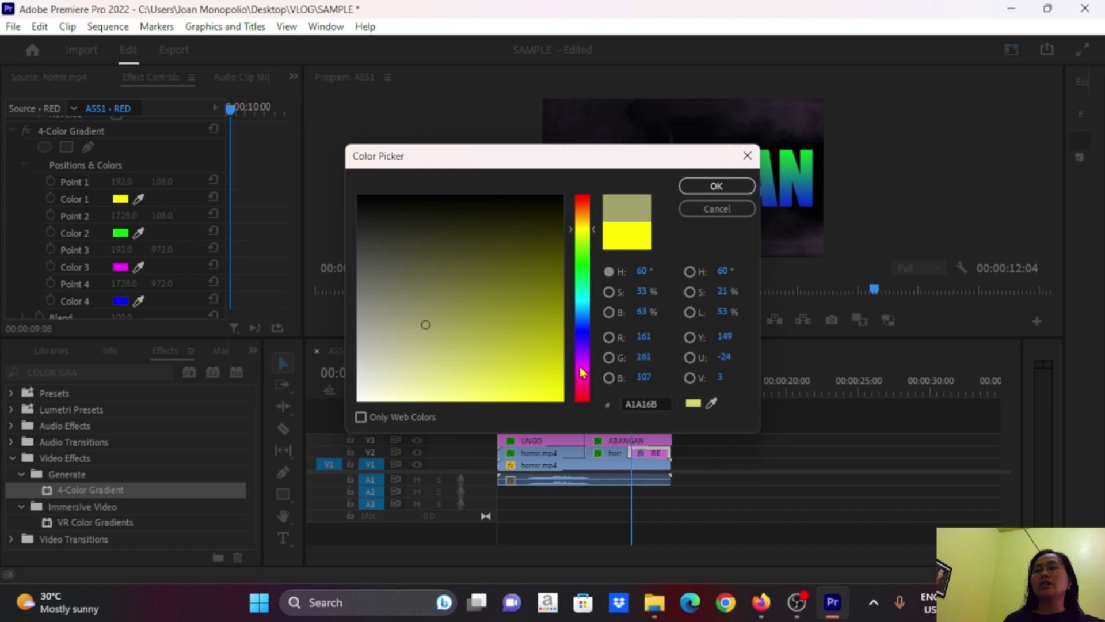
pyautogui.click(511, 271)
pyautogui.click(747, 155)
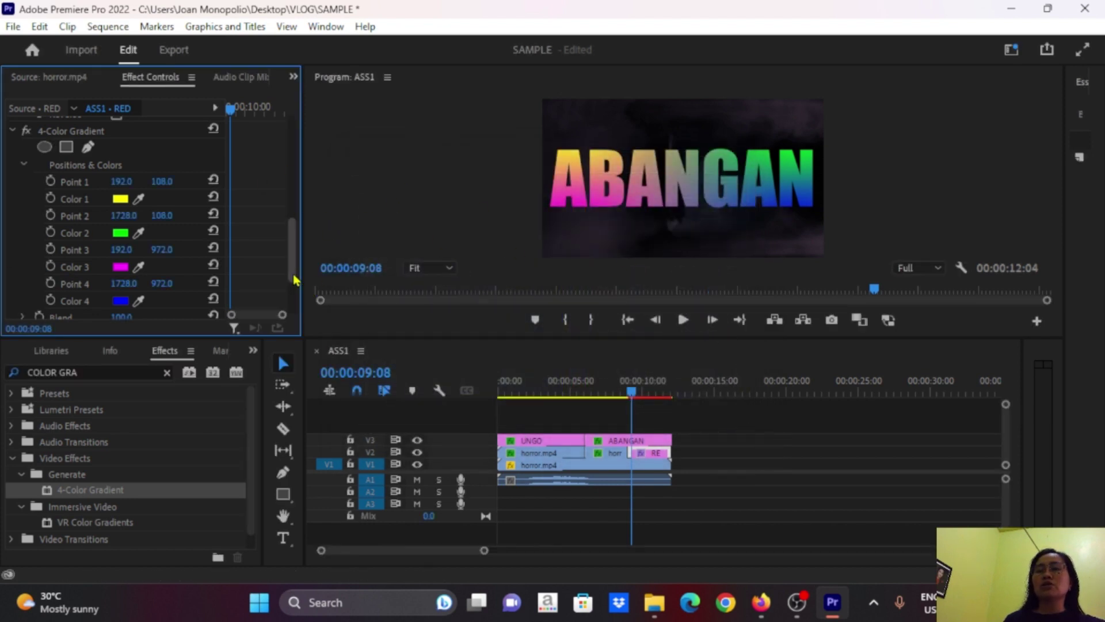
pyautogui.scroll(-2, 221, 233)
pyautogui.scroll(-3, 226, 232)
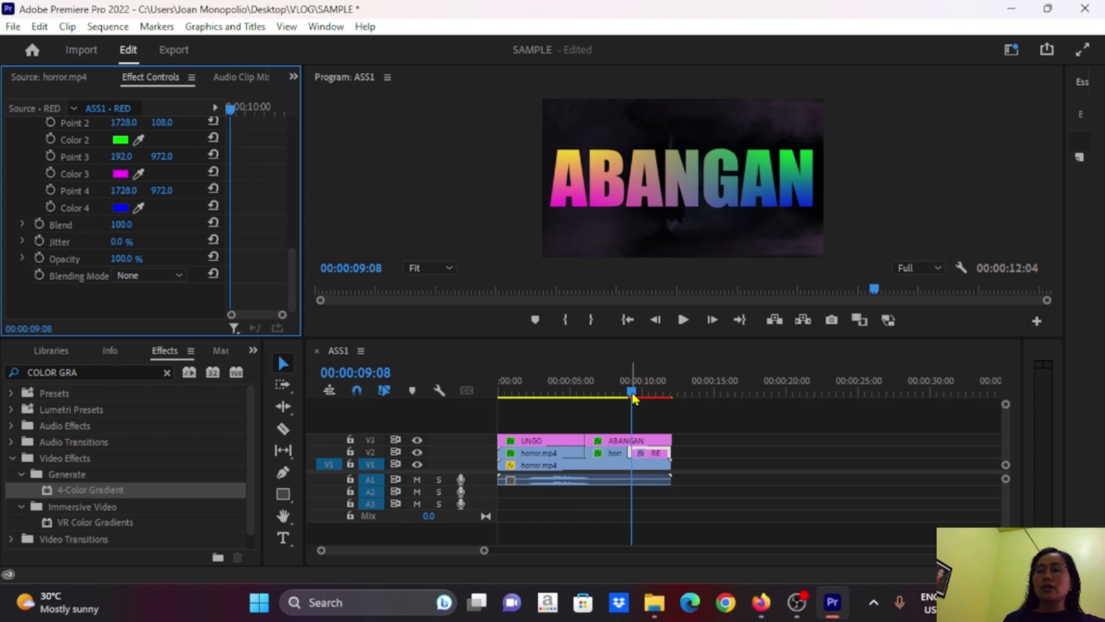
pyautogui.moveTo(628, 394); pyautogui.dragTo(599, 397)
pyautogui.press('space')
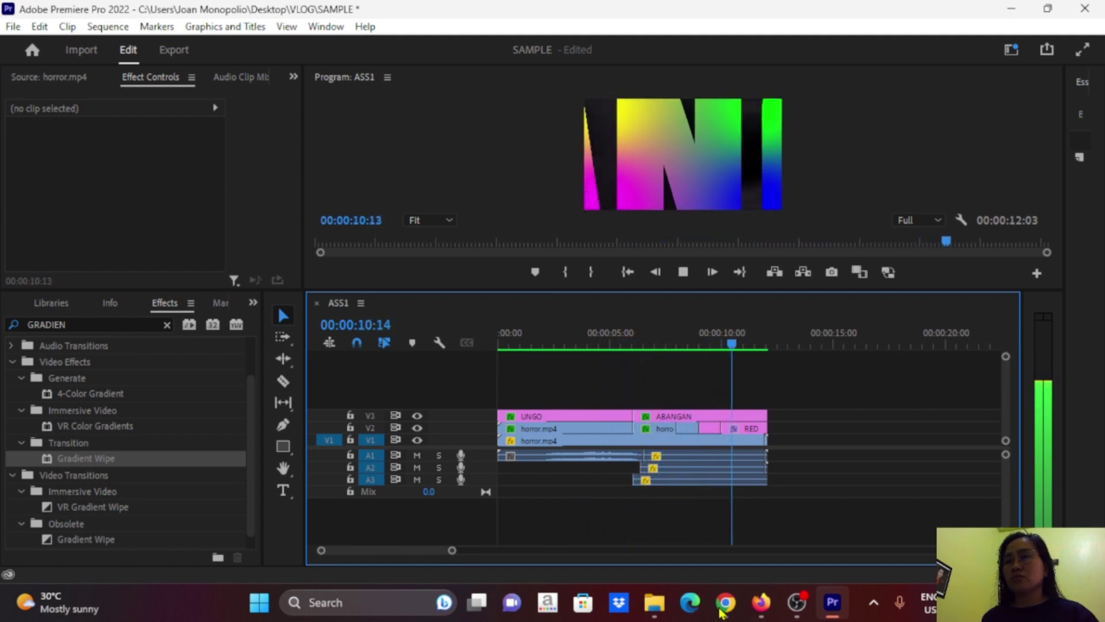
# - Scrub the playhead from about 07:09 back to 04:21 to review the smoke-filled UNGO title
pyautogui.click(638, 346)
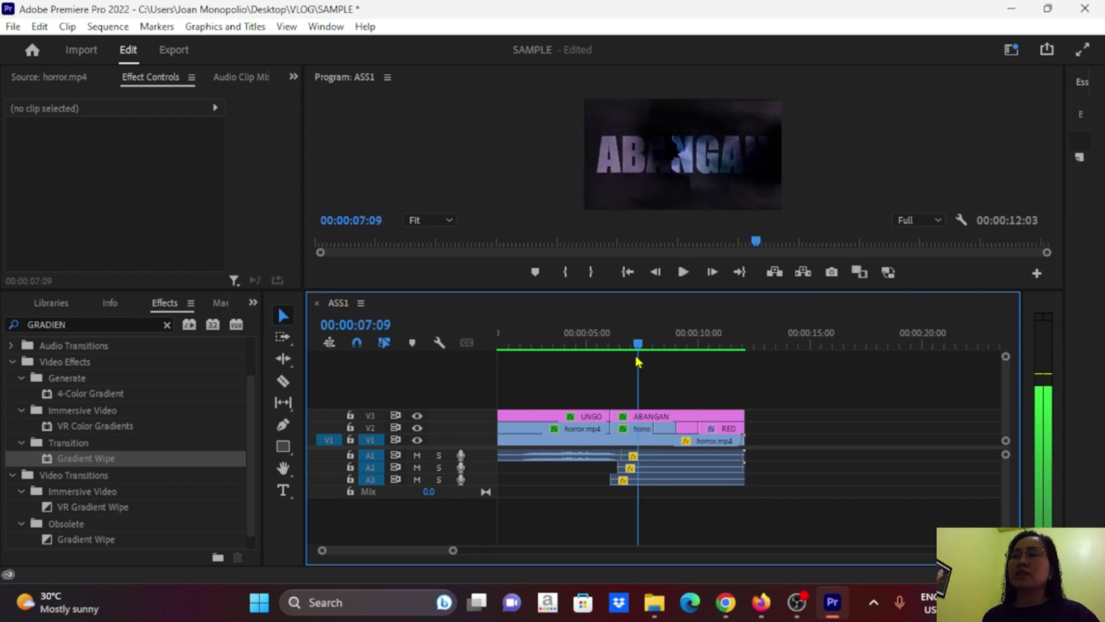
pyautogui.moveTo(638, 361); pyautogui.dragTo(580, 362)
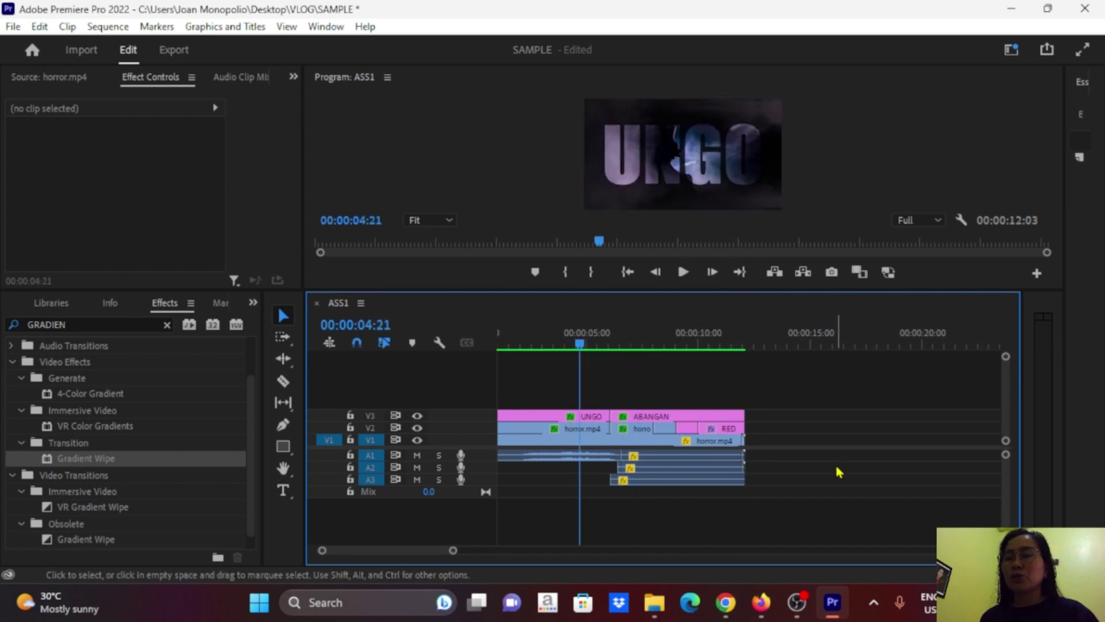